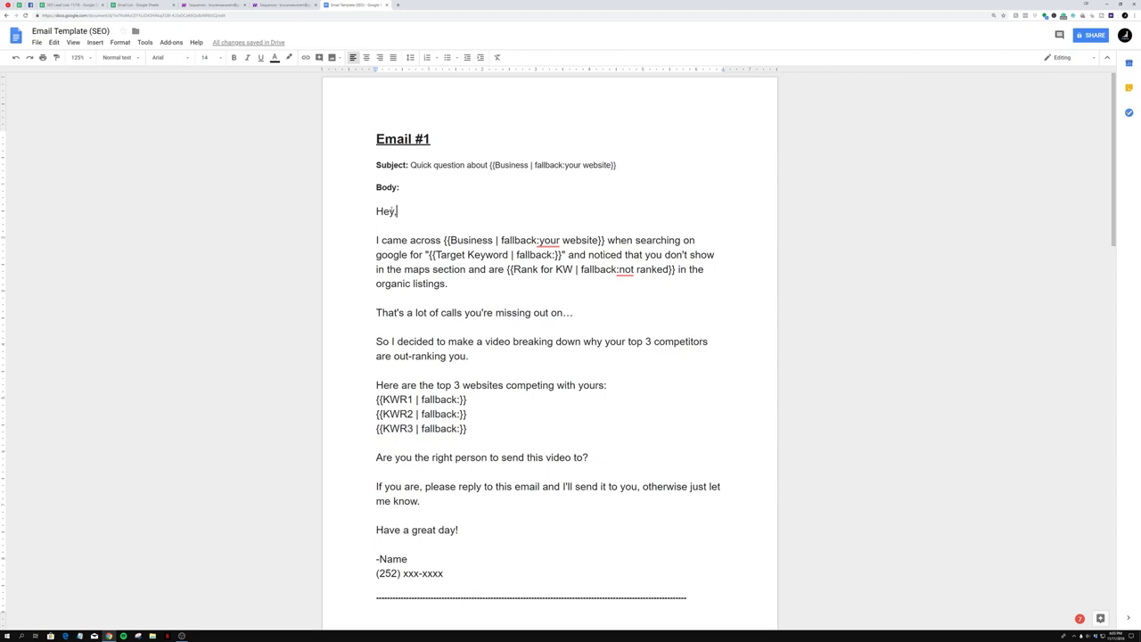
Step: Examine the greeting and the Business variable in the opening line and subject of Email #1
mouse_move(394, 211)
left_mouse_down()
mouse_move(376, 211)
mouse_move(403, 213)
left_mouse_up()
left_click(397, 212)
left_click_drag(382, 239, 607, 240)
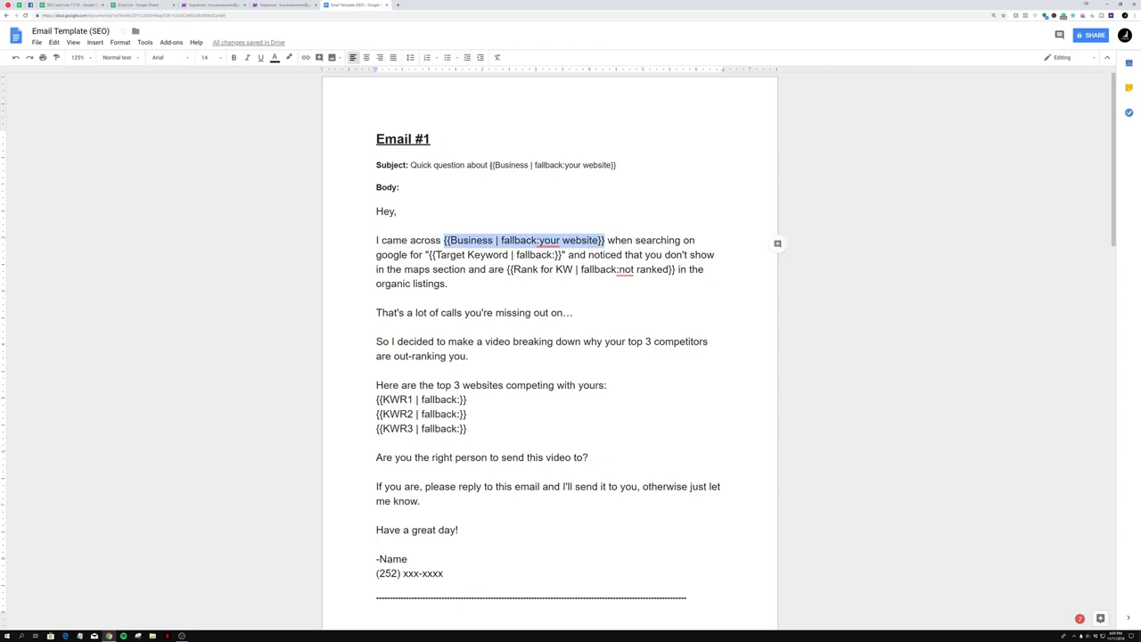
left_click_drag(489, 165, 623, 165)
left_click(377, 197)
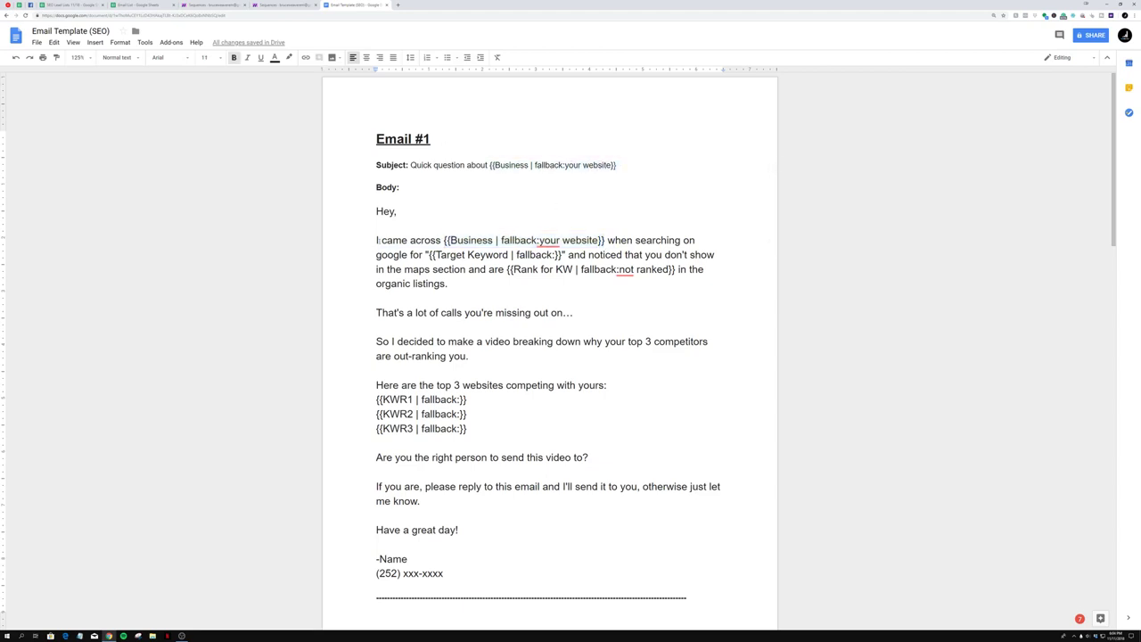
left_click(548, 241)
Step: Compare the subject line's Business variable with the Business Name column of the Email List spreadsheet, and return to the email template
key("ctrl+2")
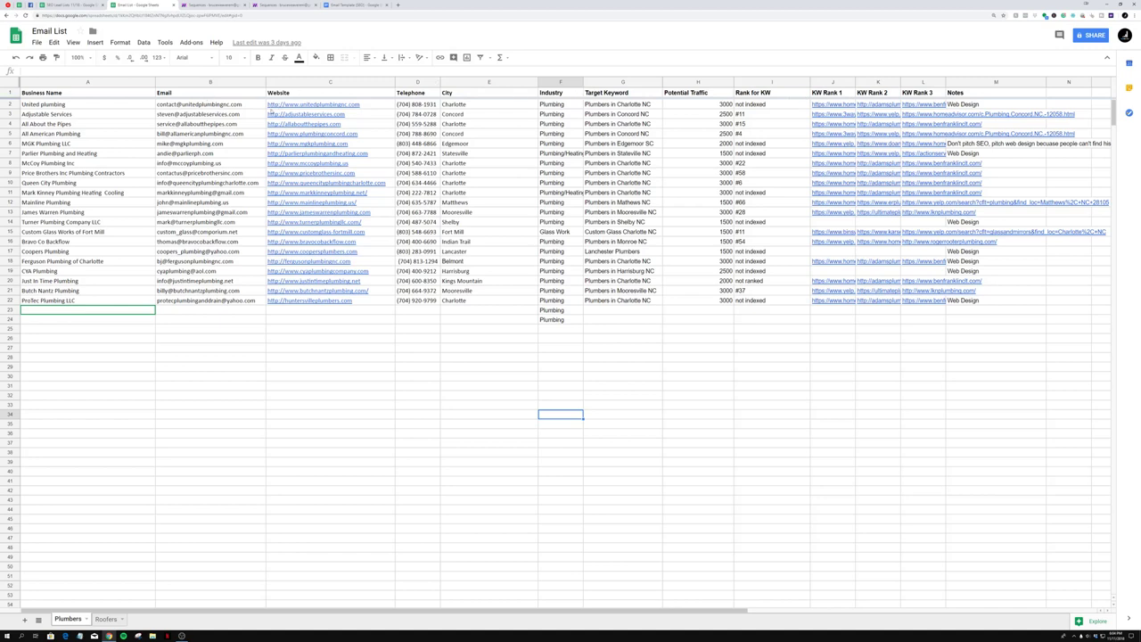
left_click(356, 4)
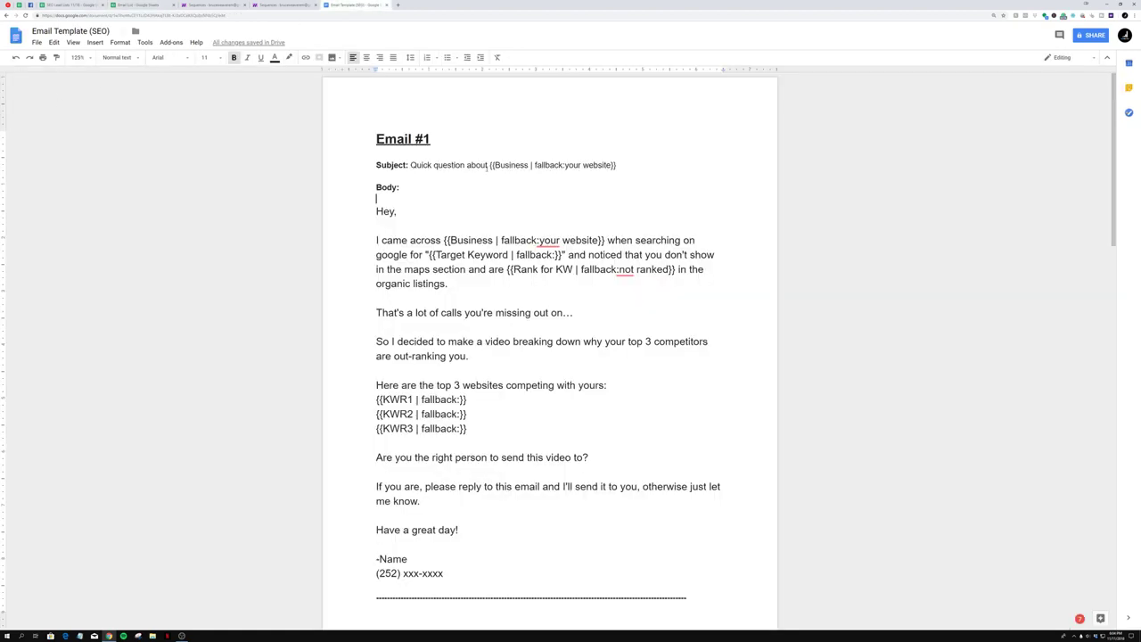
triple_click(777, 169)
left_click(134, 5)
left_click(47, 106)
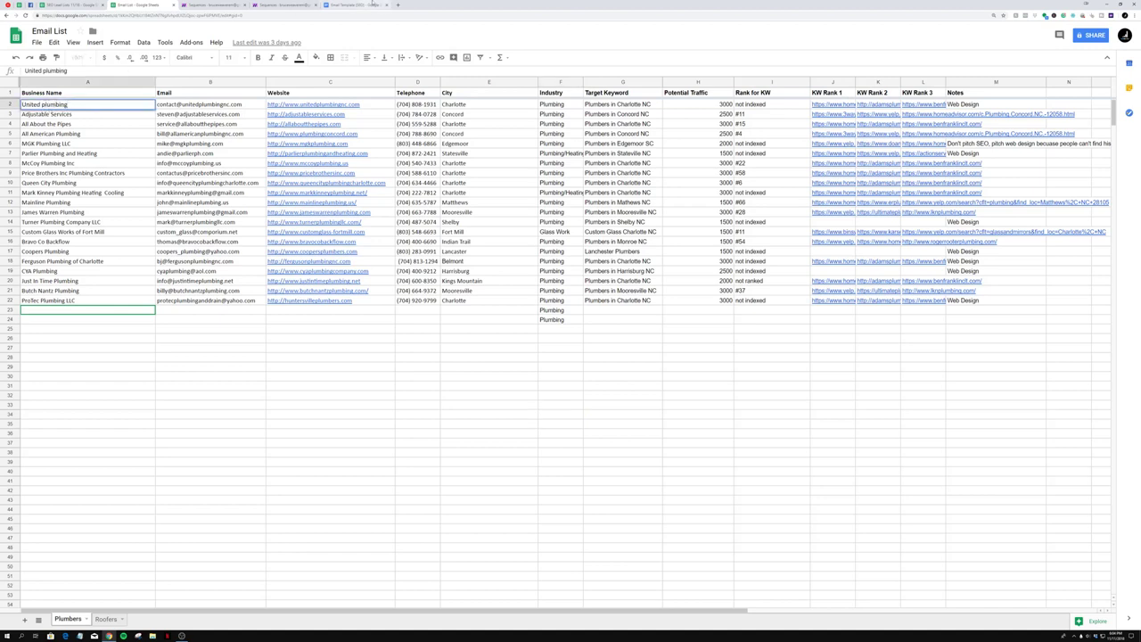
left_click(356, 4)
left_click(433, 165)
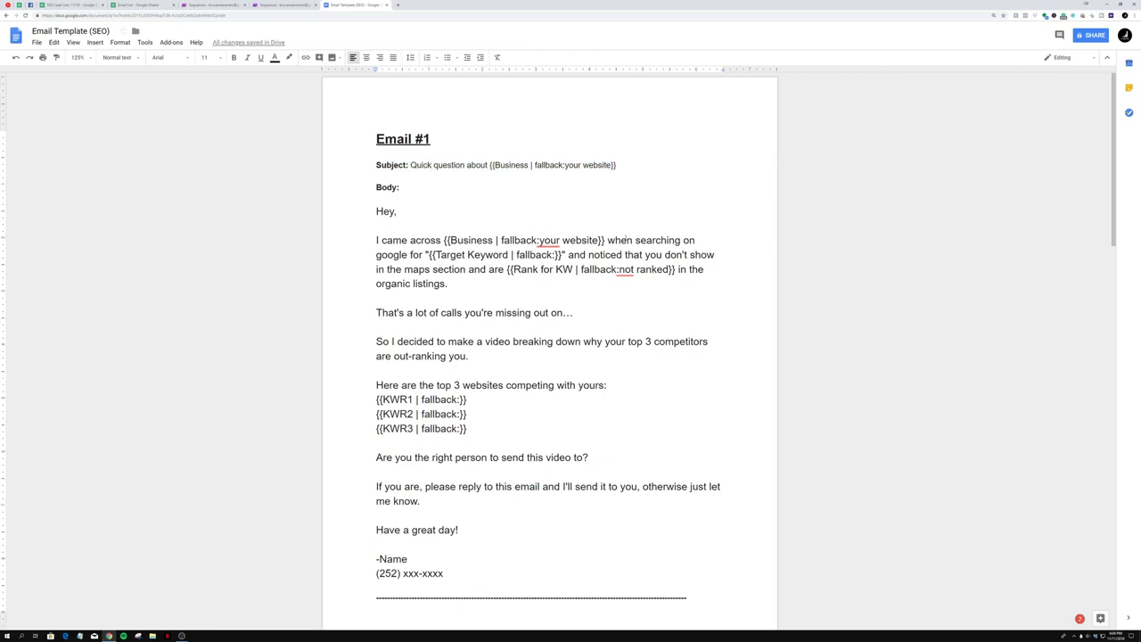
Step: Compare the template's Target Keyword variable with the first entry under Target Keyword in the Email List spreadsheet
left_click_drag(433, 255, 559, 255)
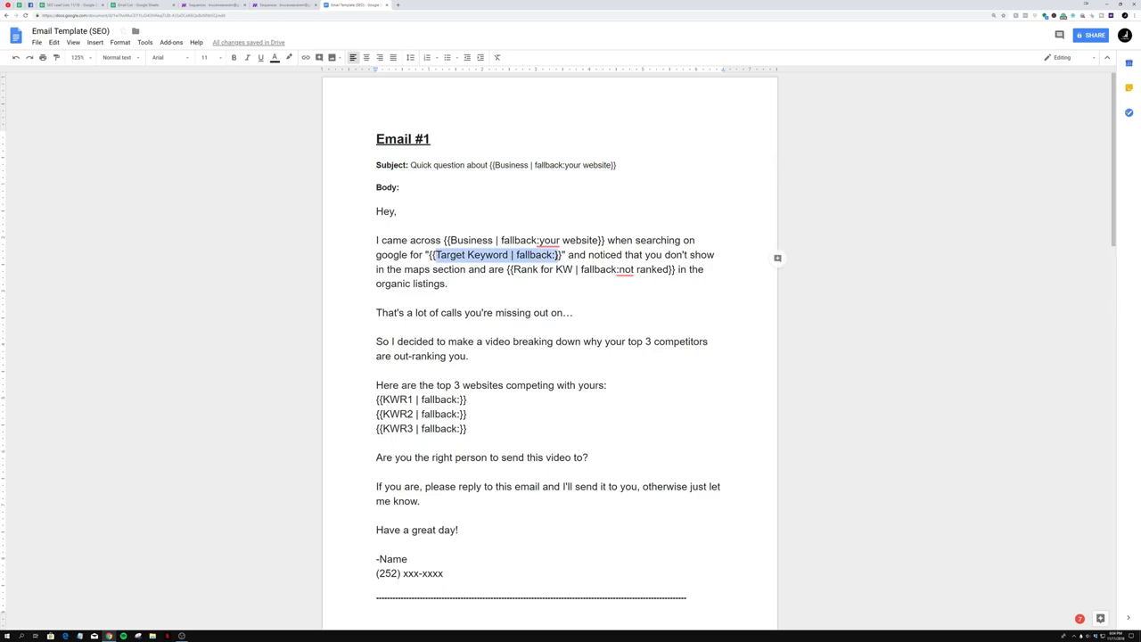
left_click(210, 4)
left_click(140, 4)
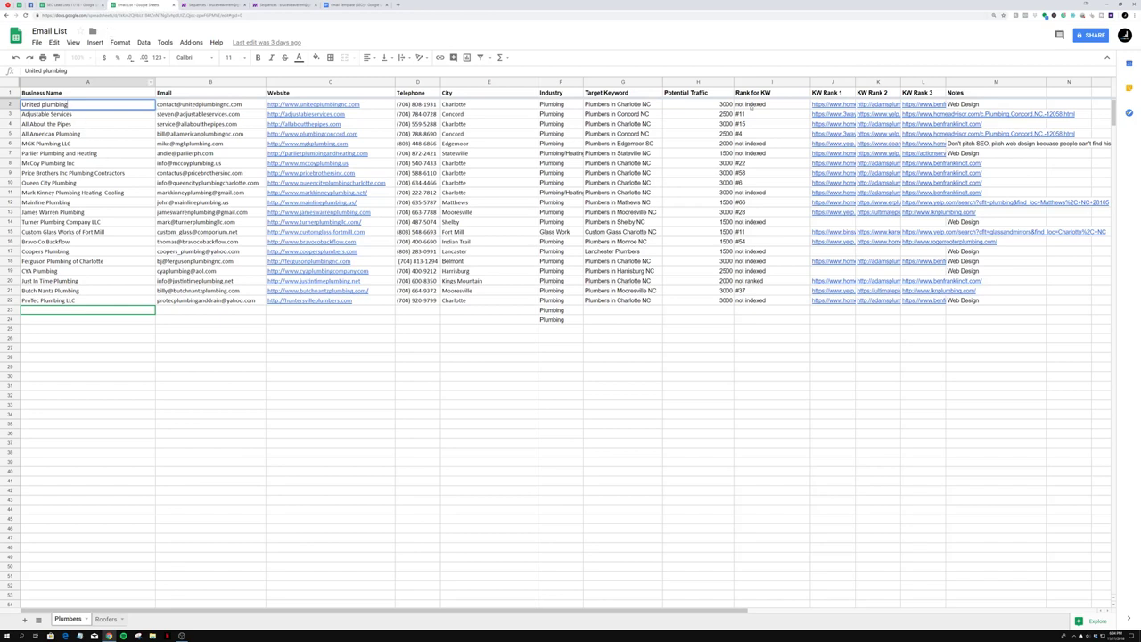
triple_click(609, 104)
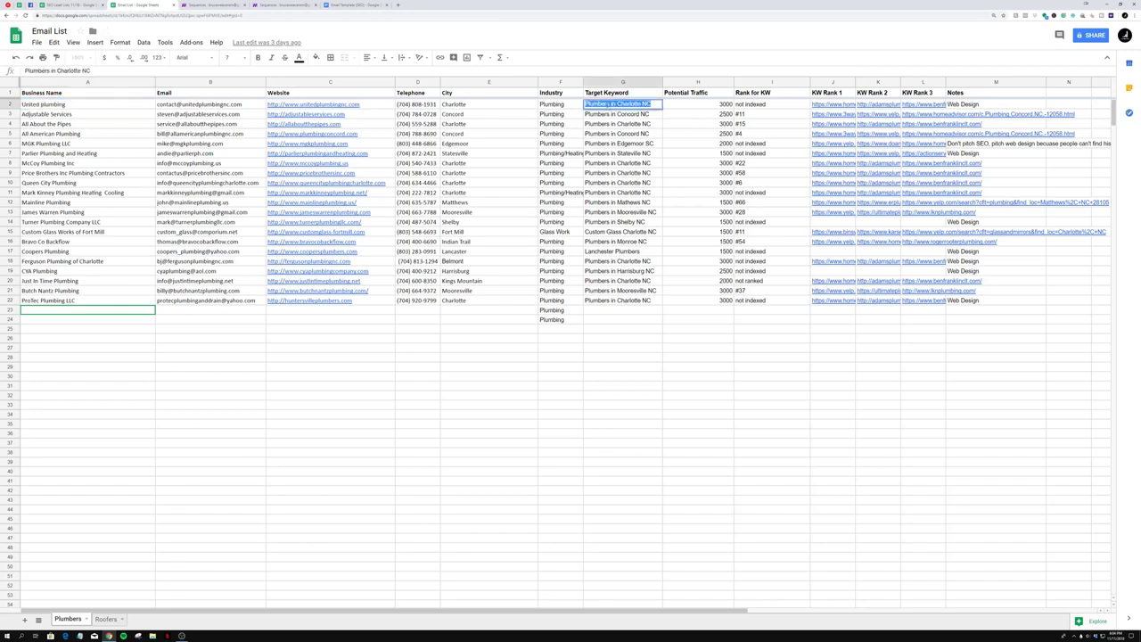
left_click(336, 6)
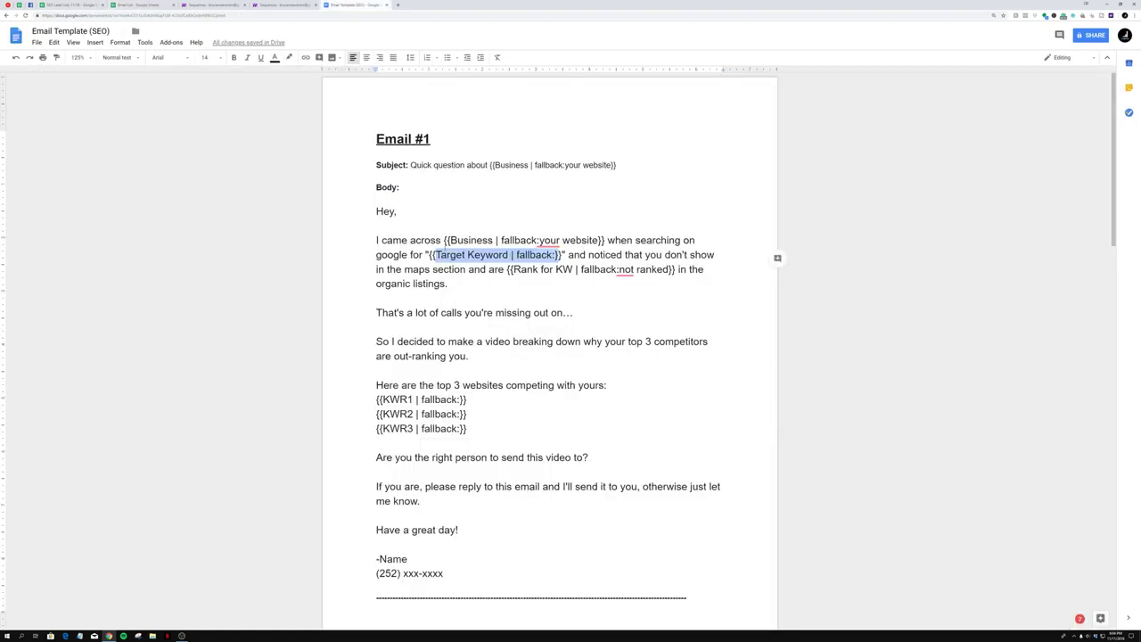
Step: Read the rest of Email #1's opening paragraph and compare its Rank for KW variable with the matching Email List column
left_click(408, 255)
left_click_drag(383, 241, 444, 241)
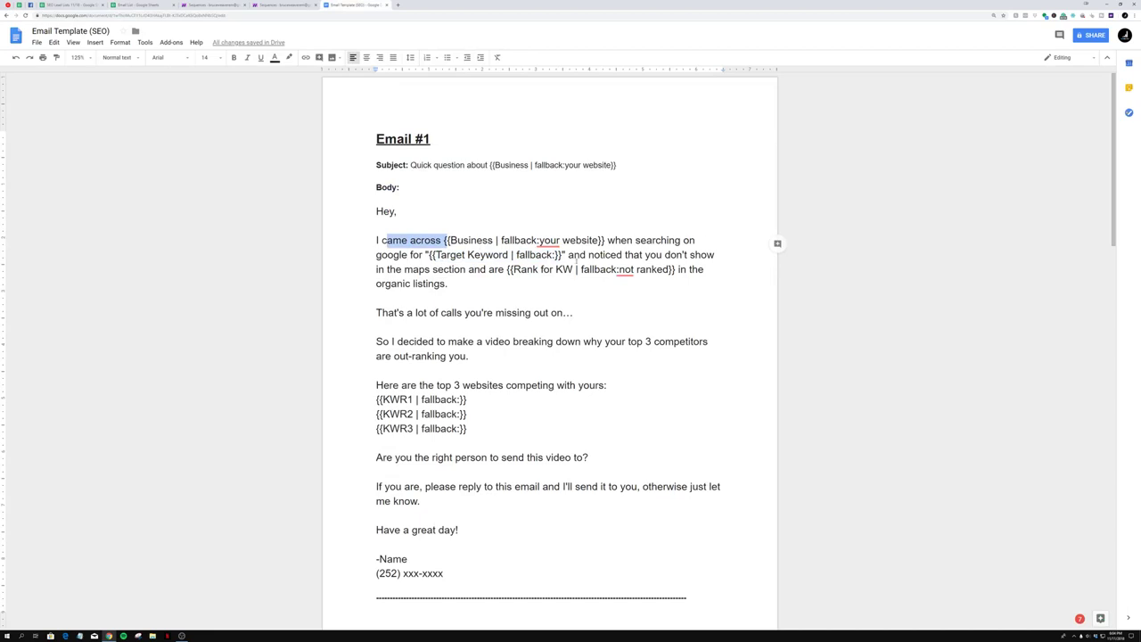
left_click_drag(567, 255, 644, 256)
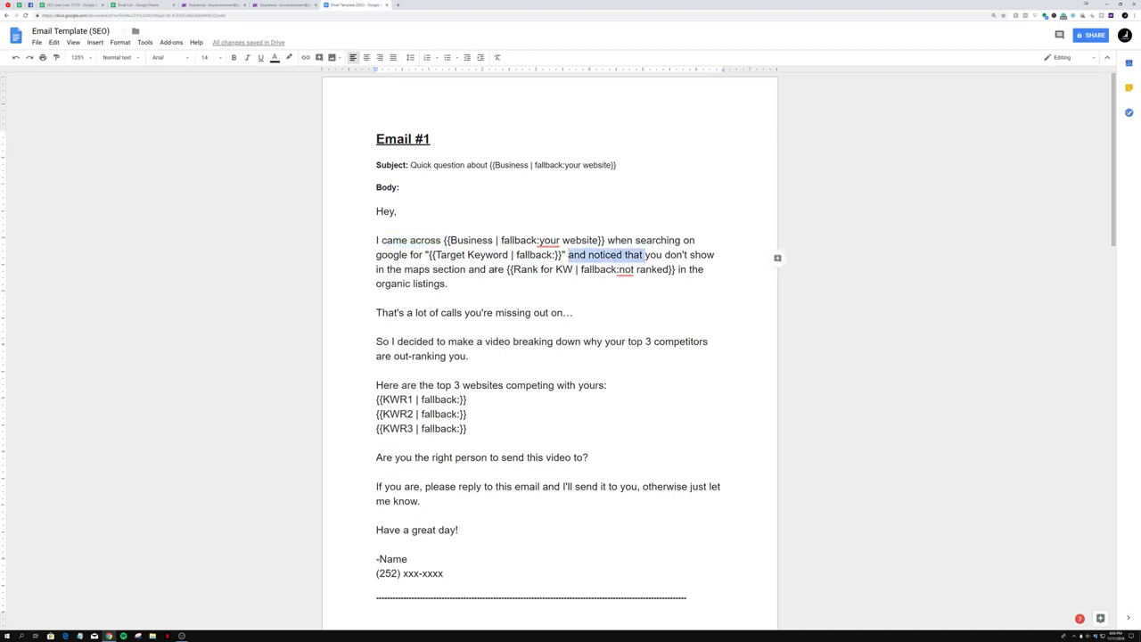
triple_click(505, 269)
left_click(505, 269)
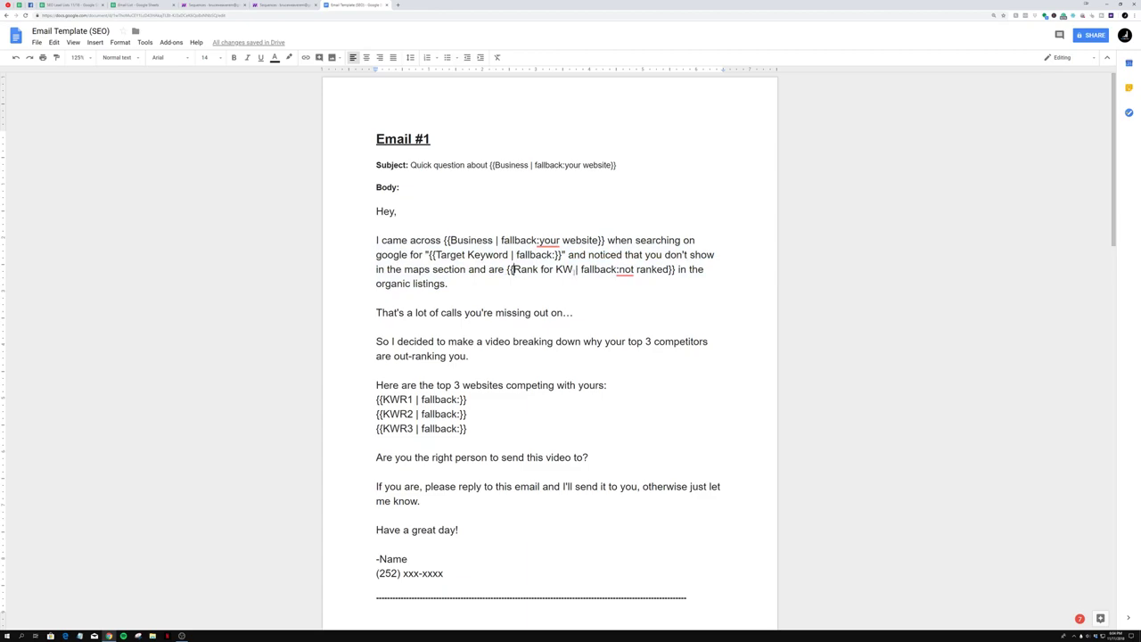
left_click(145, 5)
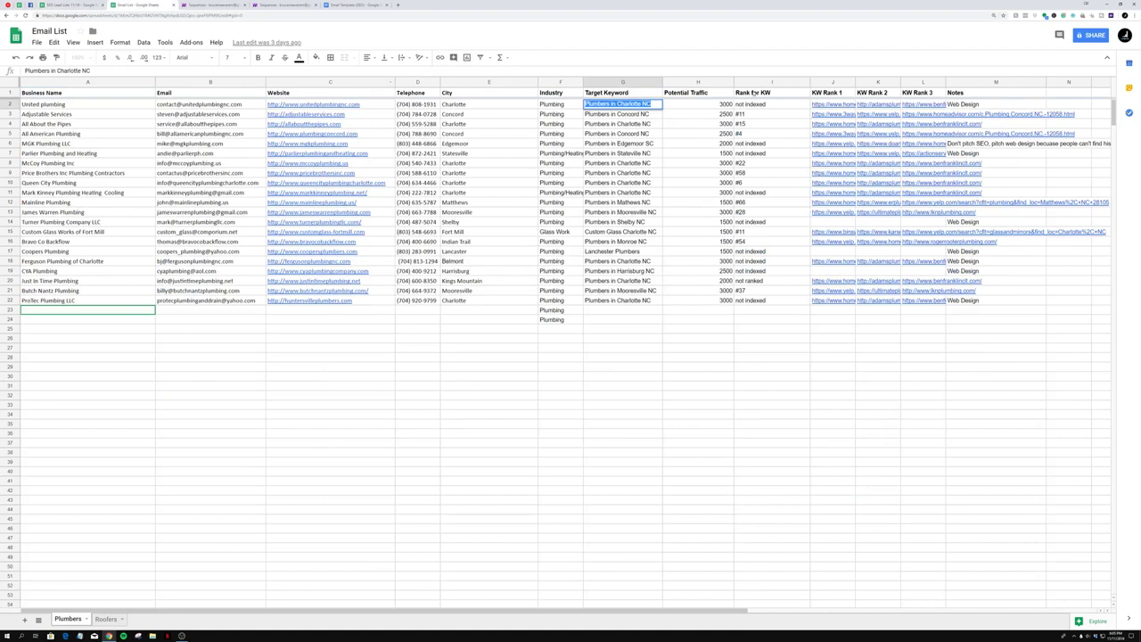
left_click(753, 93)
left_click(753, 105)
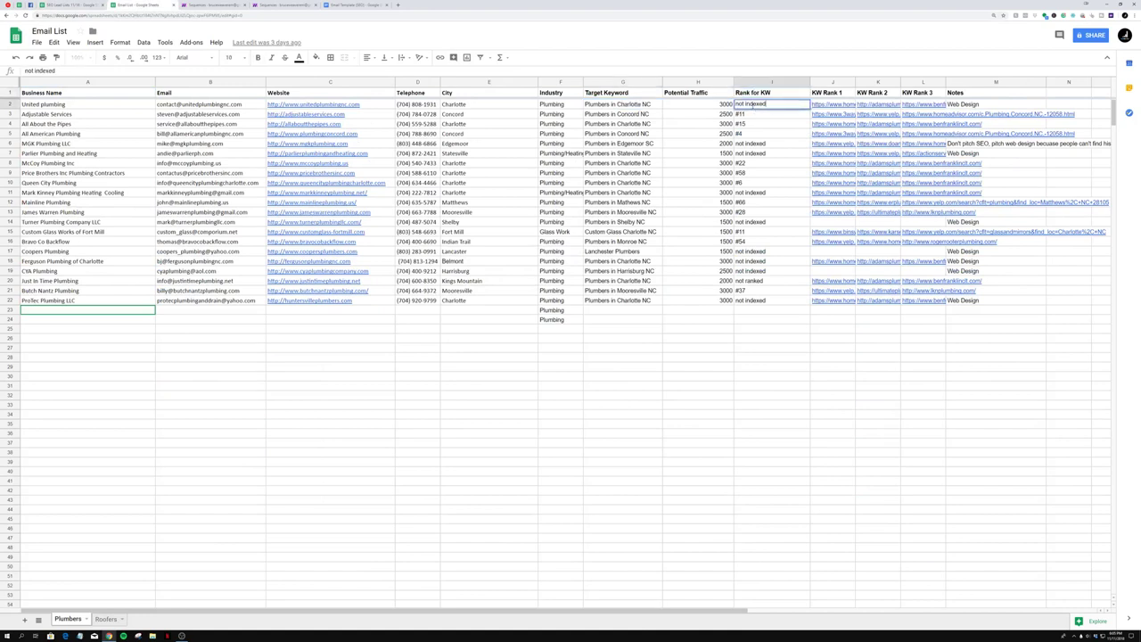
left_click_drag(765, 104, 735, 104)
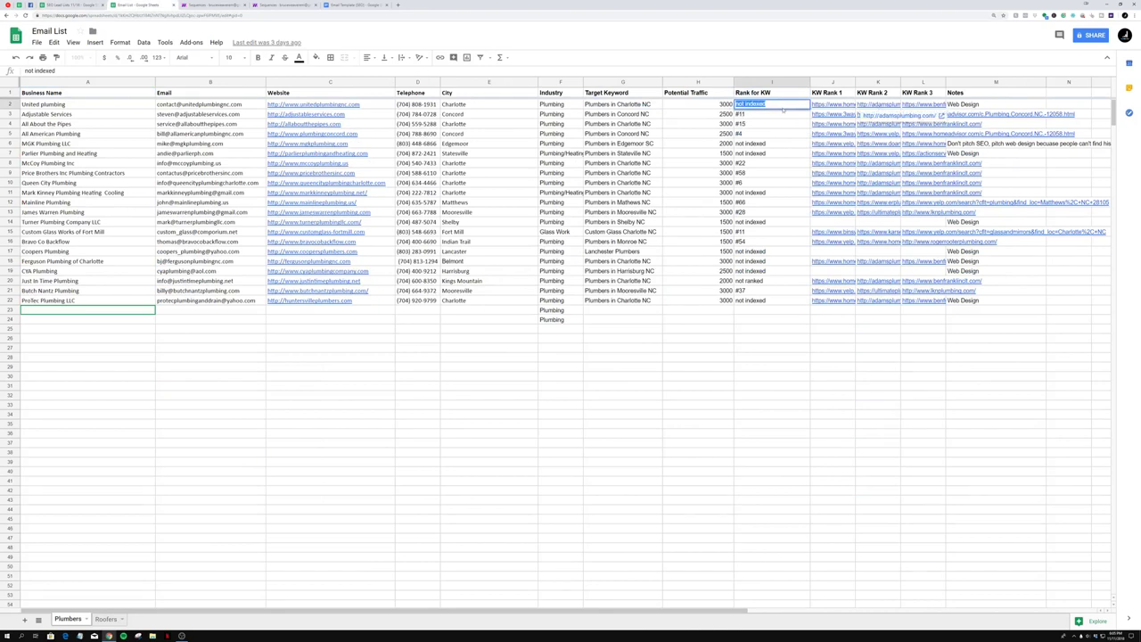
Step: Look at the Plumber Cold Email sequence in Mixmax, and return to the Business and Target Keyword variables in the email template
left_click(283, 4)
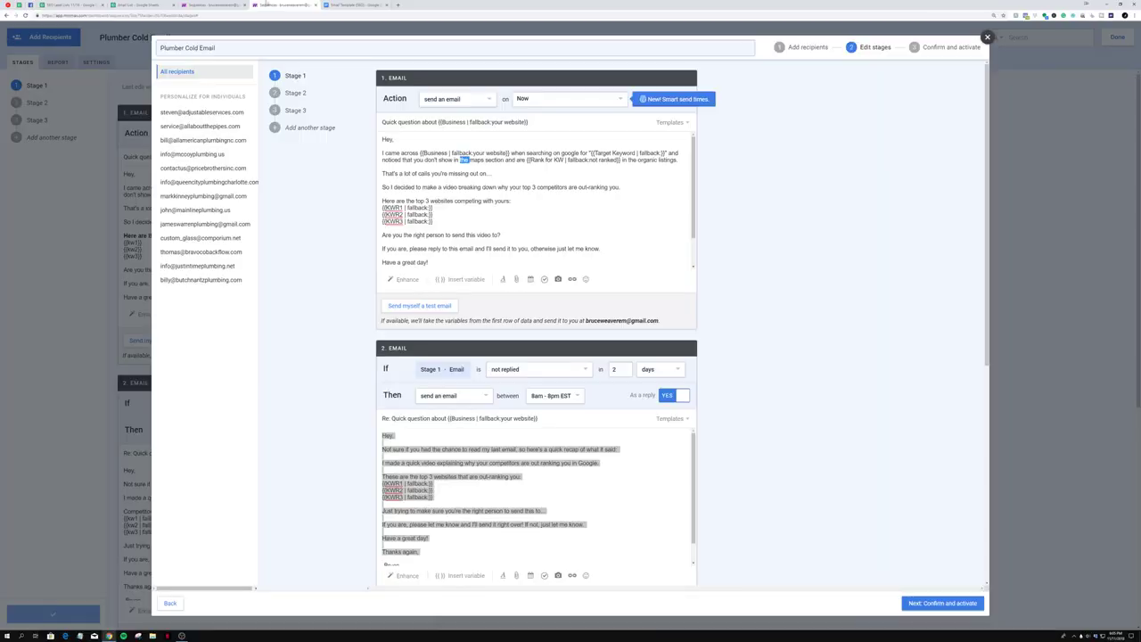
left_click(200, 5)
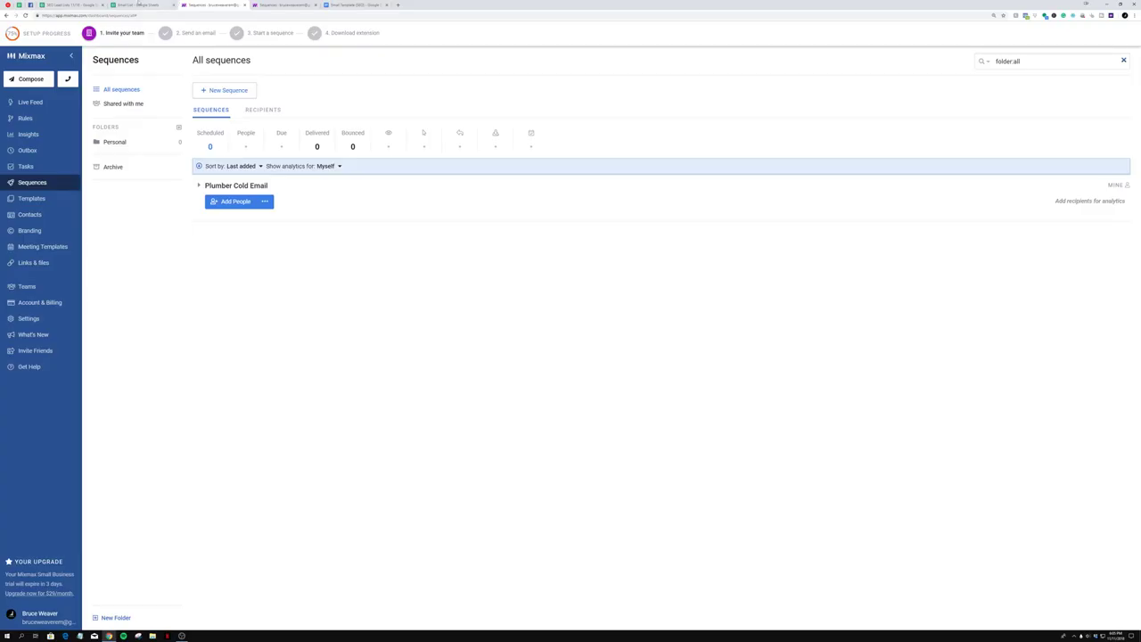
left_click(130, 4)
left_click(284, 5)
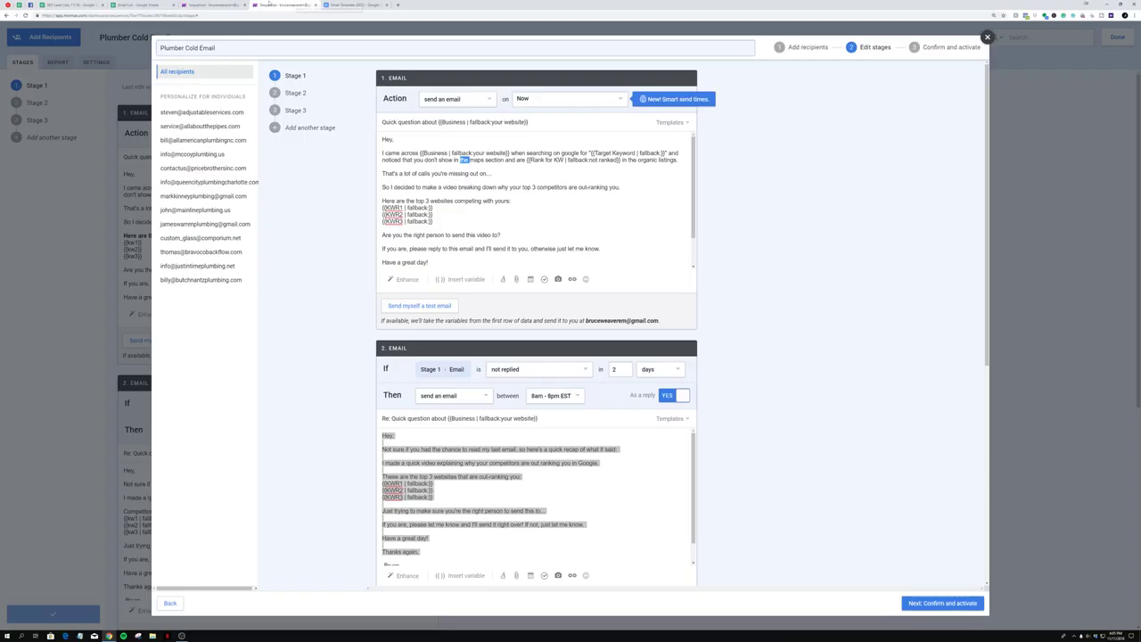
left_click(206, 5)
left_click(278, 5)
left_click(375, 4)
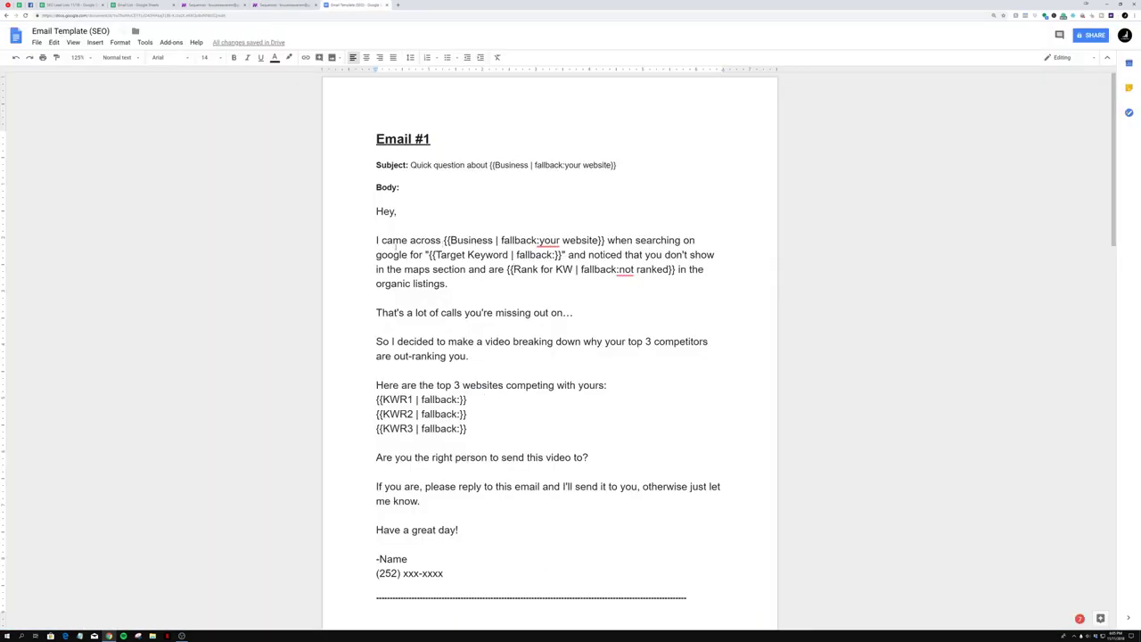
left_click_drag(382, 241, 606, 241)
left_click_drag(427, 255, 563, 255)
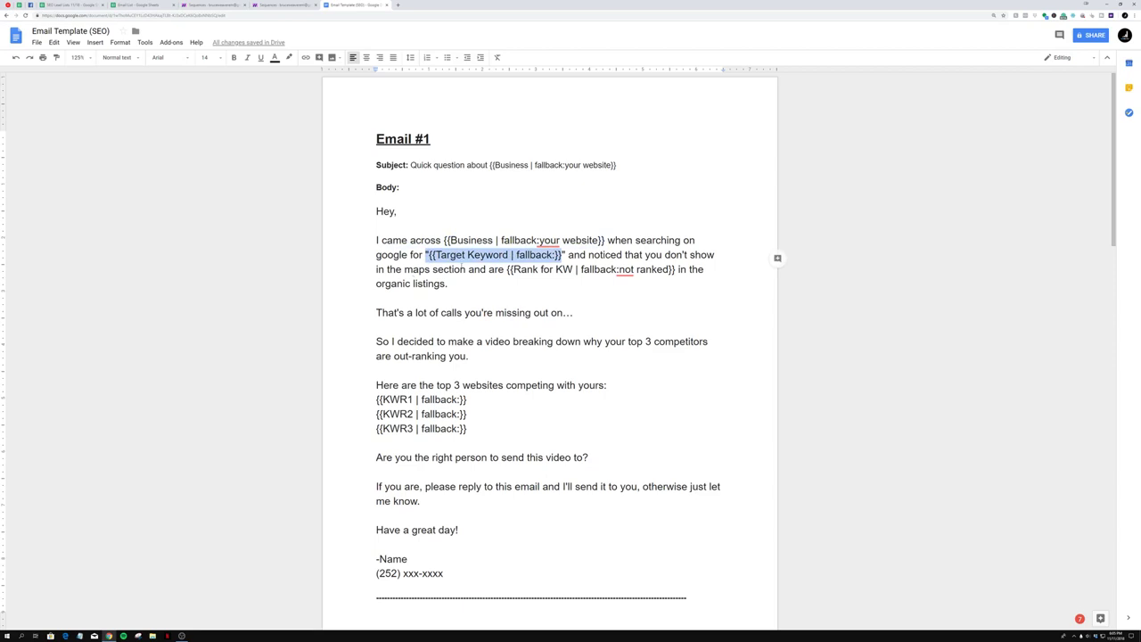
Step: Delete the fallback text "not ranked" from the Rank for KW variable in Email #1
left_click_drag(507, 270, 675, 269)
left_click(611, 269)
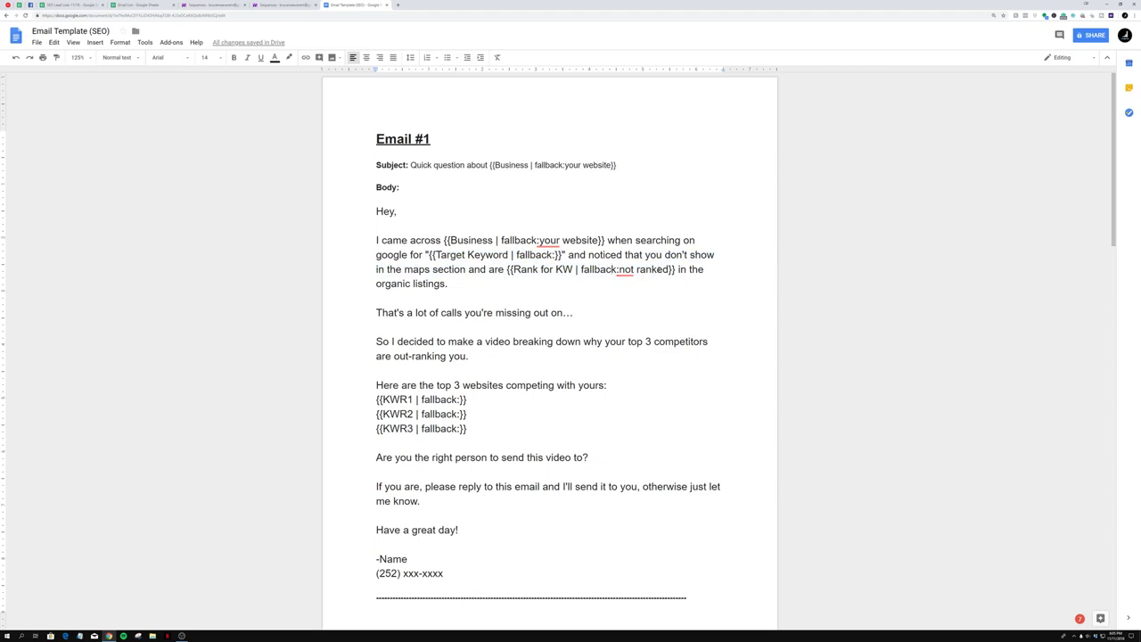
left_click_drag(617, 270, 675, 269)
left_click(704, 278)
left_click_drag(669, 269, 619, 269)
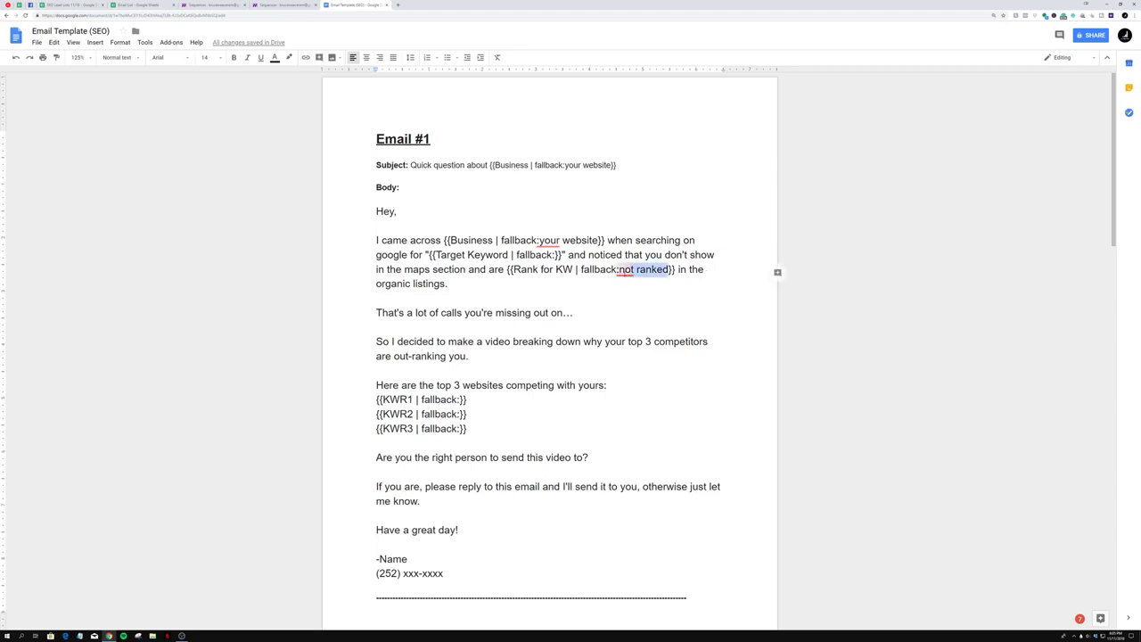
key("BackSpace")
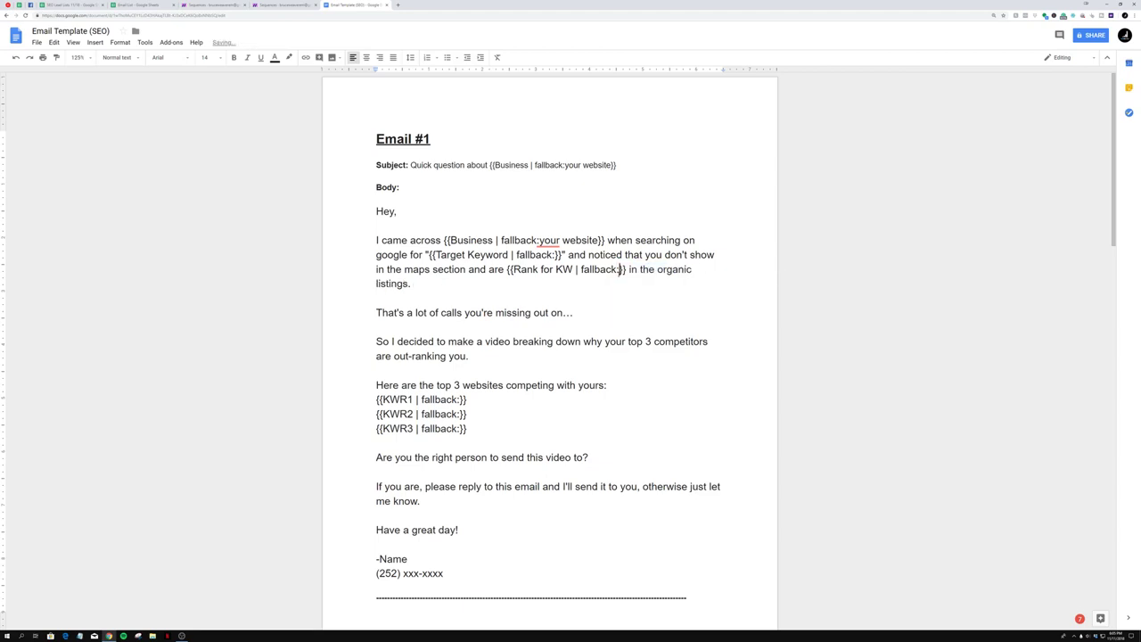
Step: Reread Email #1's opening paragraph and the line about calls the business is missing out on
left_click(566, 290)
key("ctrl+shift+Left")
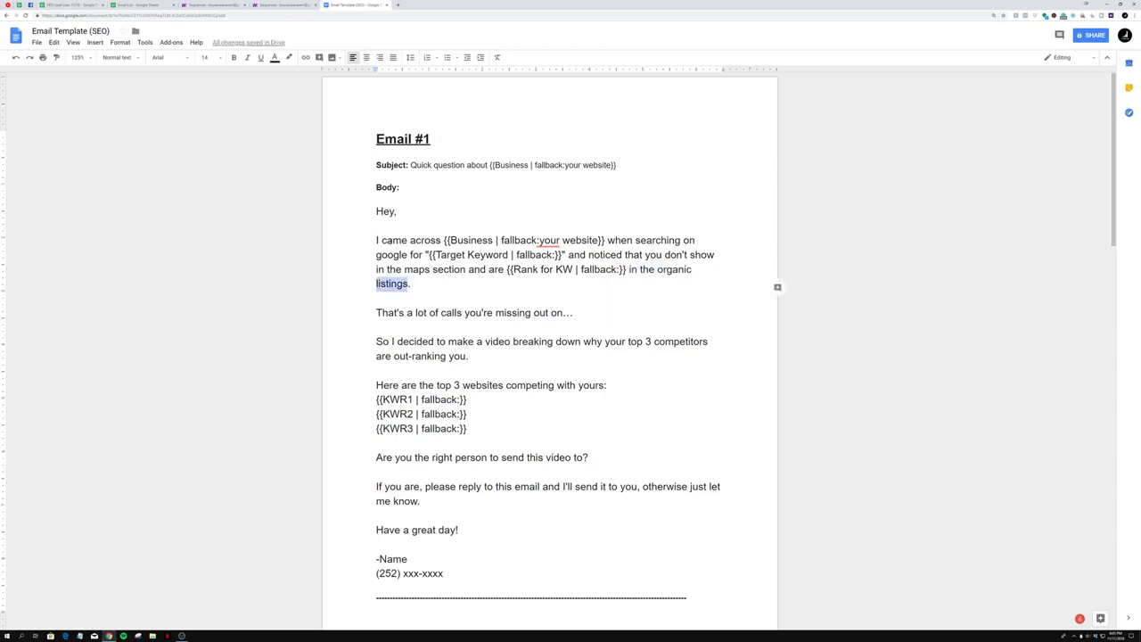
left_click_drag(386, 240, 633, 239)
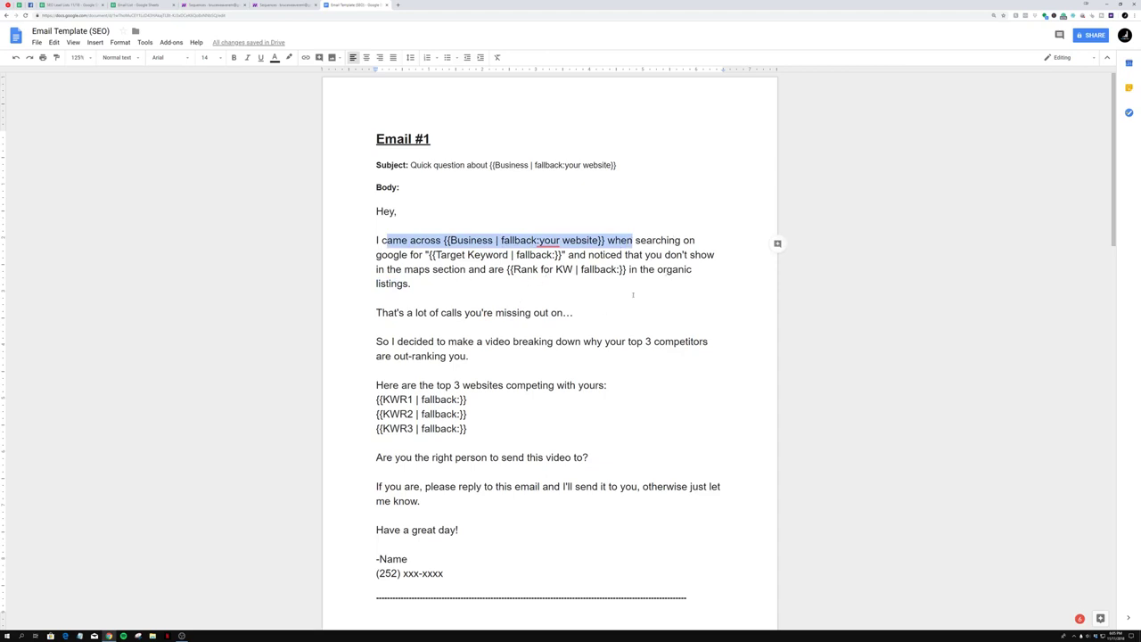
triple_click(408, 312)
left_click(408, 312)
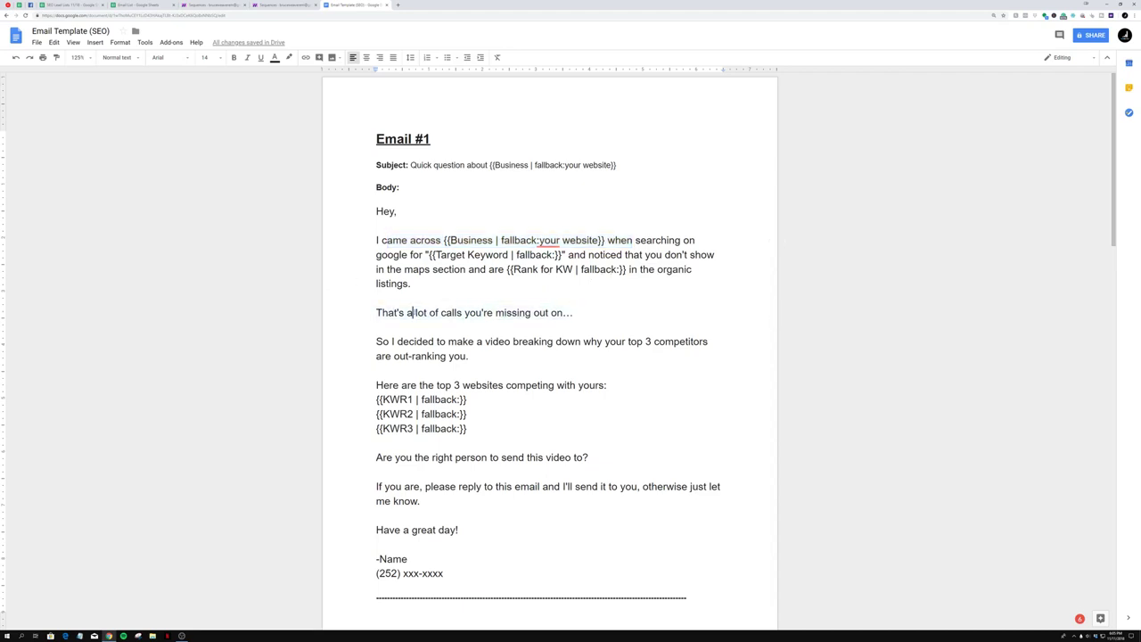
double_click(421, 312)
triple_click(463, 313)
left_click(464, 312)
Step: Read the sentence offering a competitor breakdown video and the line introducing the top 3 competing websites
triple_click(435, 347)
double_click(435, 347)
triple_click(549, 346)
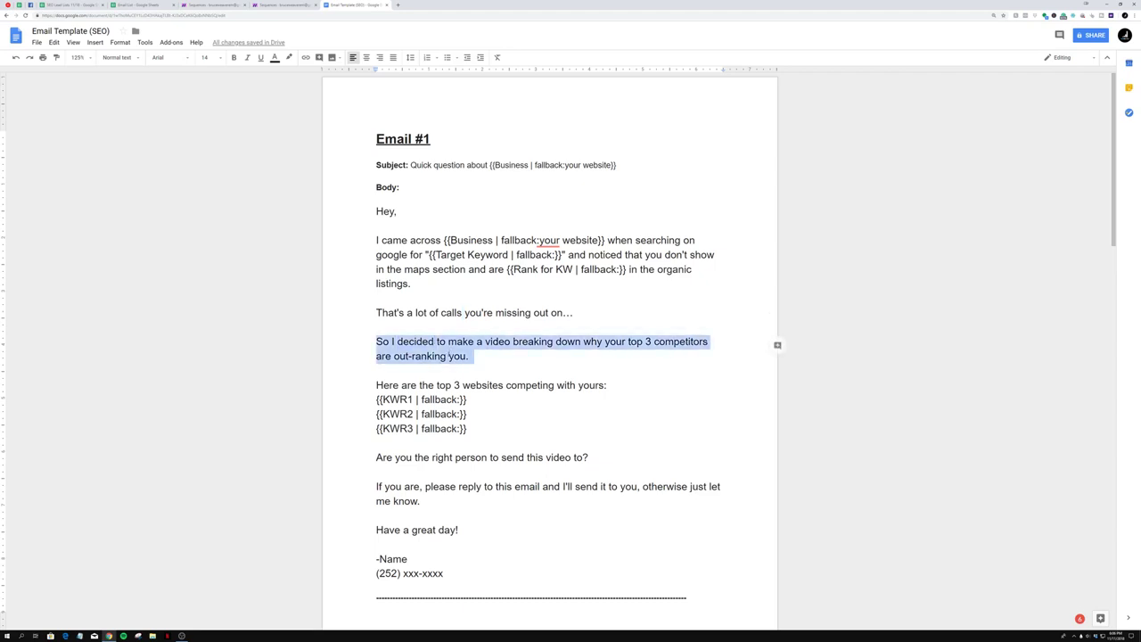
triple_click(410, 386)
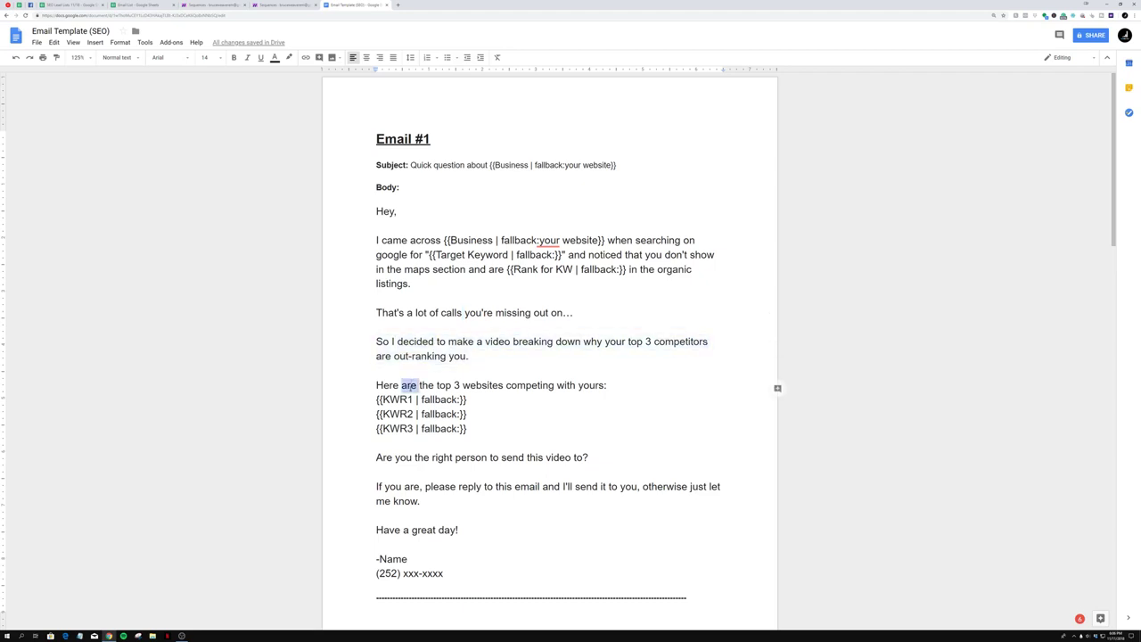
triple_click(410, 386)
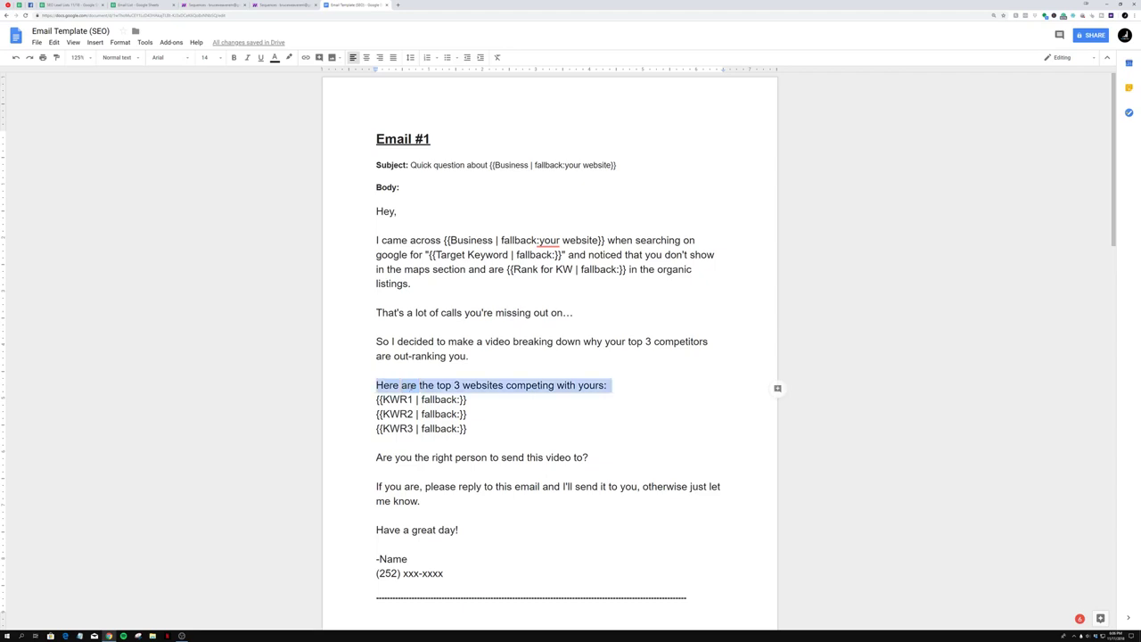
Step: Look at the KWR1, KWR2 and KWR3 variables under the top 3 competing websites line in Email #1
double_click(397, 399)
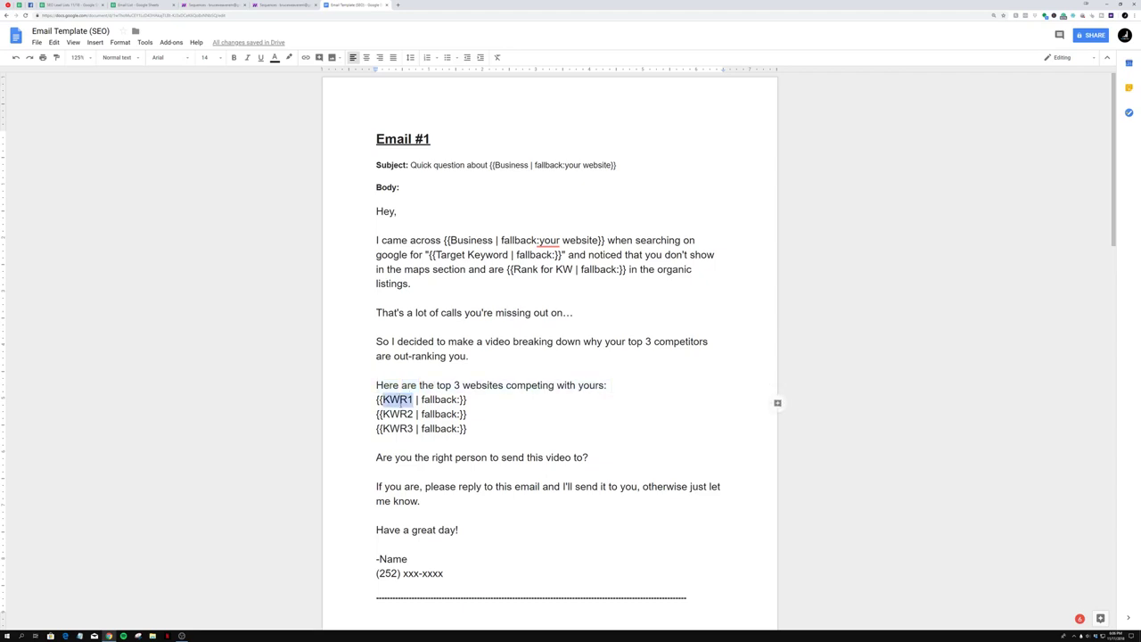
triple_click(397, 399)
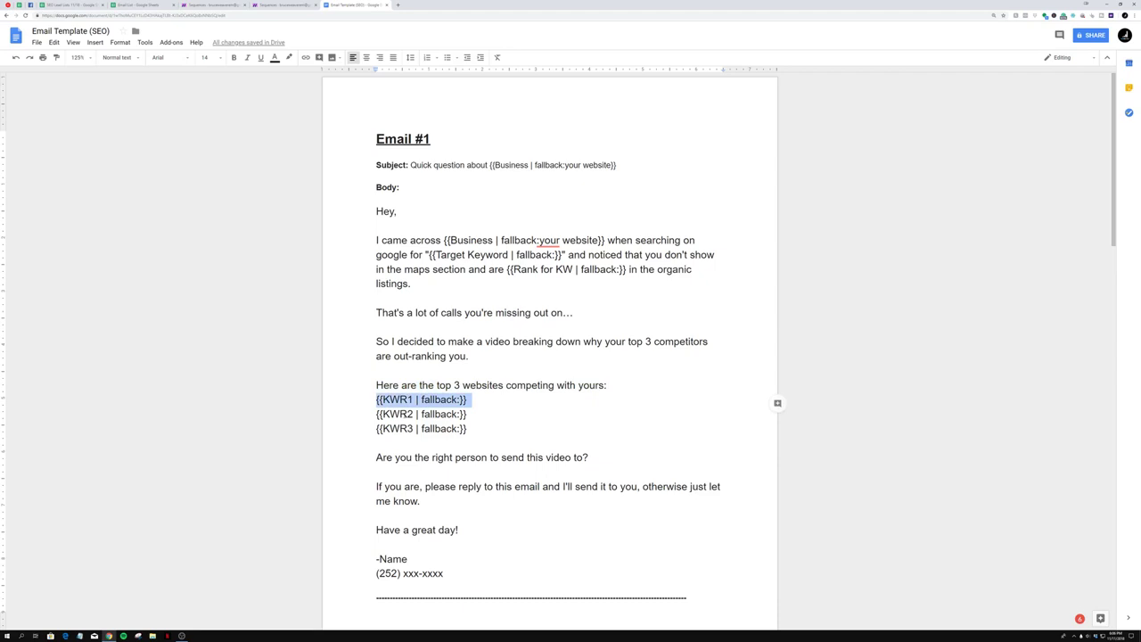
triple_click(396, 414)
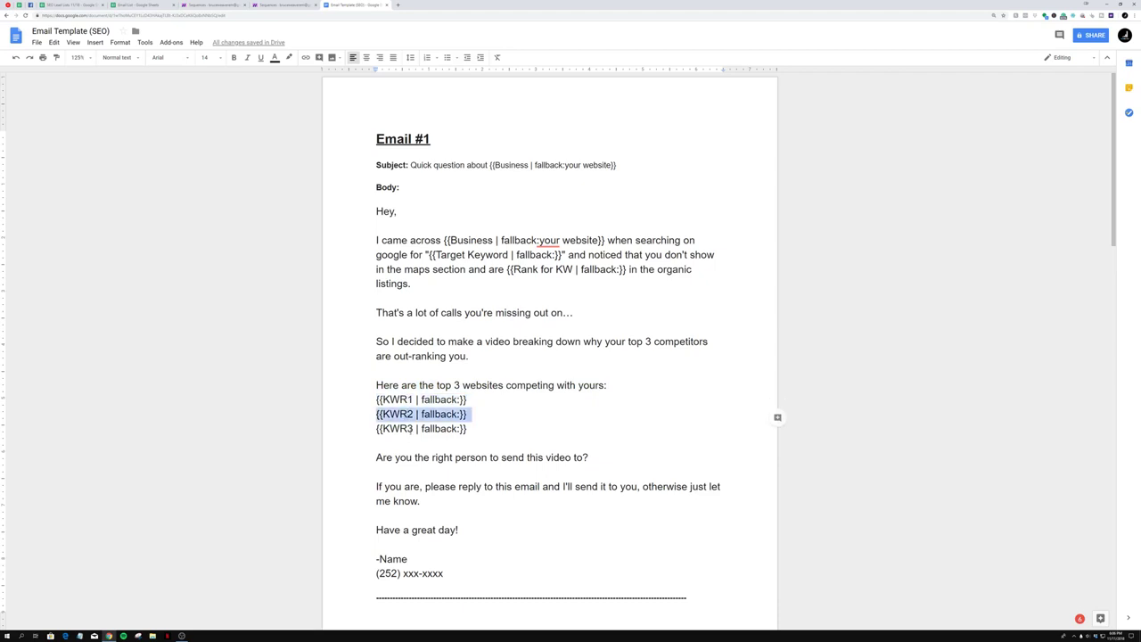
double_click(398, 428)
left_click(389, 400)
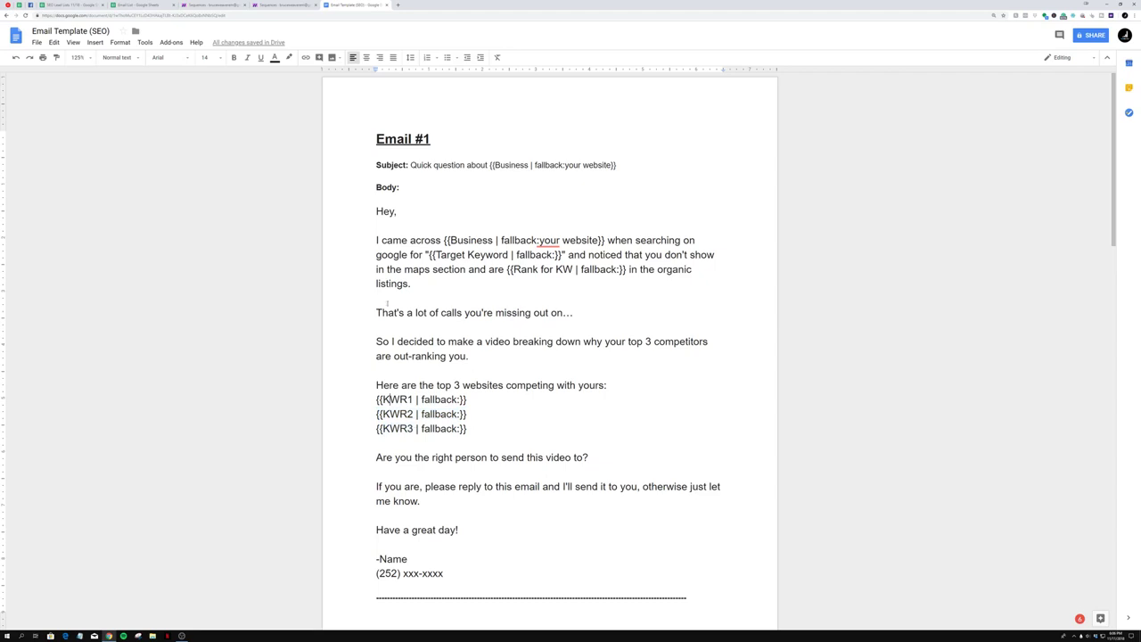
Step: Compare the variables with the KW Rank 1, KW Rank 2 and KW Rank 3 links in the Email List spreadsheet's first business row
left_click(141, 5)
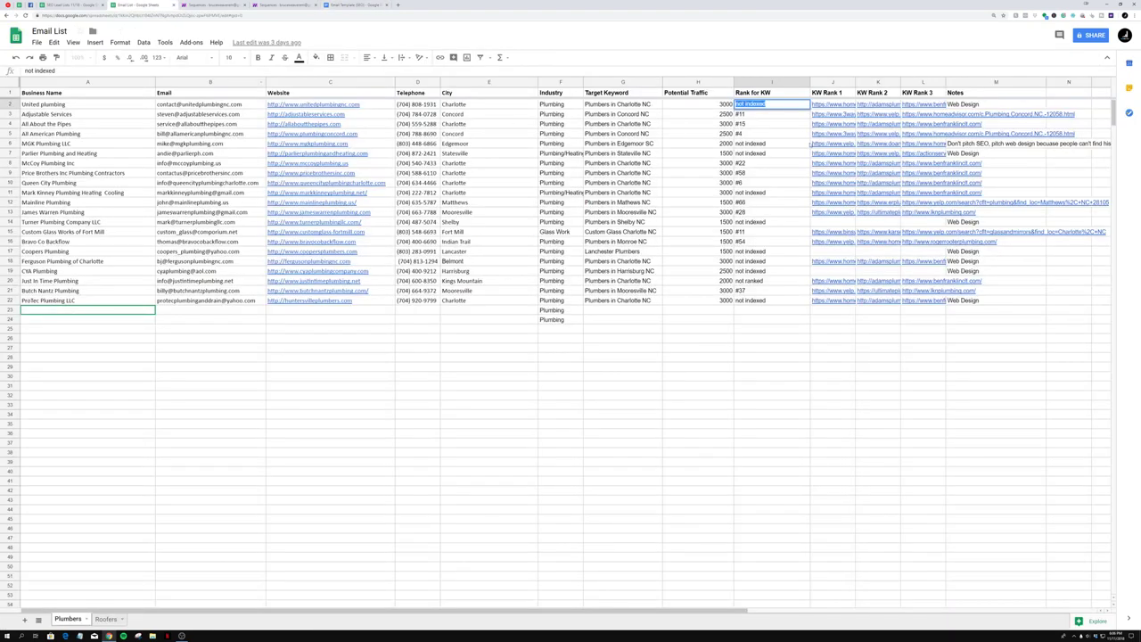
left_click(832, 104)
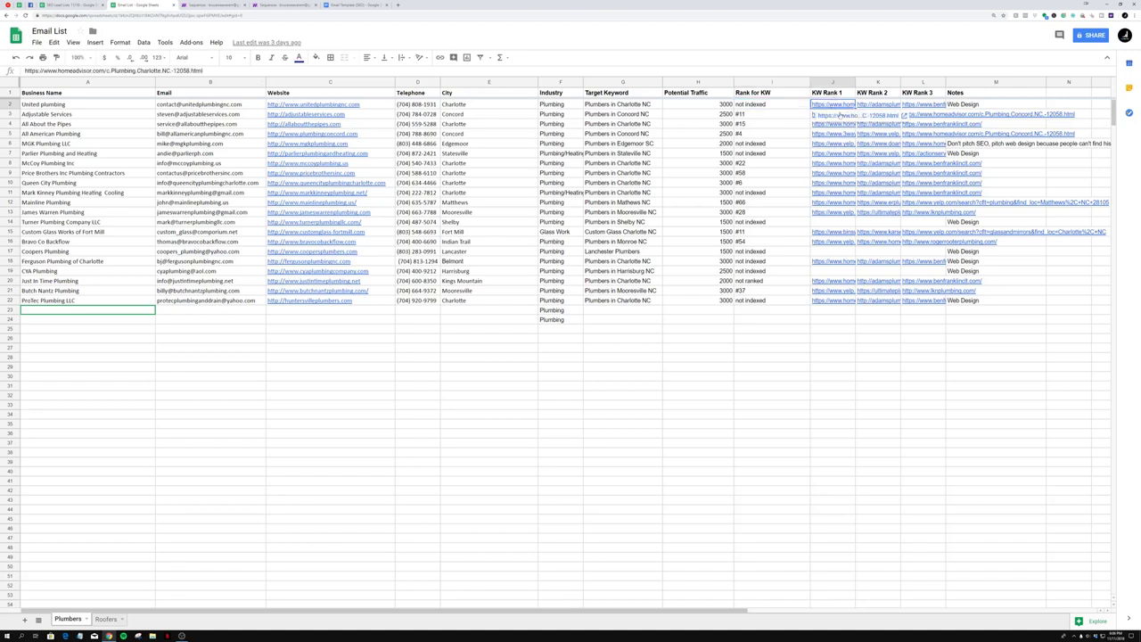
left_click(883, 107)
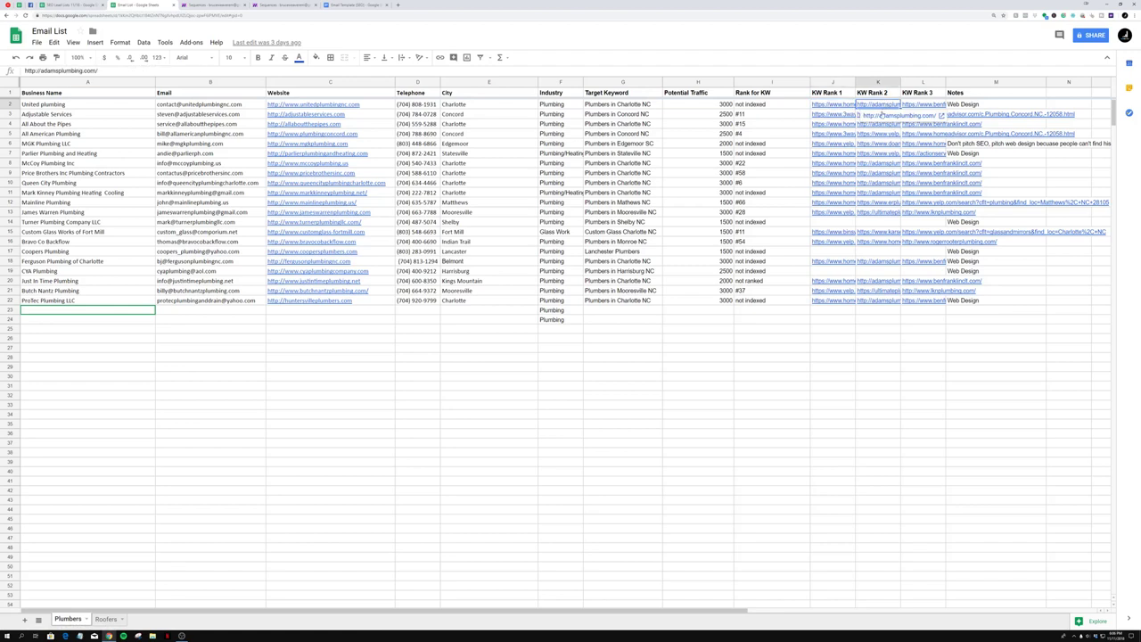
left_click(911, 107)
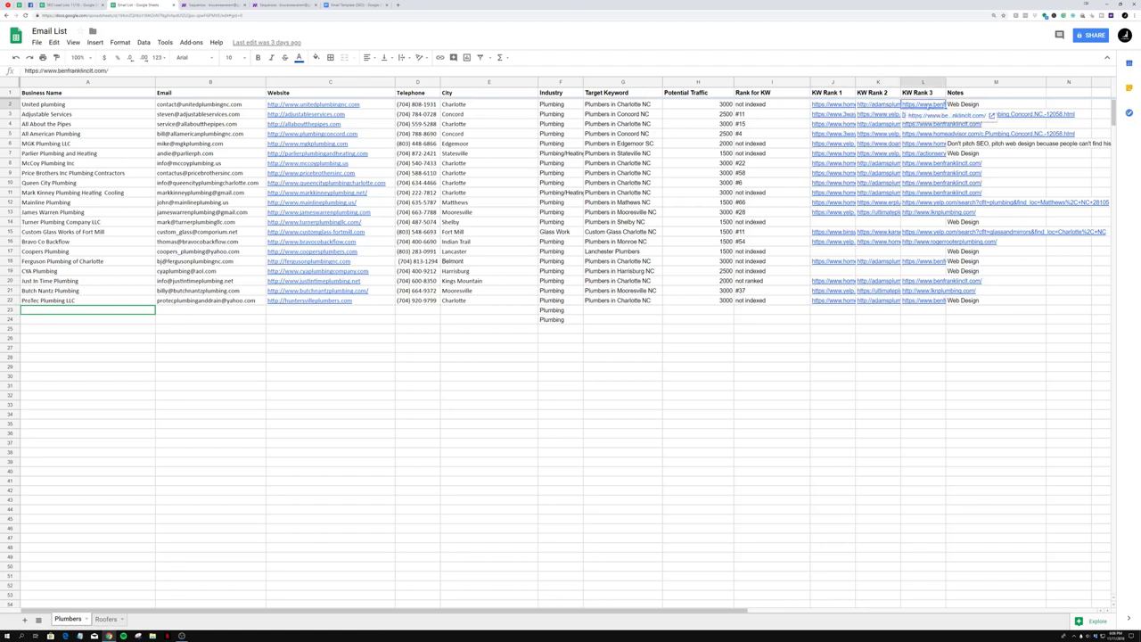
Step: Return to the email template and review the list of KWR variable lines in Email #1
left_click(361, 5)
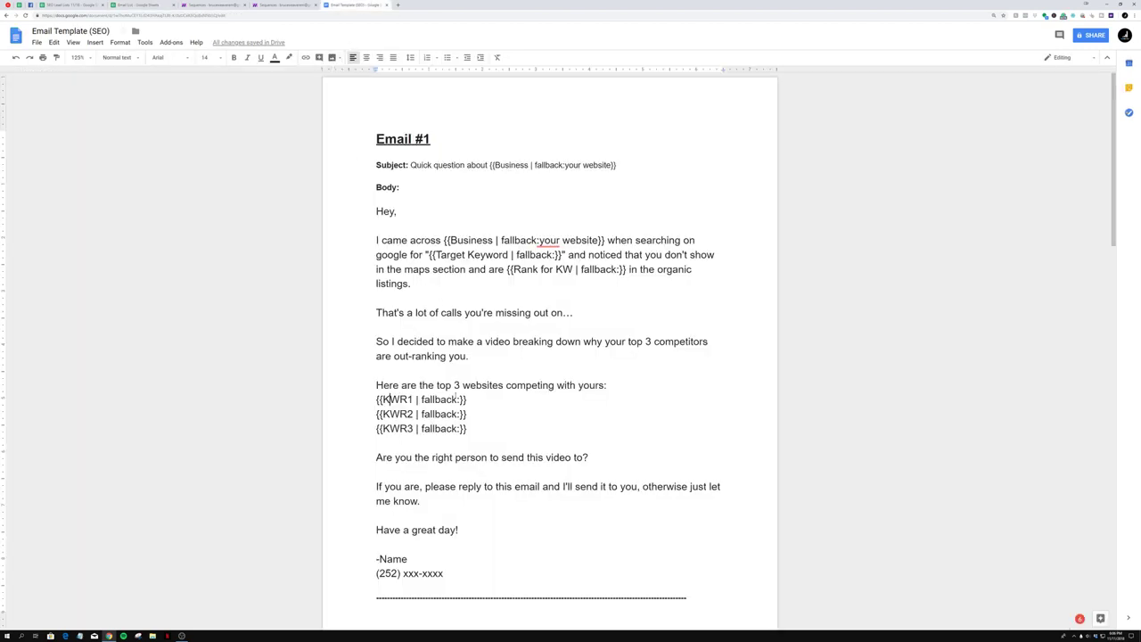
key("Home")
key("shift+Down")
triple_click(498, 409)
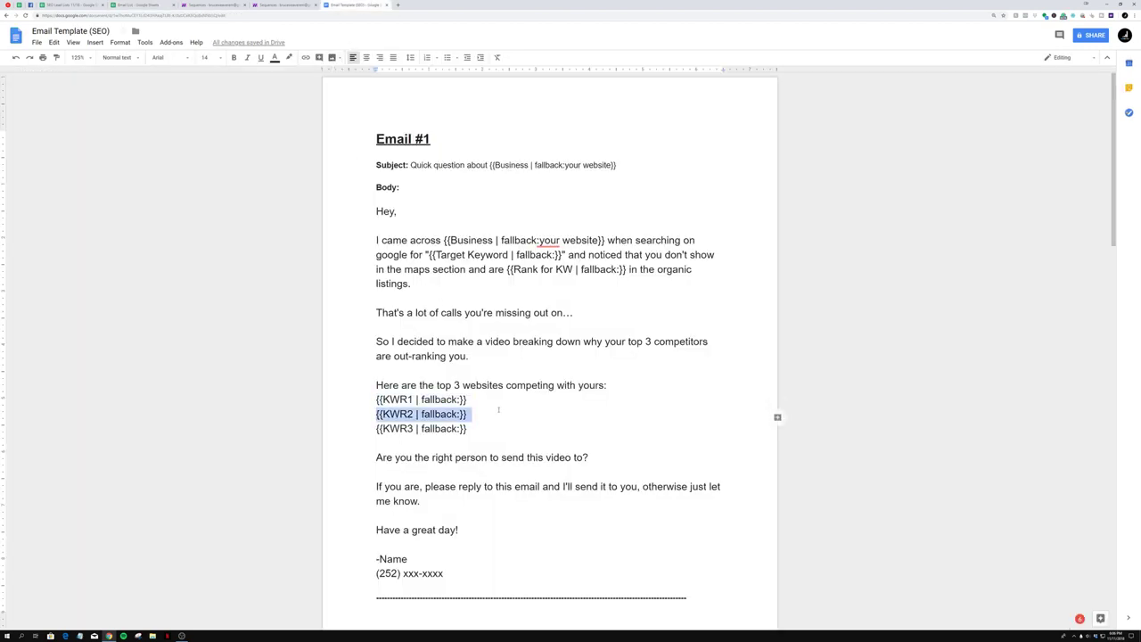
left_click(365, 421)
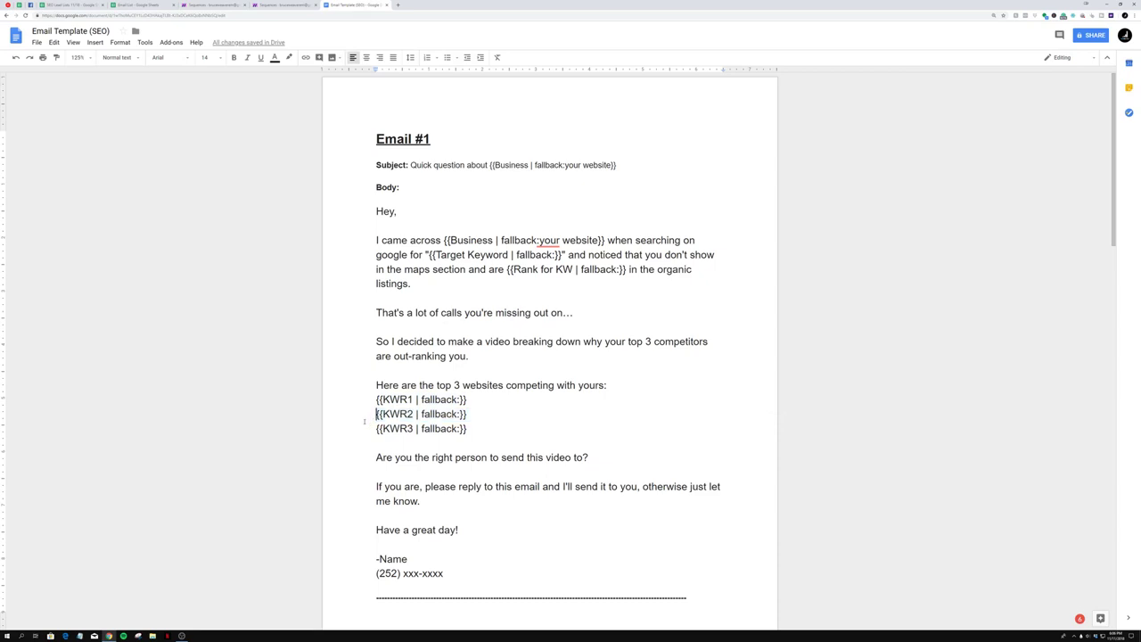
Step: Read Email #1's question about the right person for the video and the sentence asking for a reply
triple_click(381, 457)
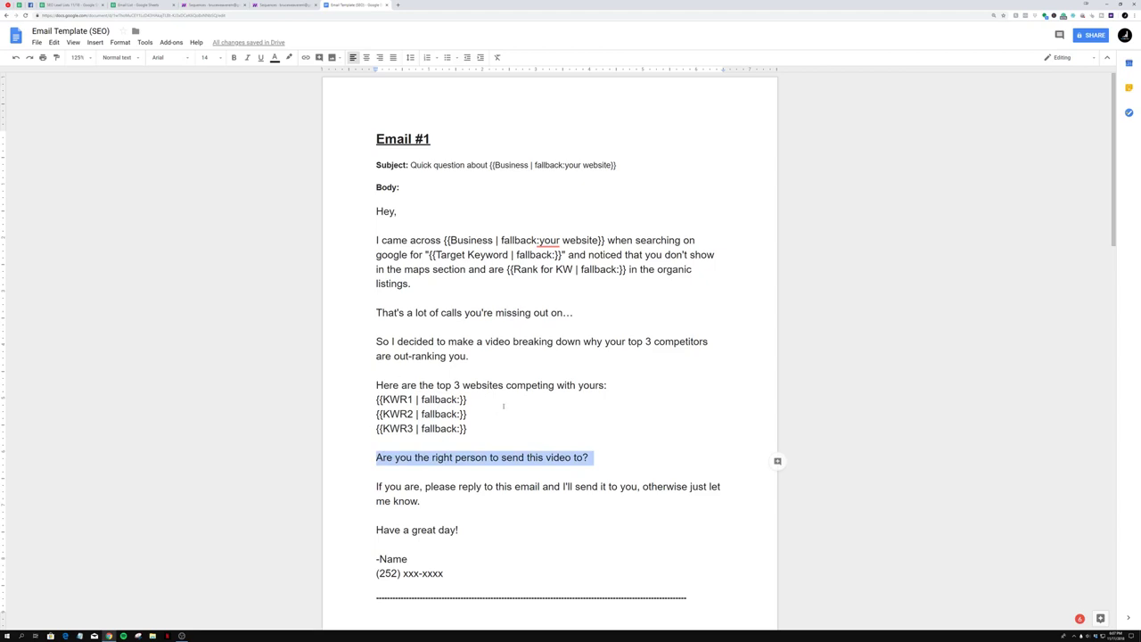
left_click(393, 457)
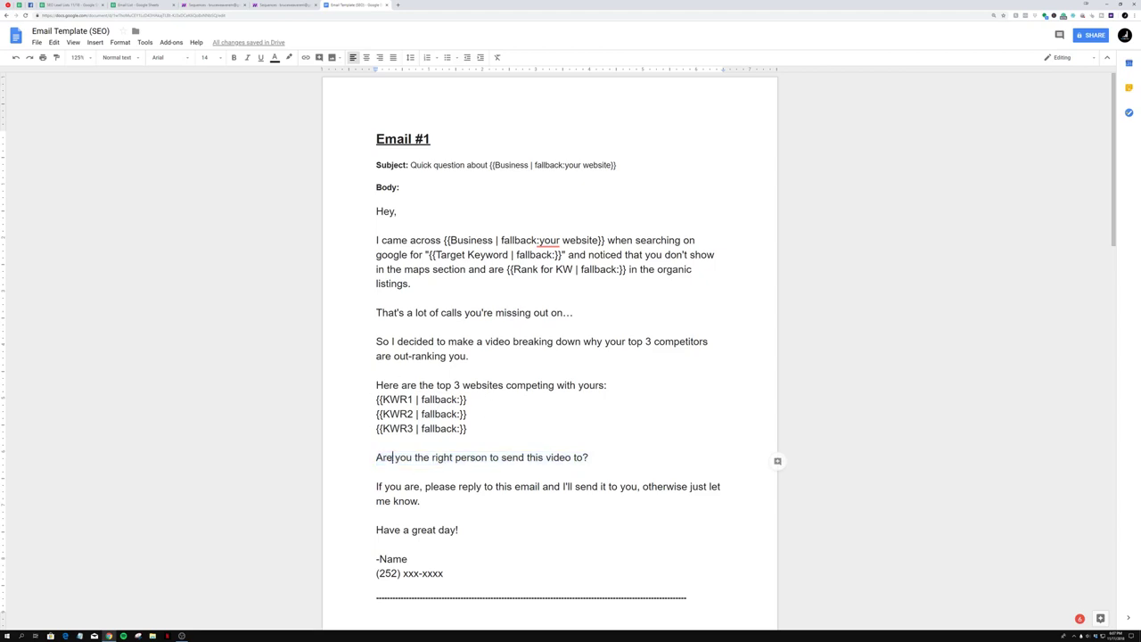
double_click(393, 457)
triple_click(393, 458)
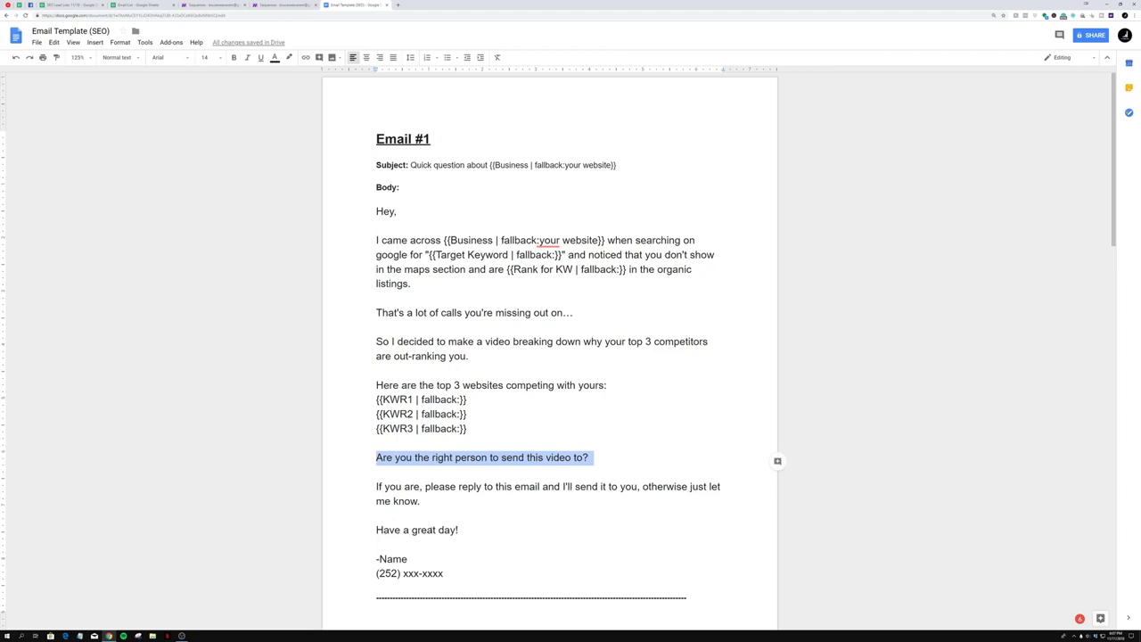
triple_click(418, 492)
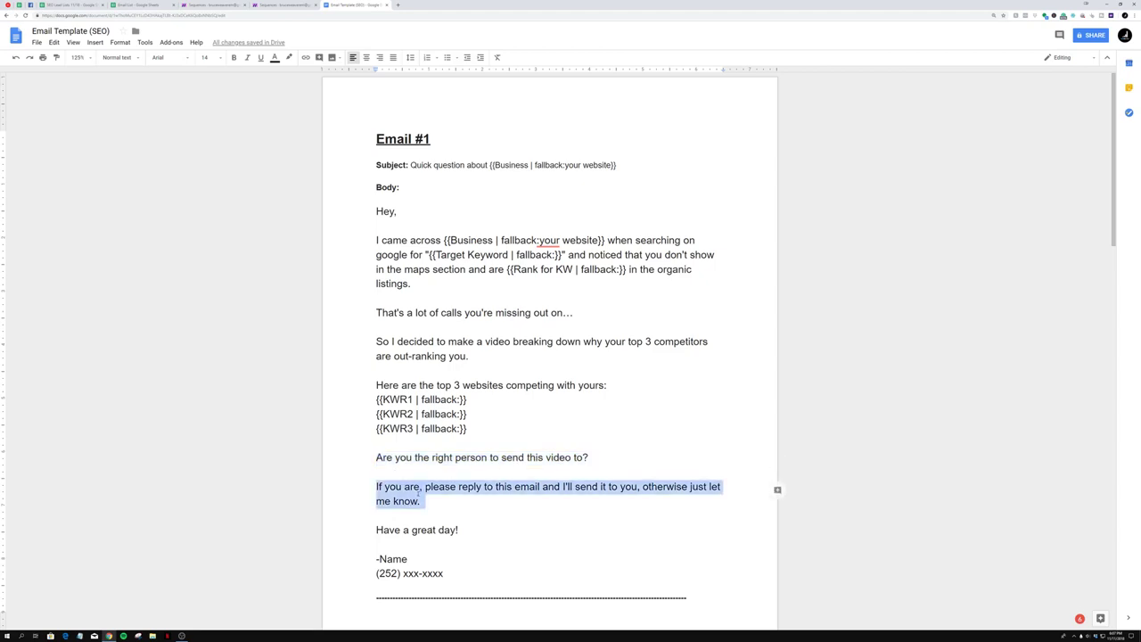
triple_click(446, 490)
left_click(455, 487)
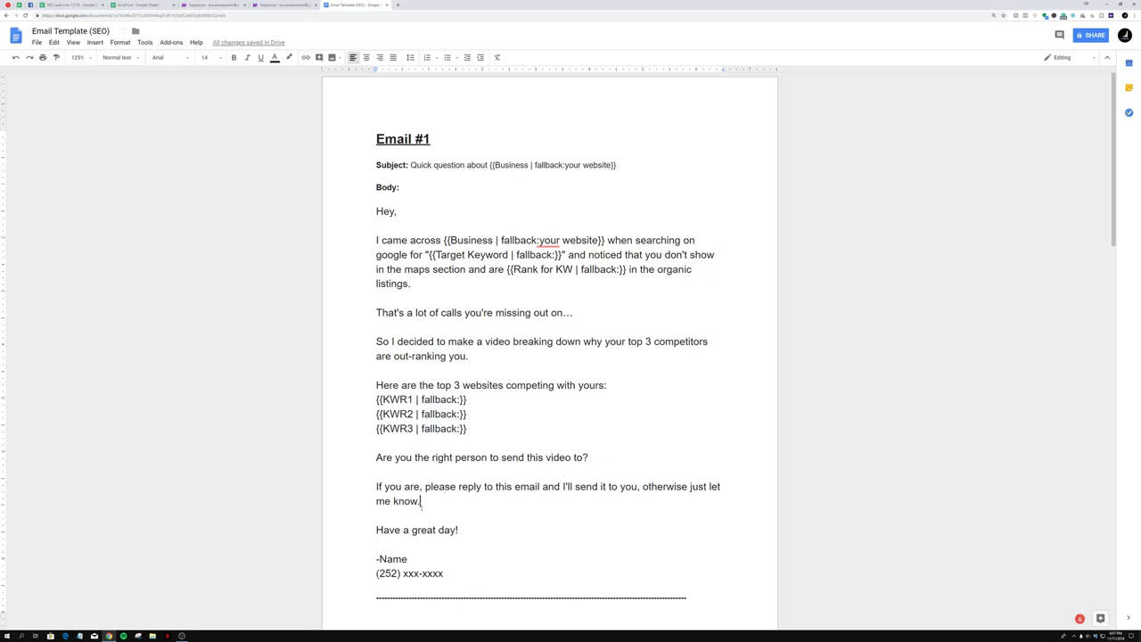
Step: Look over Email #1's sign-off with the name and phone number placeholders
left_click(376, 516)
triple_click(402, 559)
triple_click(402, 573)
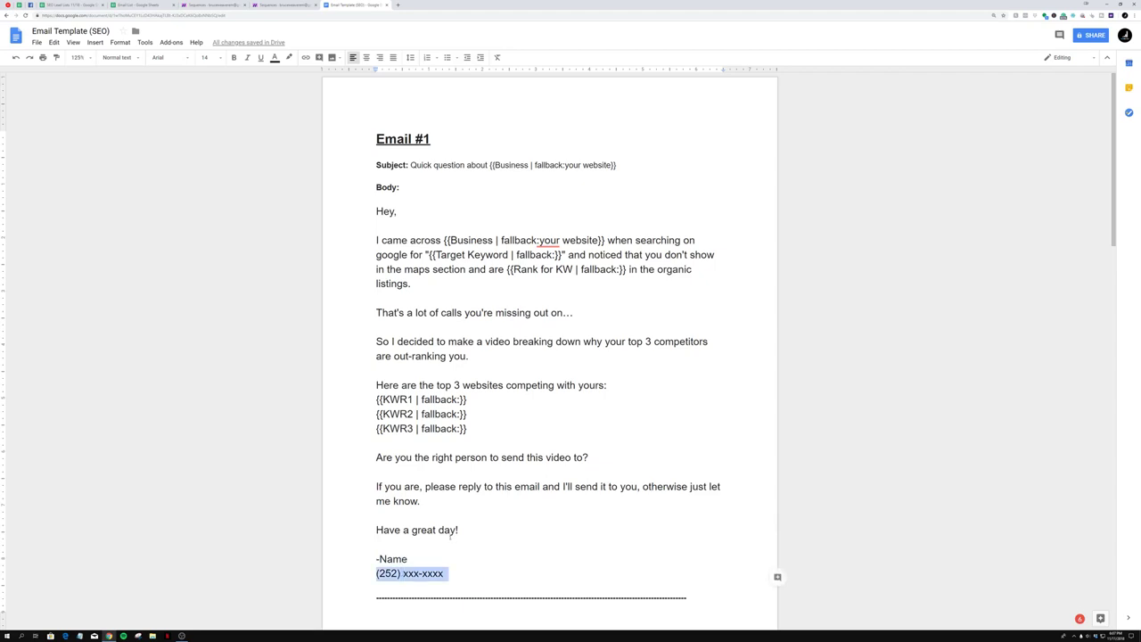
scroll(549, 357, "down", 2)
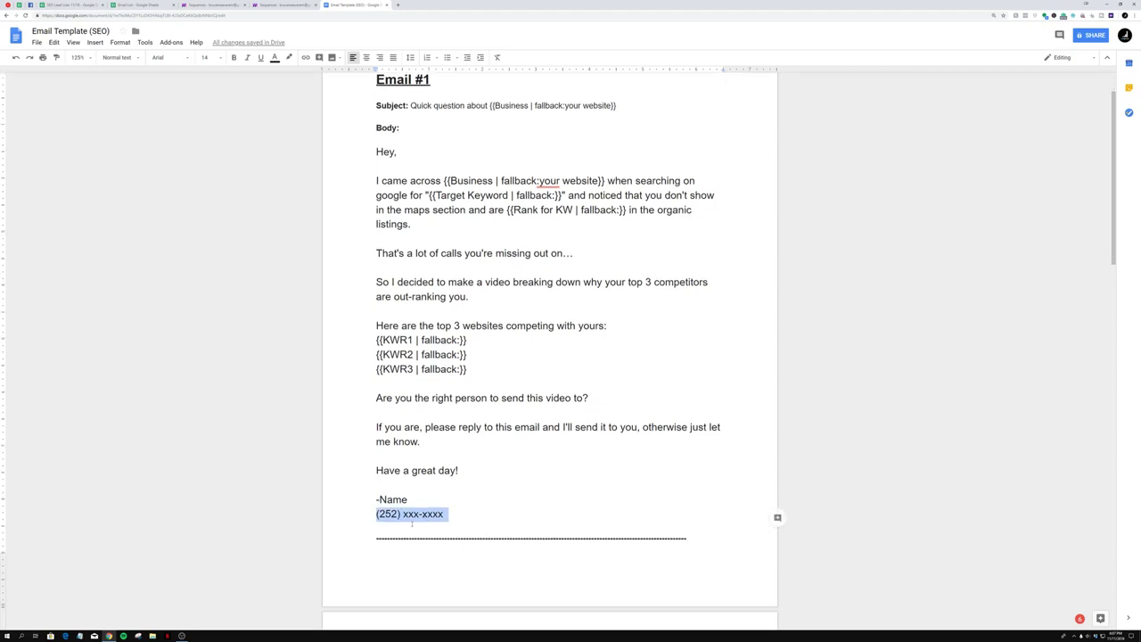
left_click_drag(410, 513, 408, 501)
left_click(407, 501)
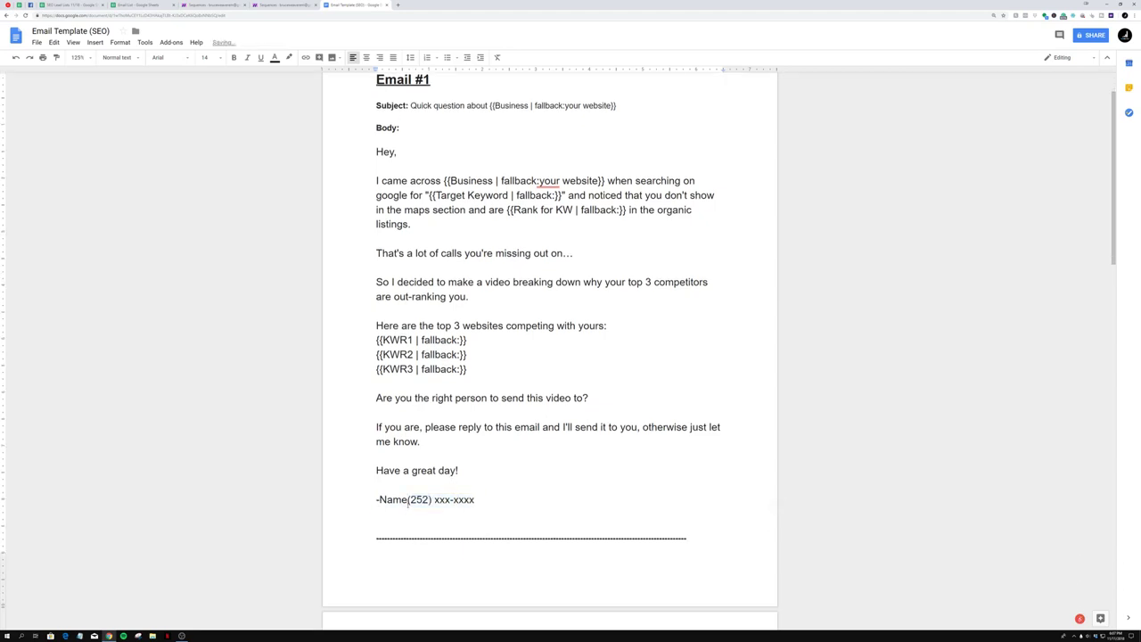
key("Return")
scroll(455, 445, "down", 2)
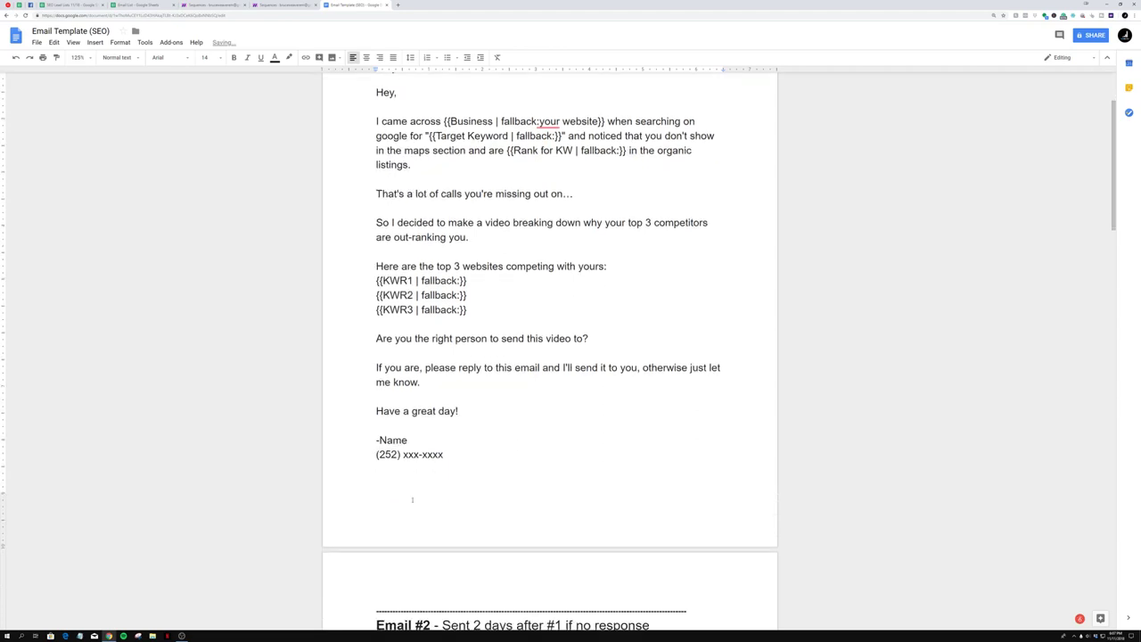
left_click(454, 458)
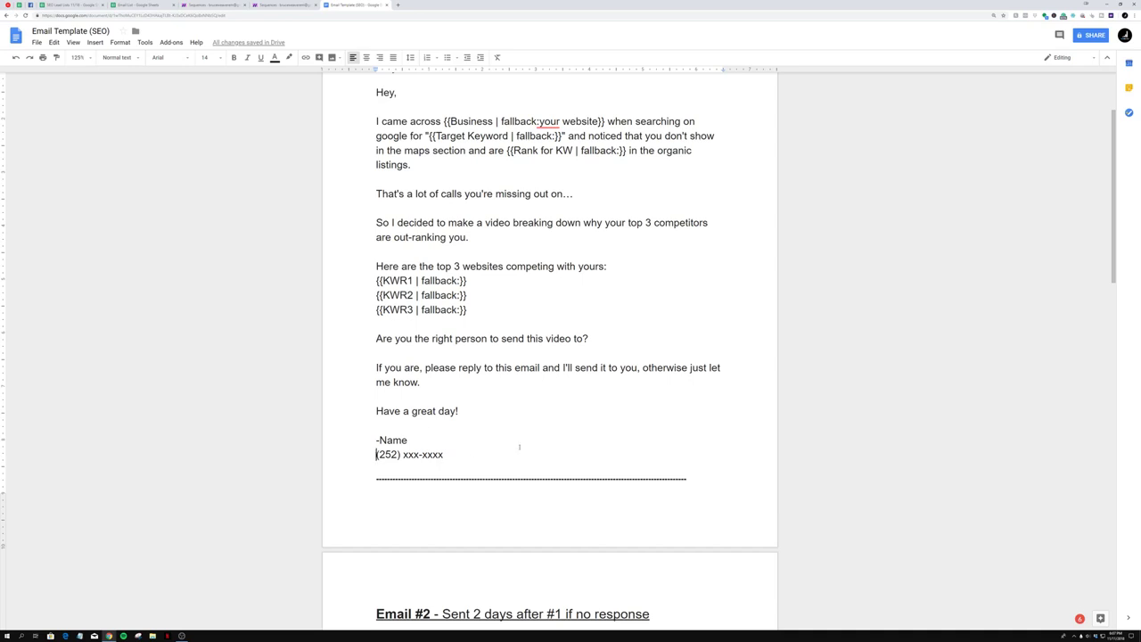
Step: Examine Email #2's heading for its sending delay and the subject line about replying to the first email
scroll(452, 451, "down", 3)
scroll(451, 451, "down", 3)
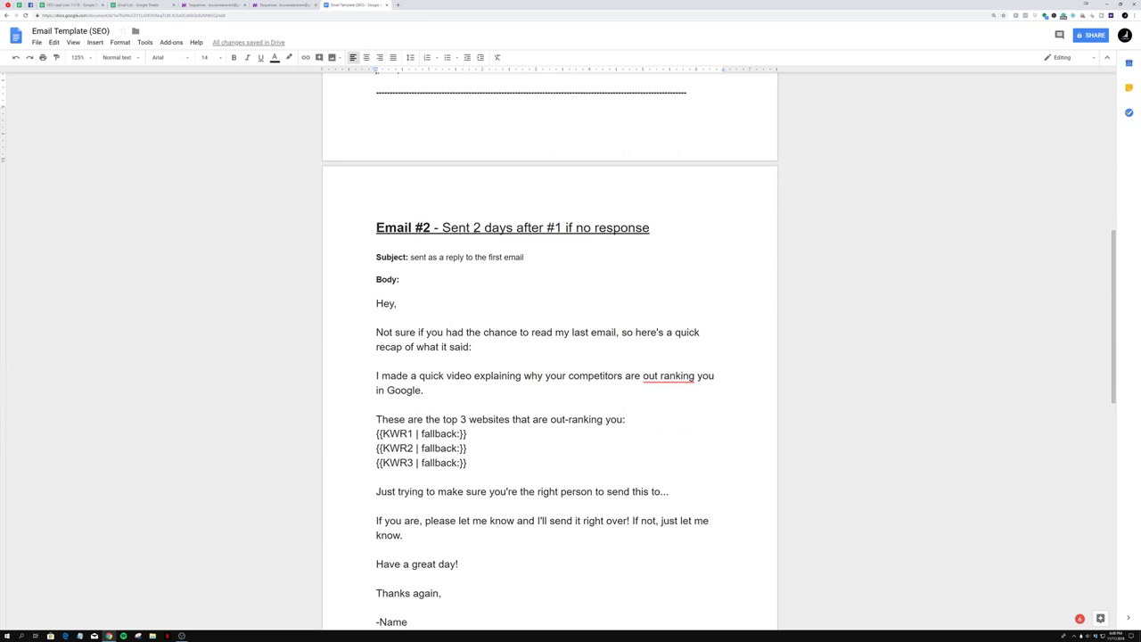
double_click(475, 228)
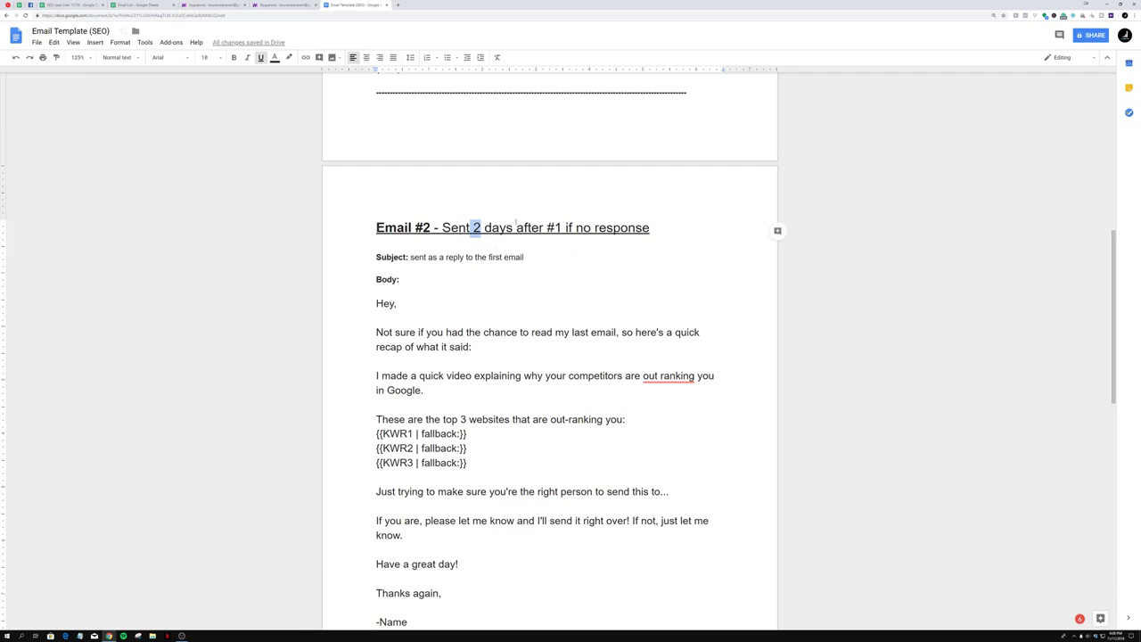
left_click(440, 259)
triple_click(440, 259)
double_click(440, 259)
scroll(520, 277, "up", 2)
scroll(395, 332, "down", 2)
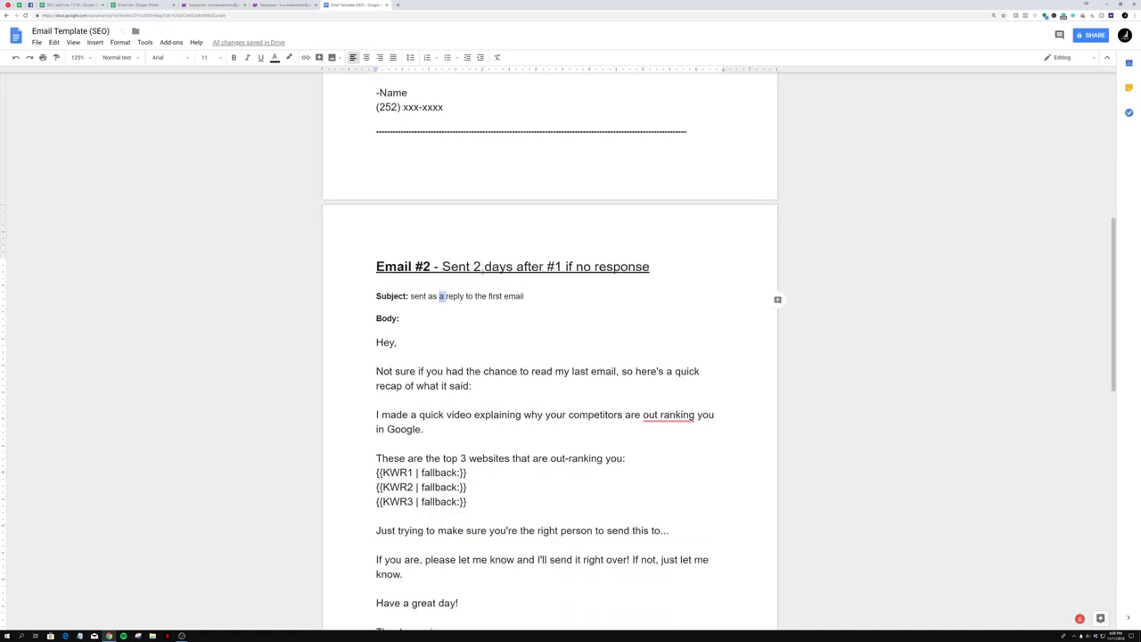
Step: Read Email #2's greeting, its recap of the last email and the sentence about the quick video
triple_click(386, 332)
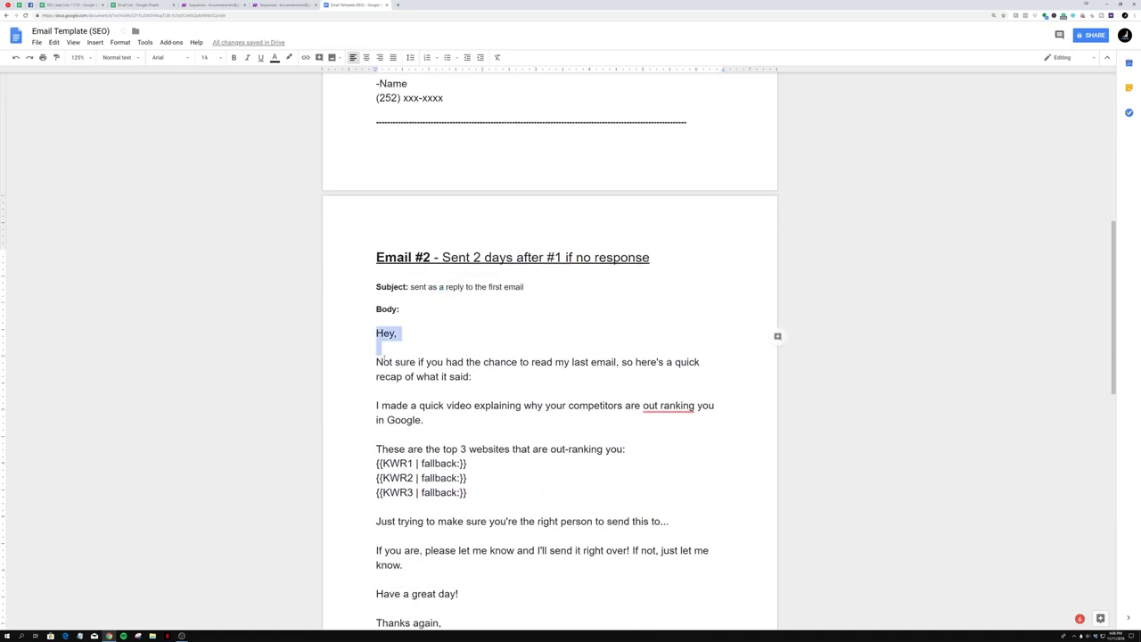
right_click(383, 360)
left_click(527, 336)
triple_click(438, 405)
left_click(516, 404)
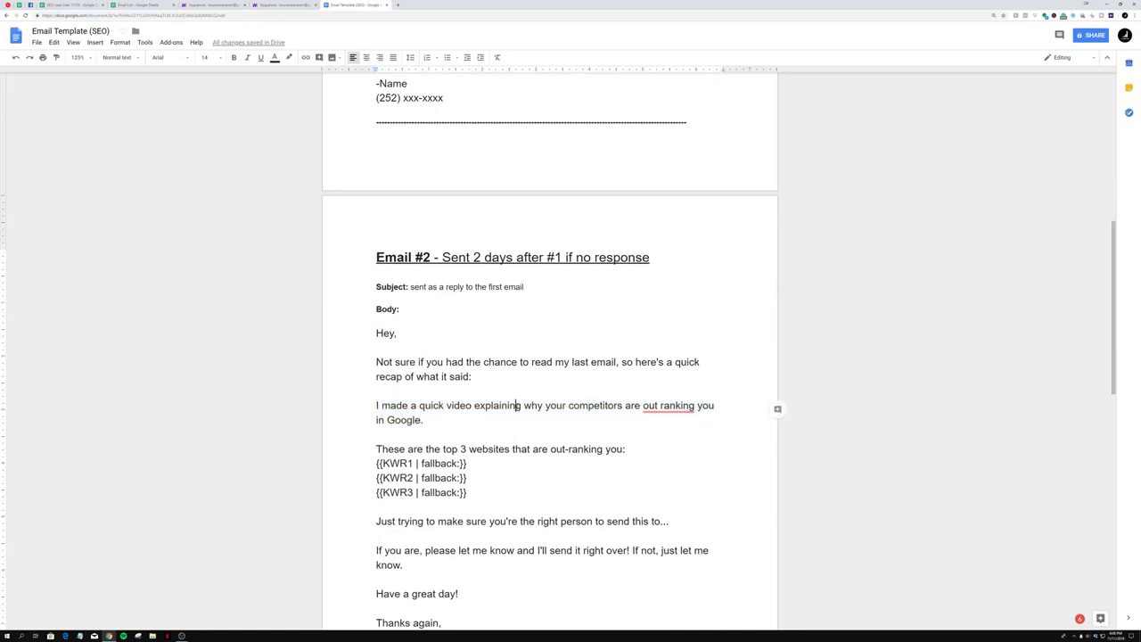
Step: Hyphenate "out ranking" as "out-ranking" in Email #2's sentence about the quick video
left_click(663, 416)
key("Escape")
key("BackSpace")
type("-")
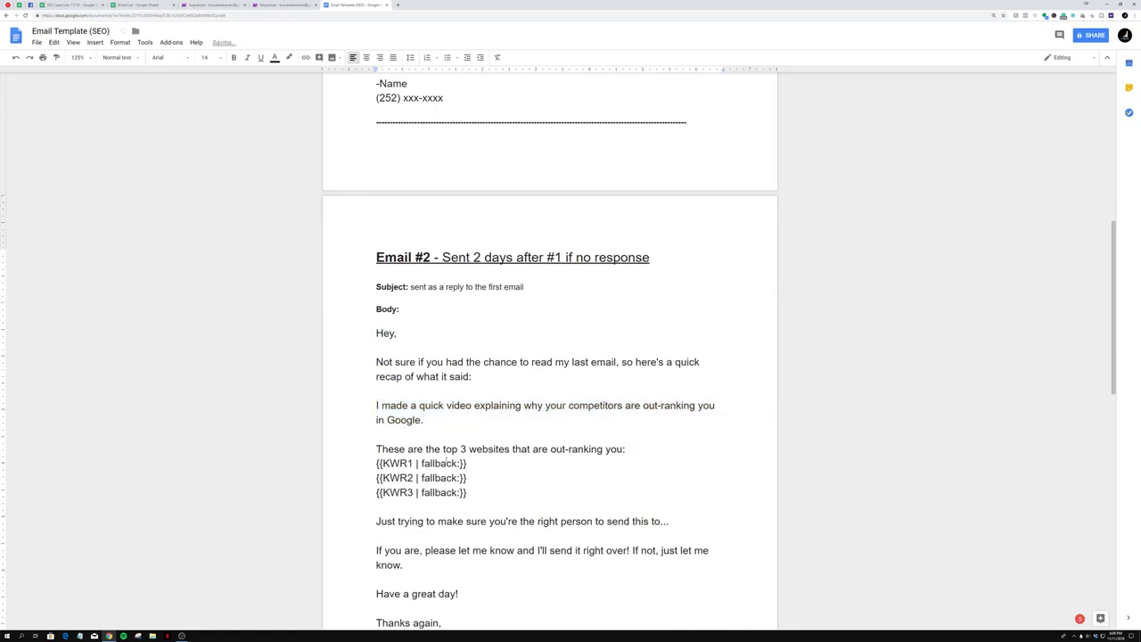
Step: Read Email #2's line on the top 3 out-ranking websites and the line about finding the right person
left_click_drag(425, 449, 624, 451)
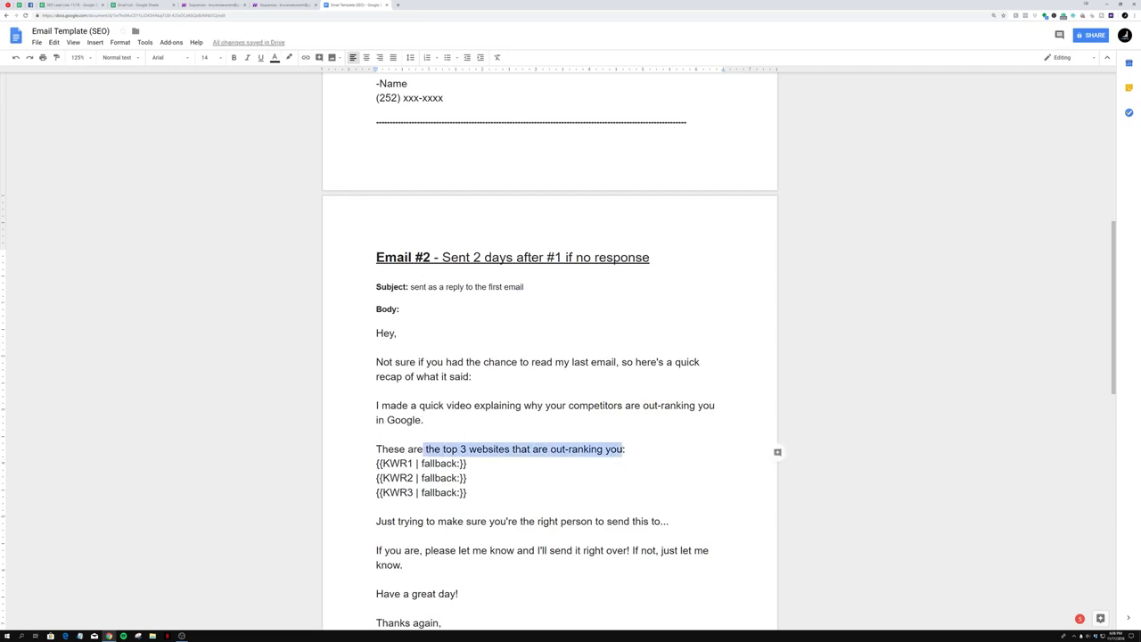
left_click(494, 449)
scroll(411, 514, "down", 1)
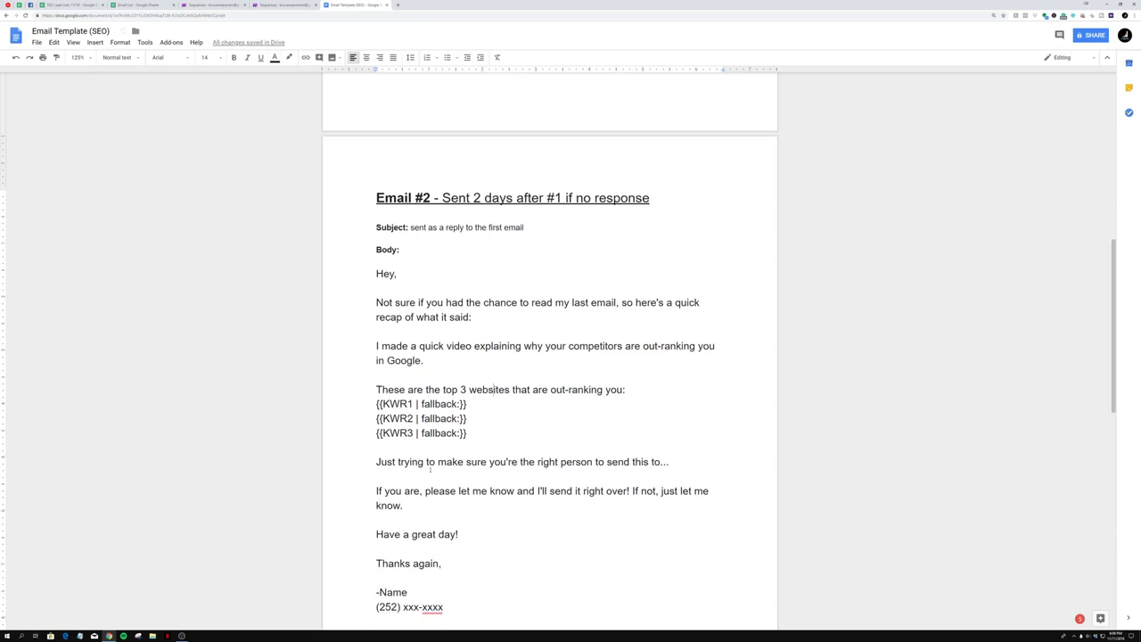
double_click(430, 462)
Step: Read Email #2's closing request to let the sender know, and look at the name placeholder in the sign-off
double_click(428, 492)
triple_click(428, 491)
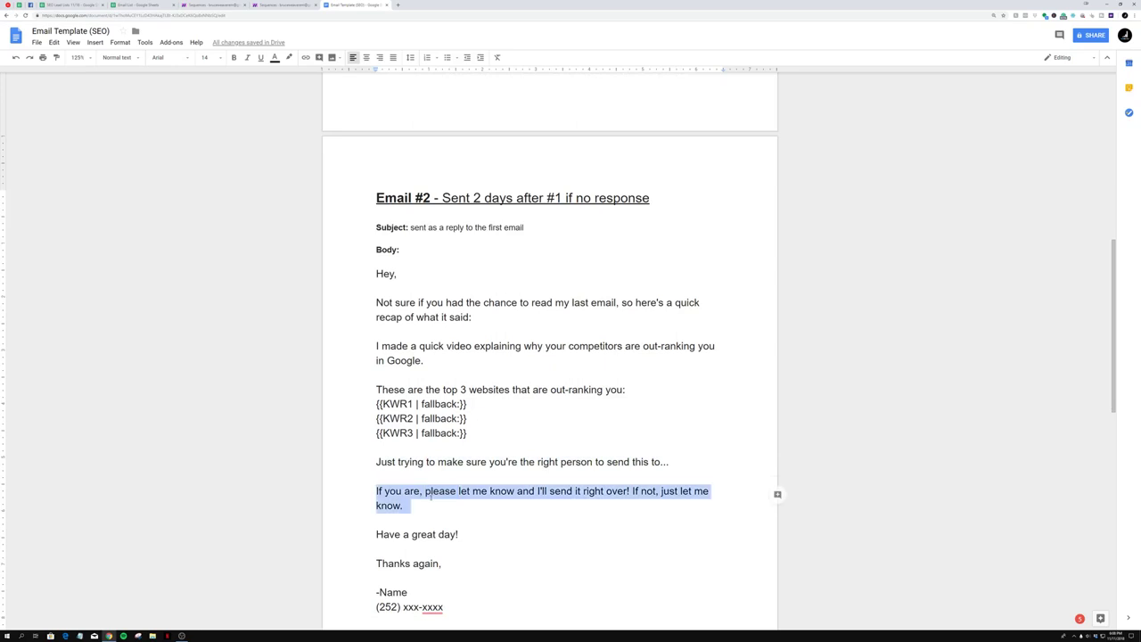
double_click(428, 491)
left_click(776, 507)
triple_click(471, 504)
scroll(436, 500, "down", 1)
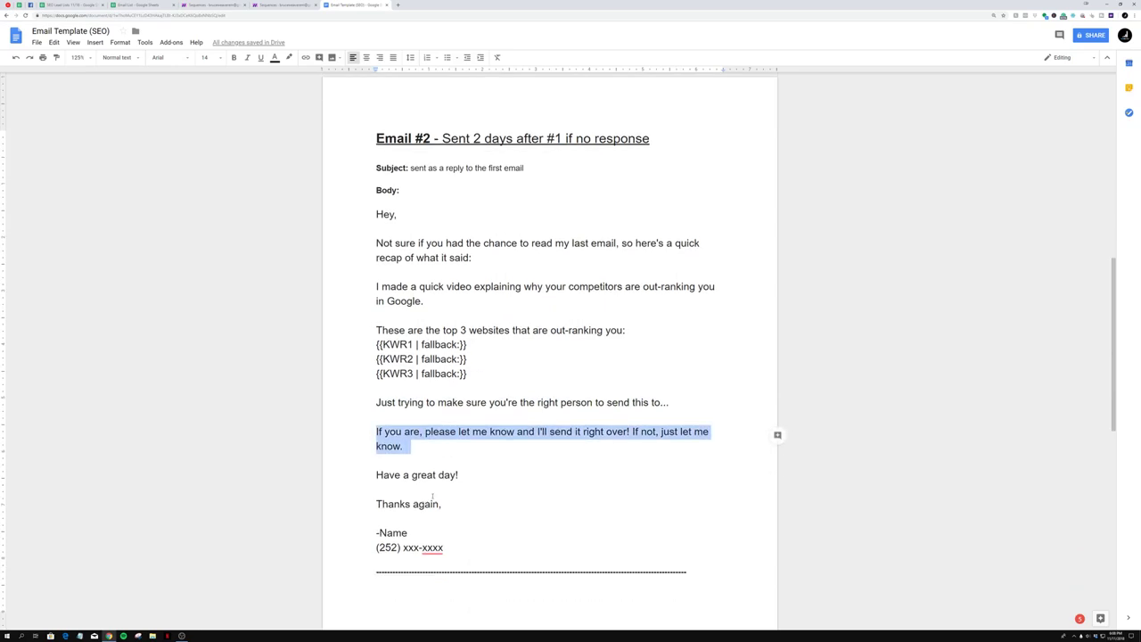
double_click(393, 532)
Step: Read Email #3's opening line about why the KWR3 URL is beating the recipient's website
scroll(474, 442, "down", 6)
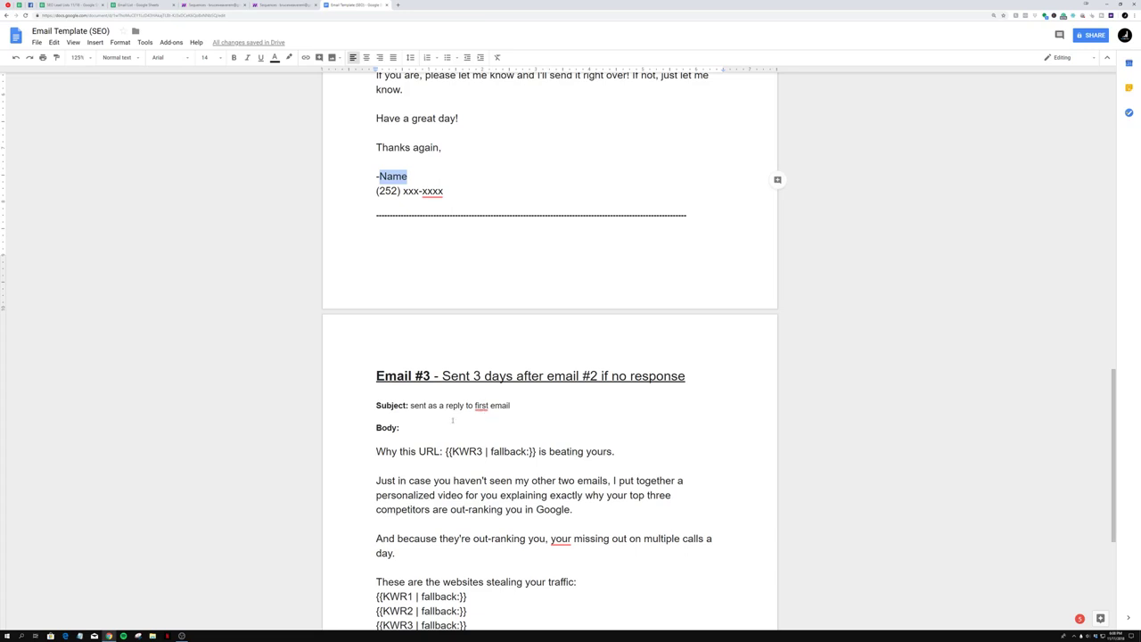
left_click_drag(376, 451, 442, 451)
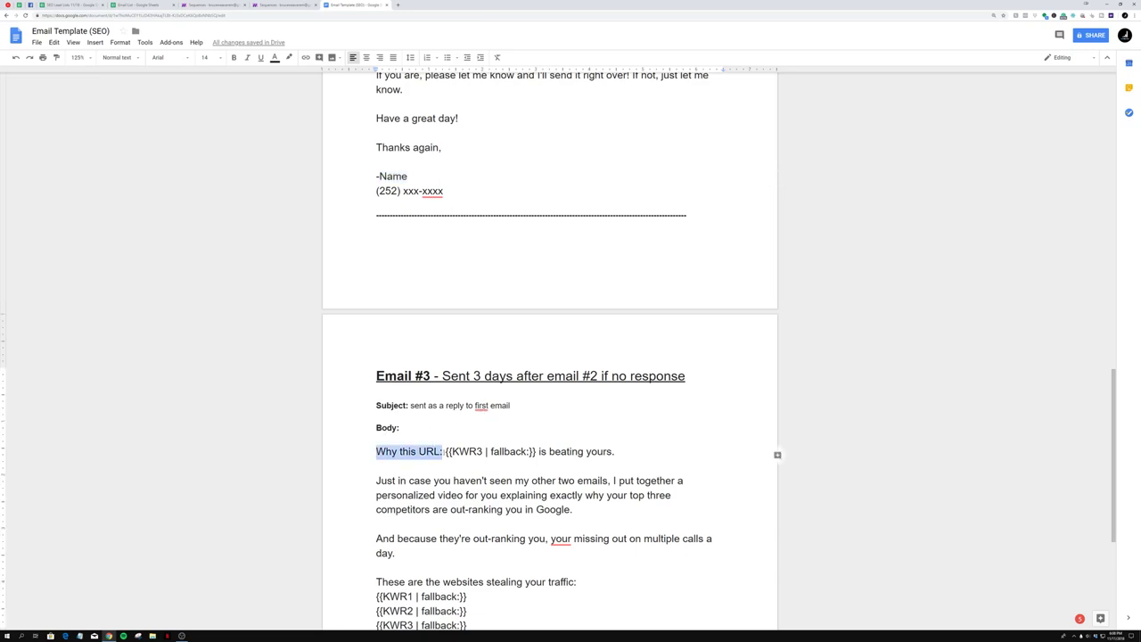
left_click(567, 451)
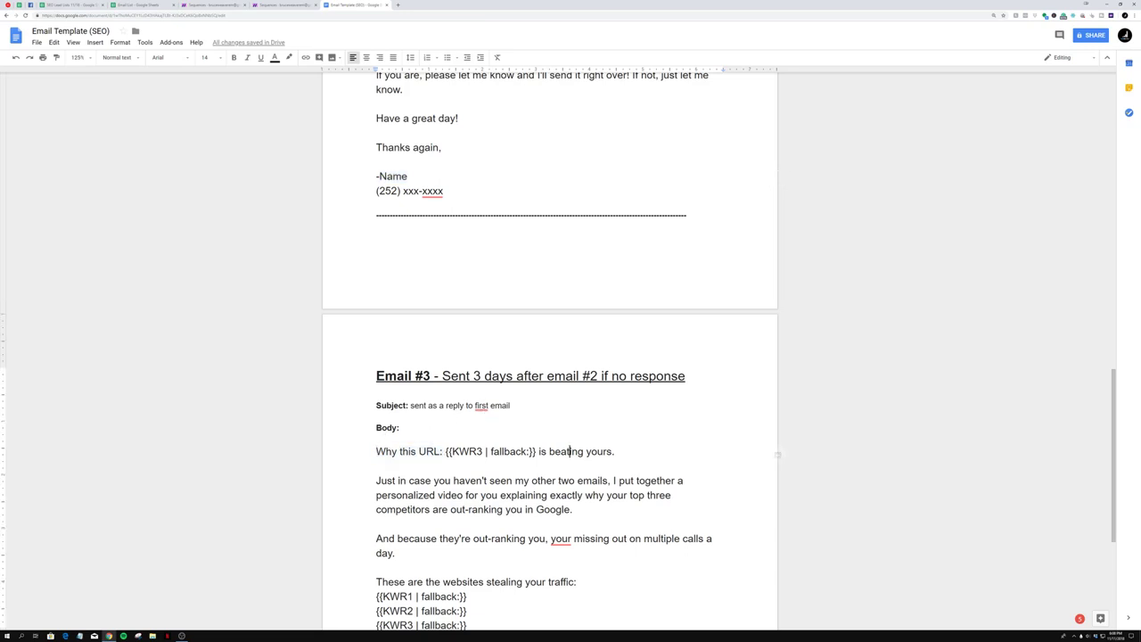
double_click(439, 451)
triple_click(428, 451)
left_click(443, 451)
key("super+Left")
key("shift+alt+Right")
key("shift+alt+Right")
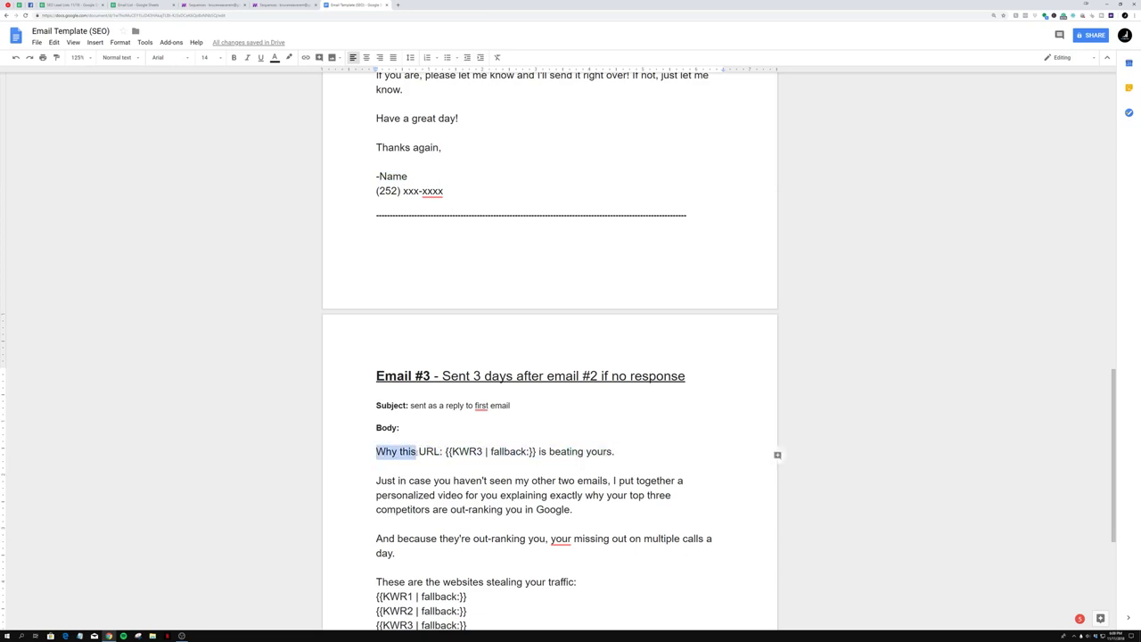
Step: Highlight the KWR3 variable in Email #3's opening line to examine its name and fallback
key("alt+Right")
key("Right")
key("shift+Right")
key("shift+Right")
key("shift+Right")
key("shift+Right")
key("shift+Right")
key("shift+Right")
key("shift+Right")
key("shift+Right")
key("shift+Right")
key("shift+Right")
key("shift+Right")
key("shift+Right")
key("shift+Right")
key("shift+Right")
key("shift+Right")
key("shift+Right")
key("shift+Right")
key("shift+Right")
key("shift+Right")
key("shift+Right")
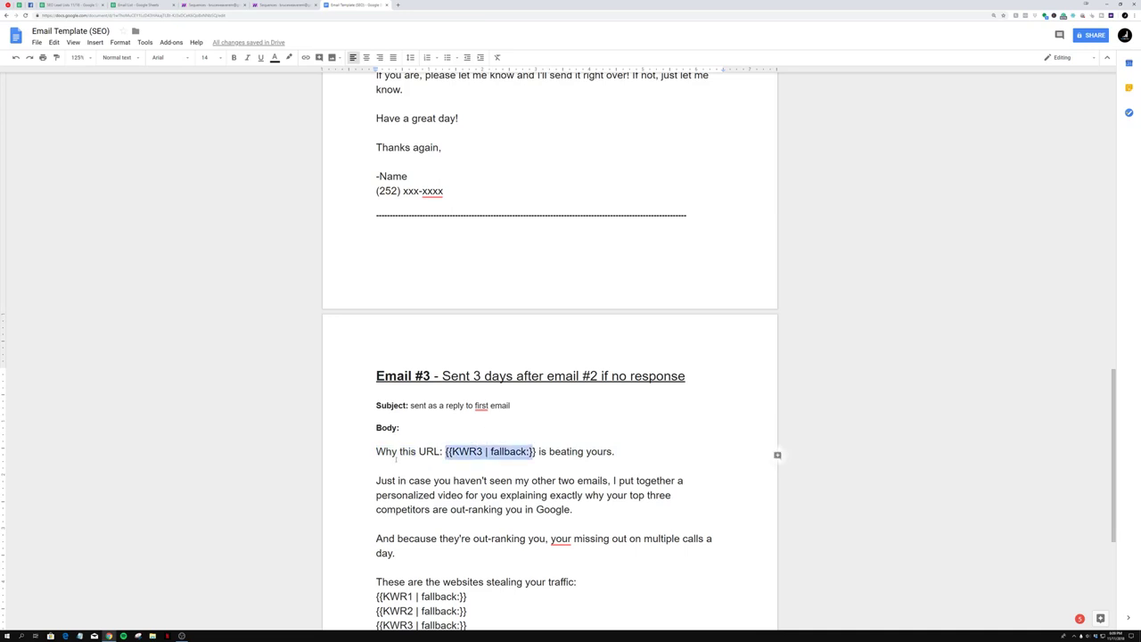
key("Left")
key("Right")
key("Right")
key("shift+alt+Right")
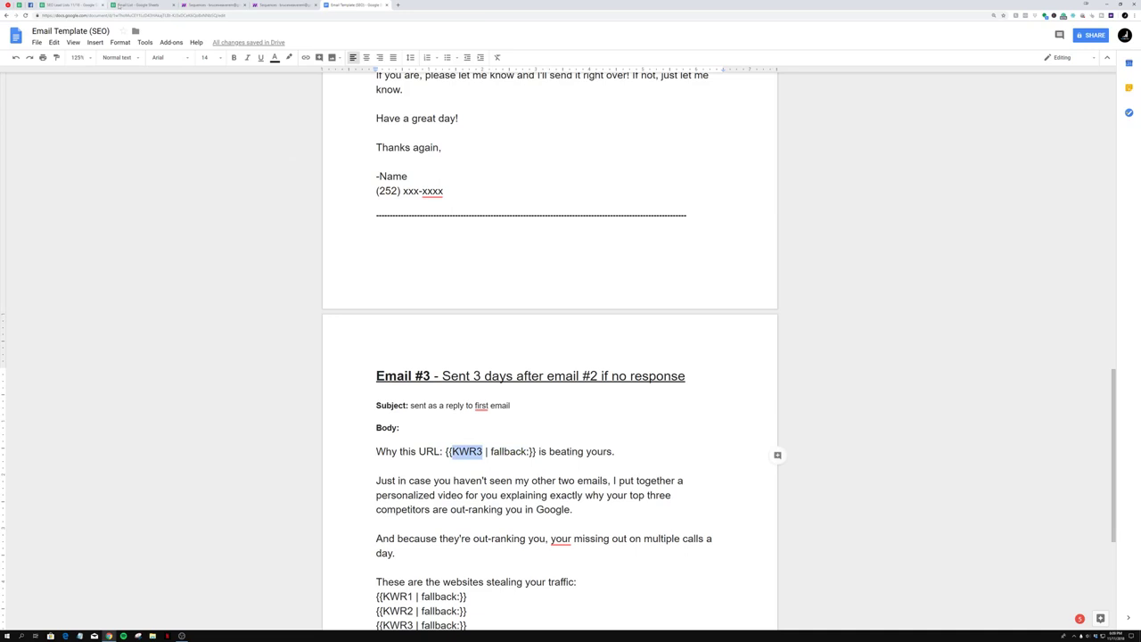
Step: Compare Email #3's KWR3 variable with the KW Rank 3 column in the Email List spreadsheet
key("super+2")
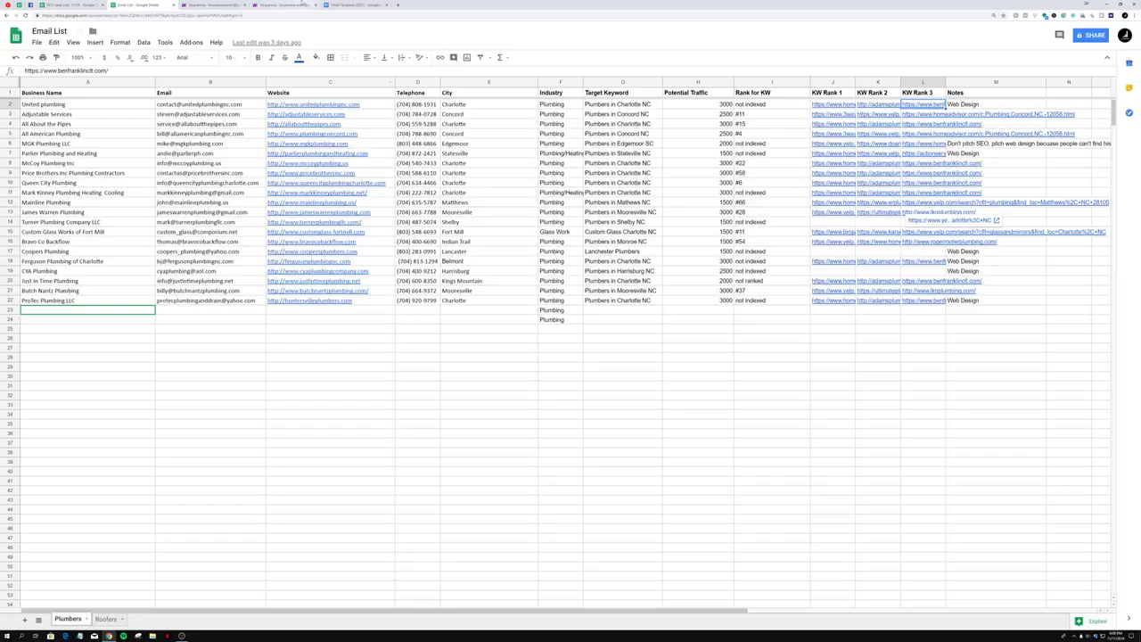
left_click(287, 4)
left_click(343, 5)
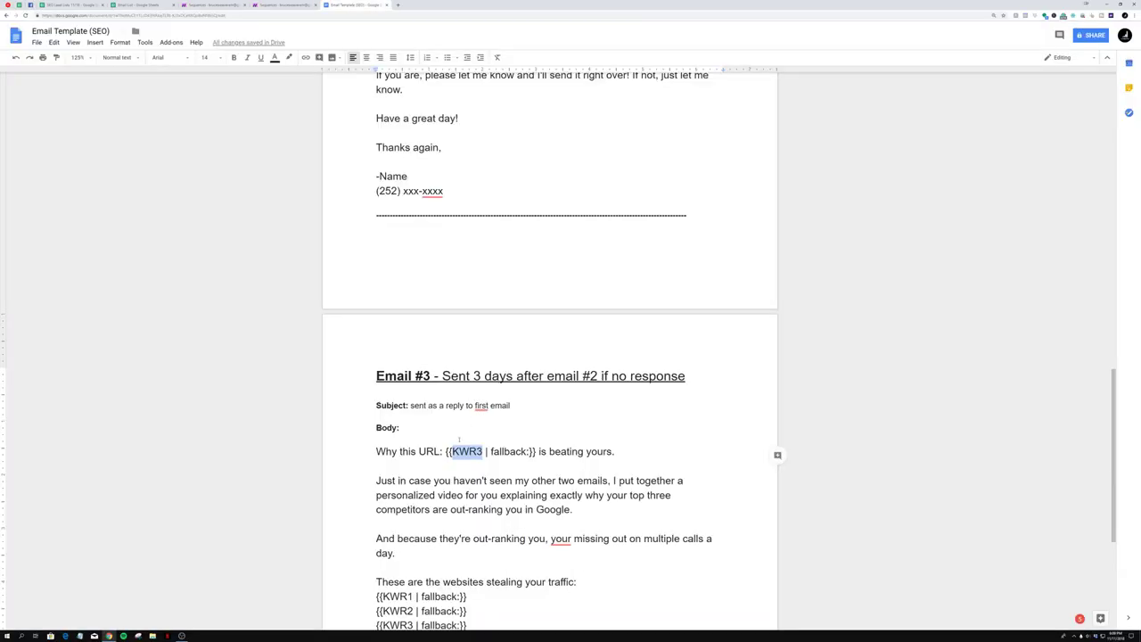
left_click_drag(445, 451, 537, 451)
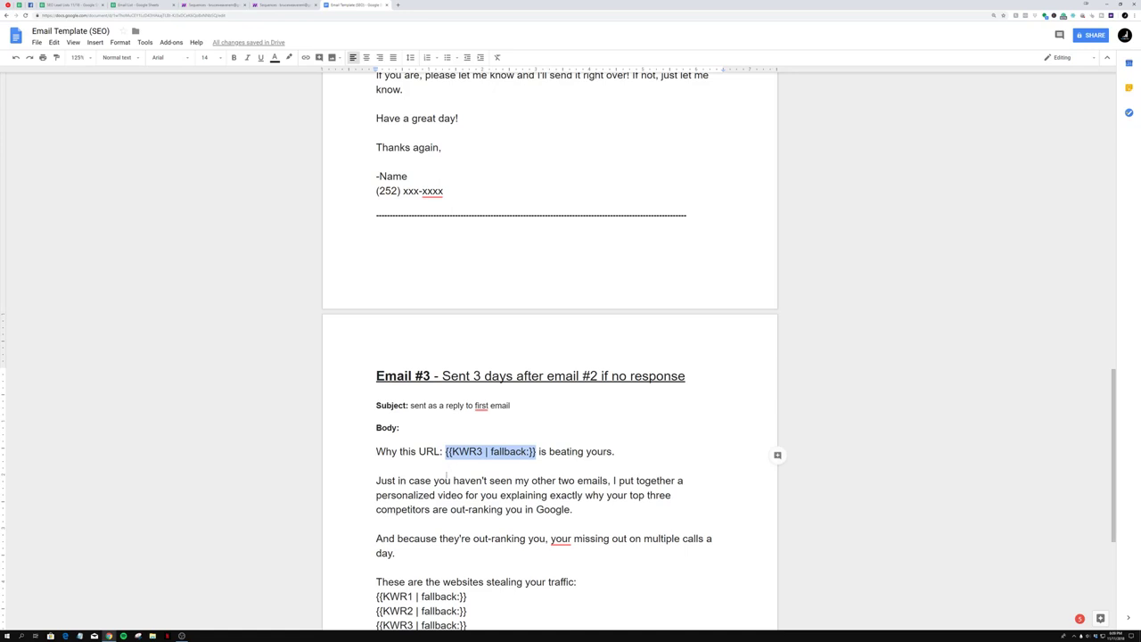
Step: Read Email #3's paragraph about the personalized video explaining why the top three competitors are out-ranking the recipient
left_click_drag(411, 481, 602, 495)
triple_click(564, 495)
double_click(564, 496)
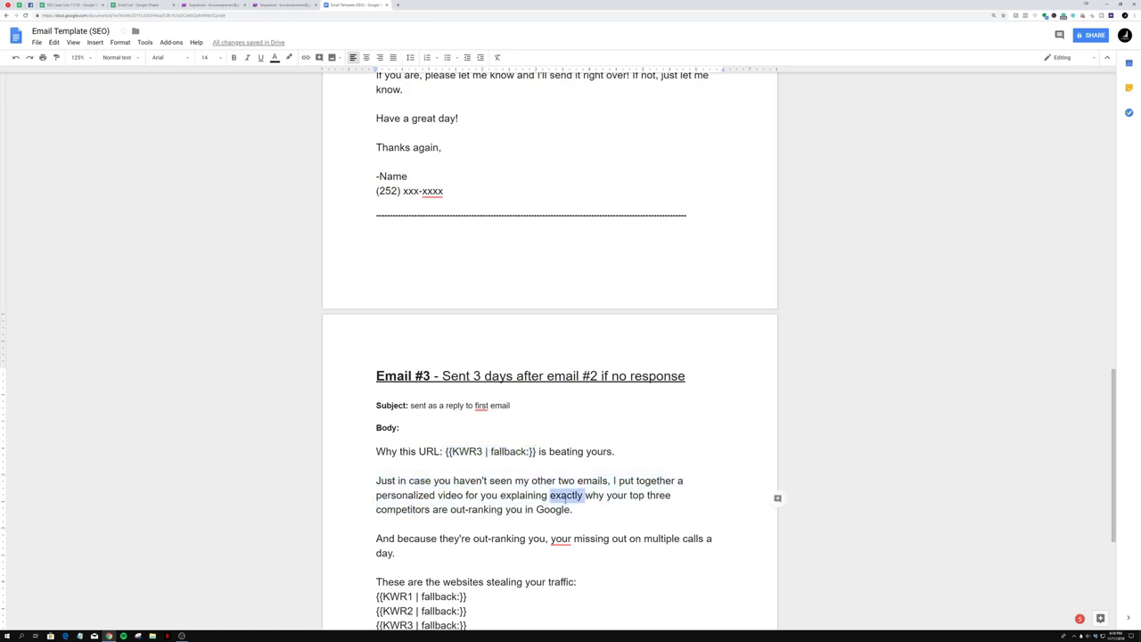
left_click(564, 496)
Step: Correct "your" to "you're" in Email #3's sentence about missing out on multiple calls a day
double_click(454, 539)
triple_click(454, 539)
left_click(572, 538)
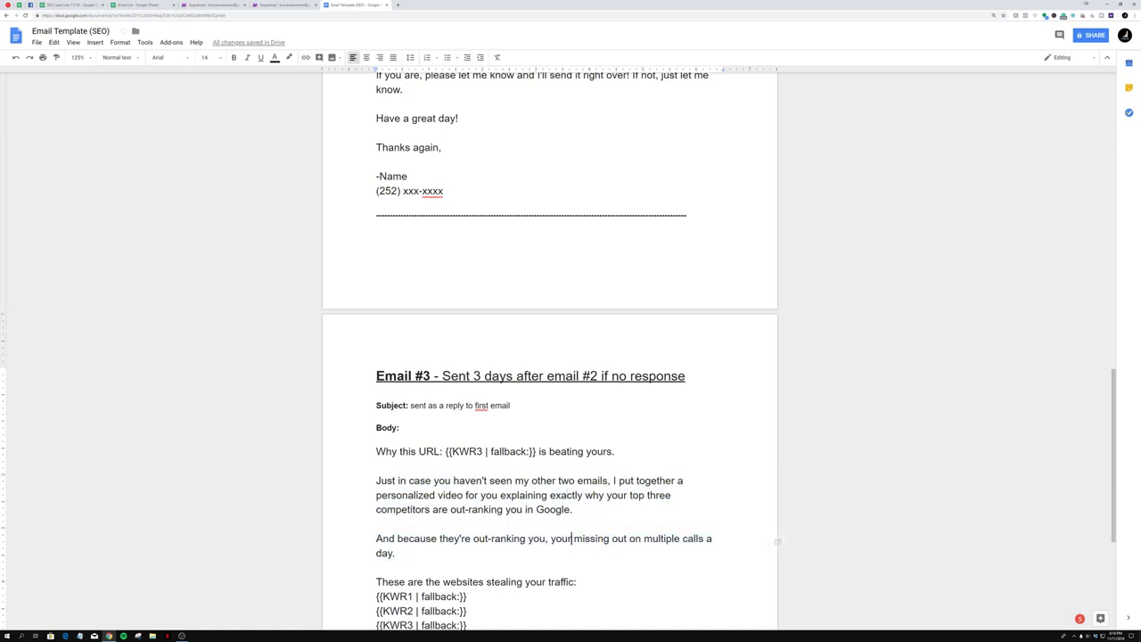
key("BackSpace")
type("'re")
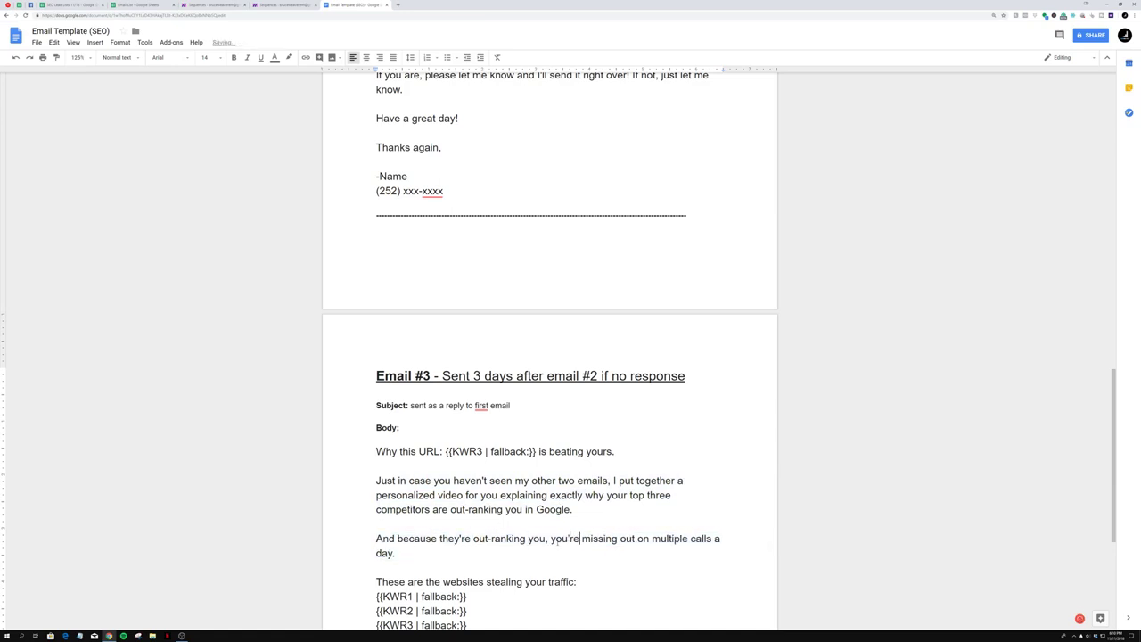
triple_click(553, 548)
double_click(554, 548)
Step: Examine Email #3's list of websites stealing traffic, with the KWR1, KWR2 and KWR3 variables
scroll(410, 568, "down", 2)
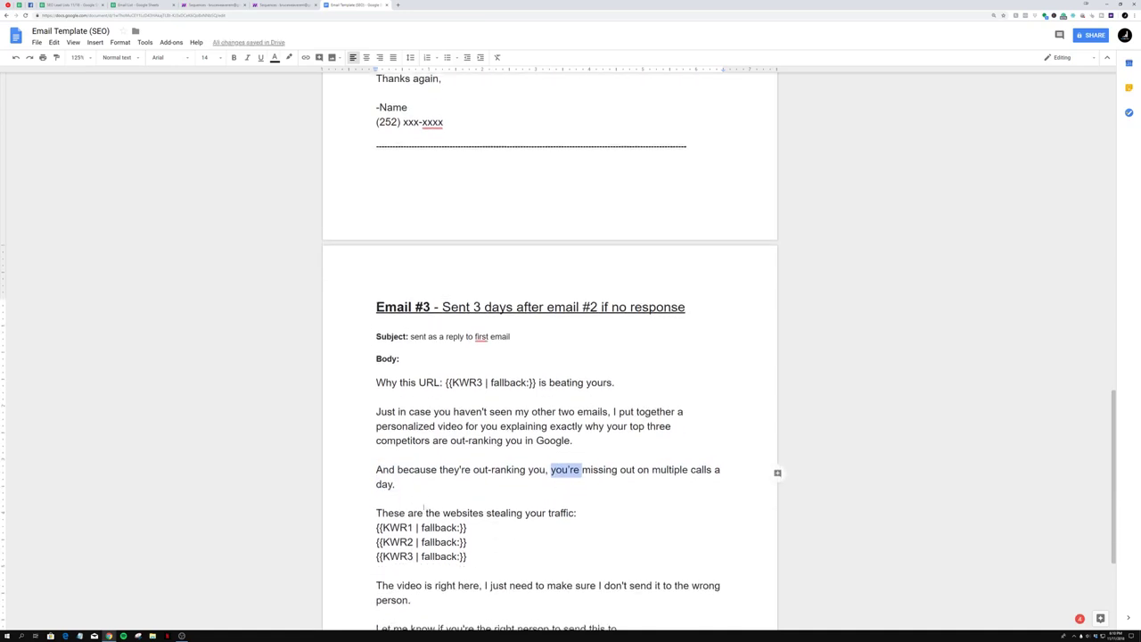
triple_click(416, 522)
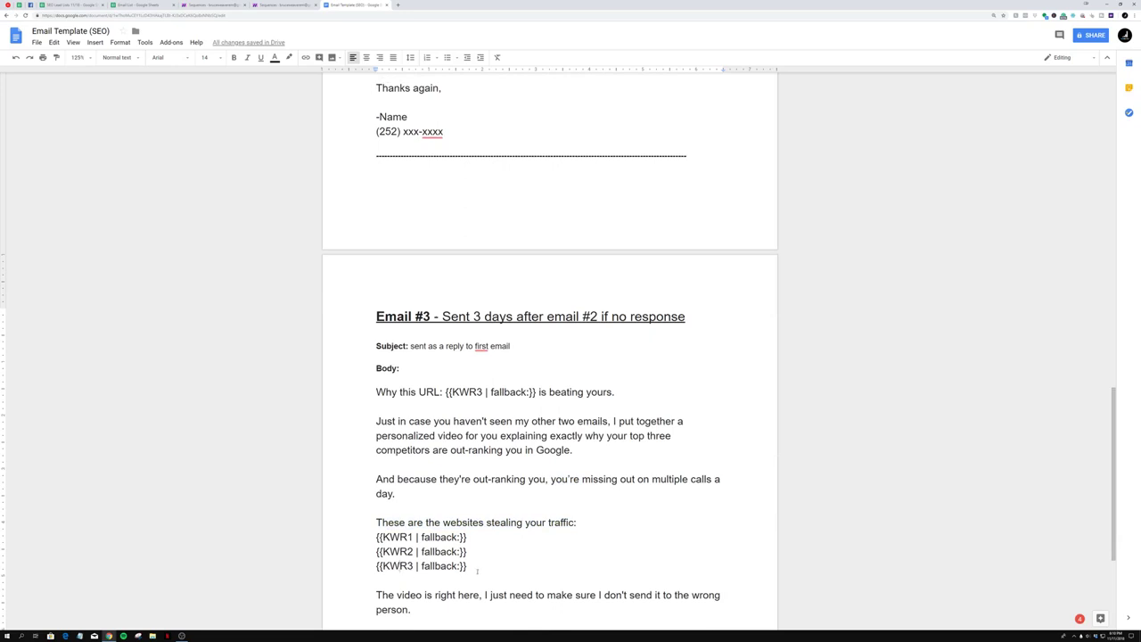
left_click(414, 536)
double_click(397, 565)
scroll(516, 539, "down", 3)
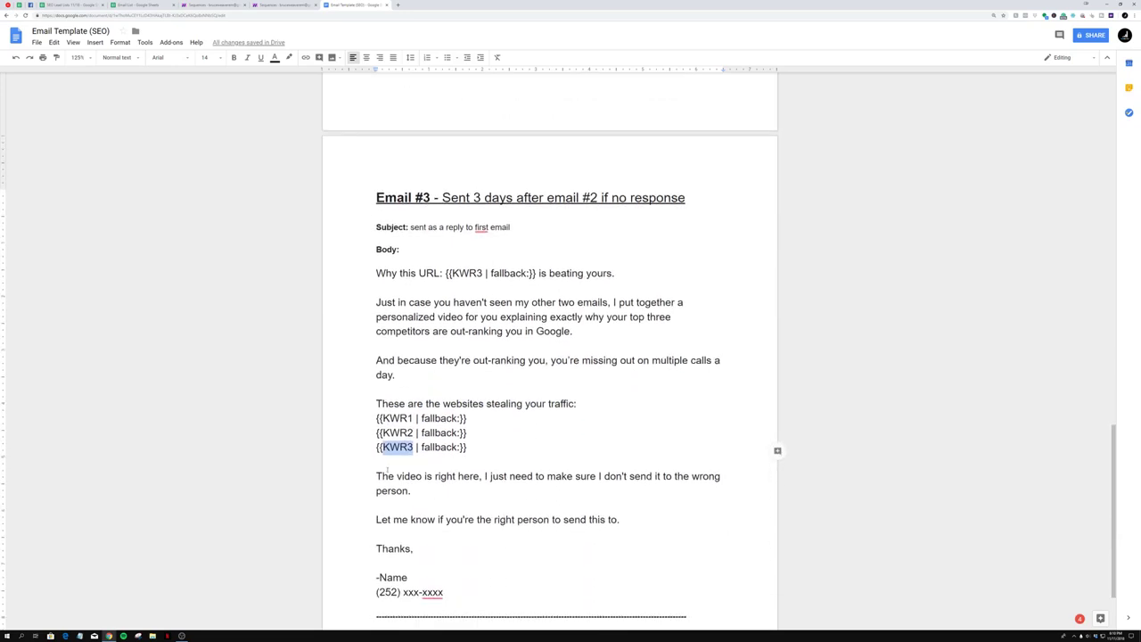
Step: Read Email #3's closing lines about sending the video to the right person, and return to Email #1
left_click_drag(377, 476, 460, 486)
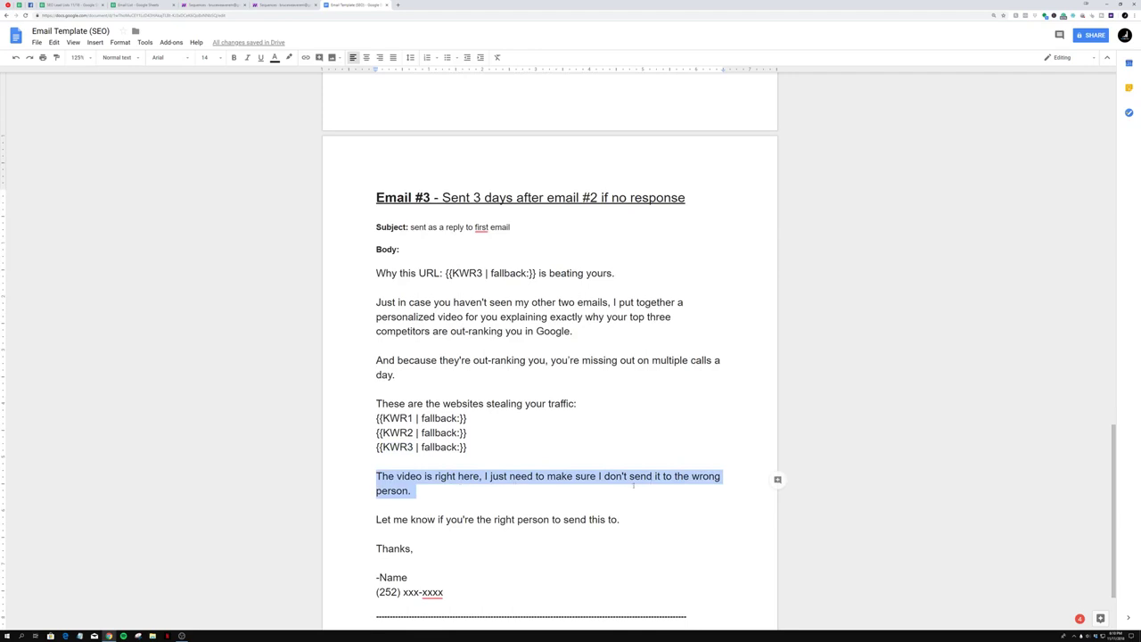
triple_click(450, 521)
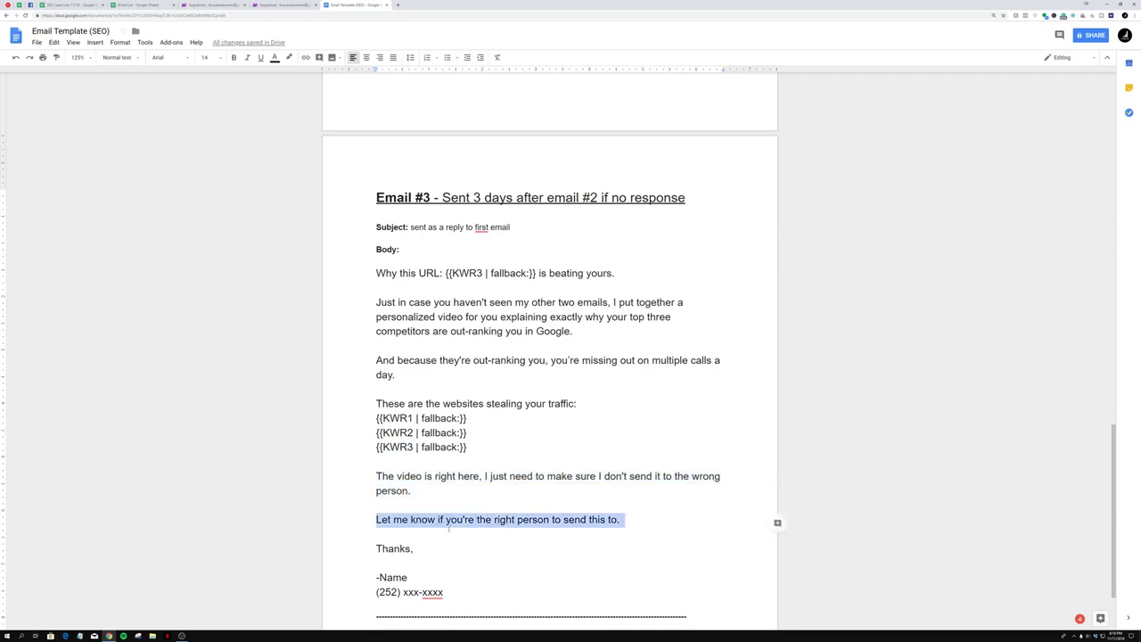
left_click(425, 547)
scroll(385, 567, "down", 2)
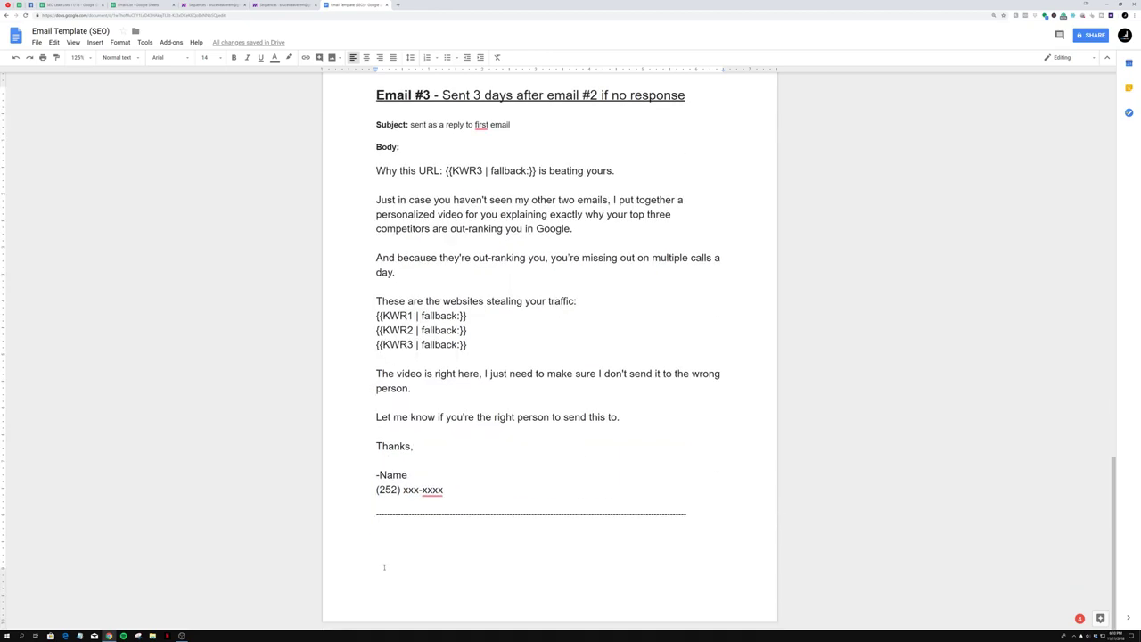
scroll(479, 507, "up", 15)
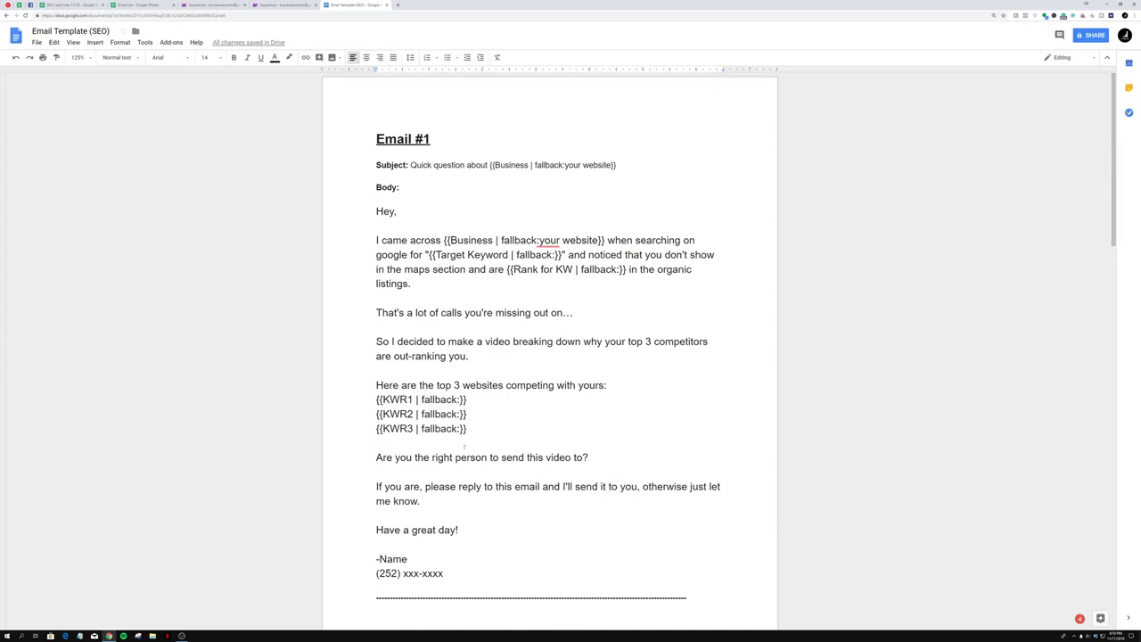
scroll(449, 438, "down", 1)
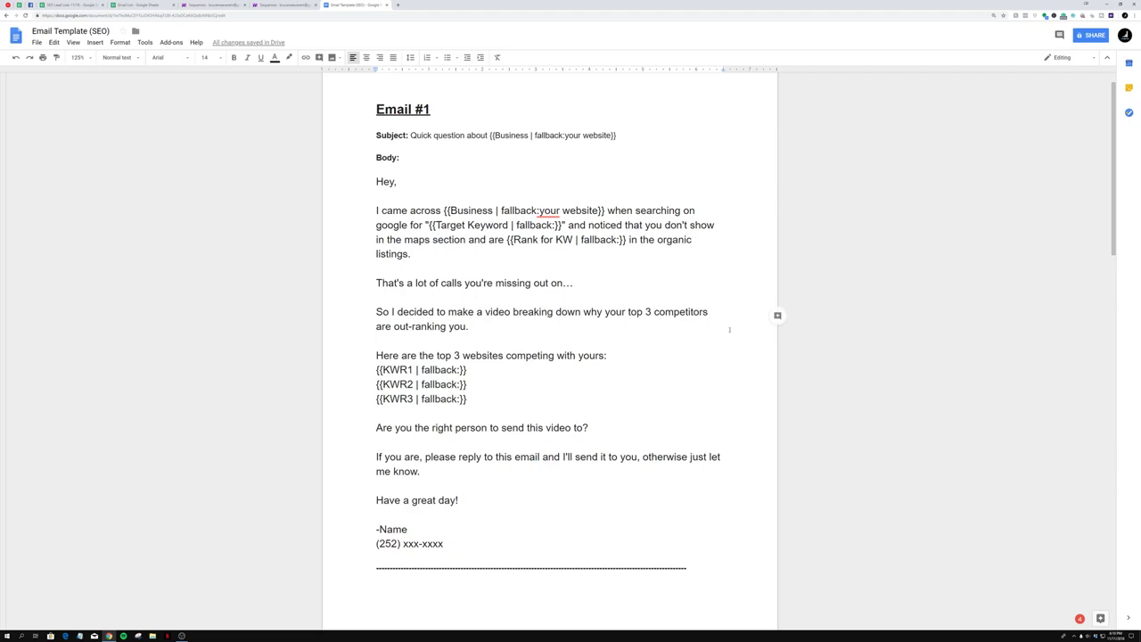
Step: Switch to Mixmax and start a new sequence
left_click(194, 5)
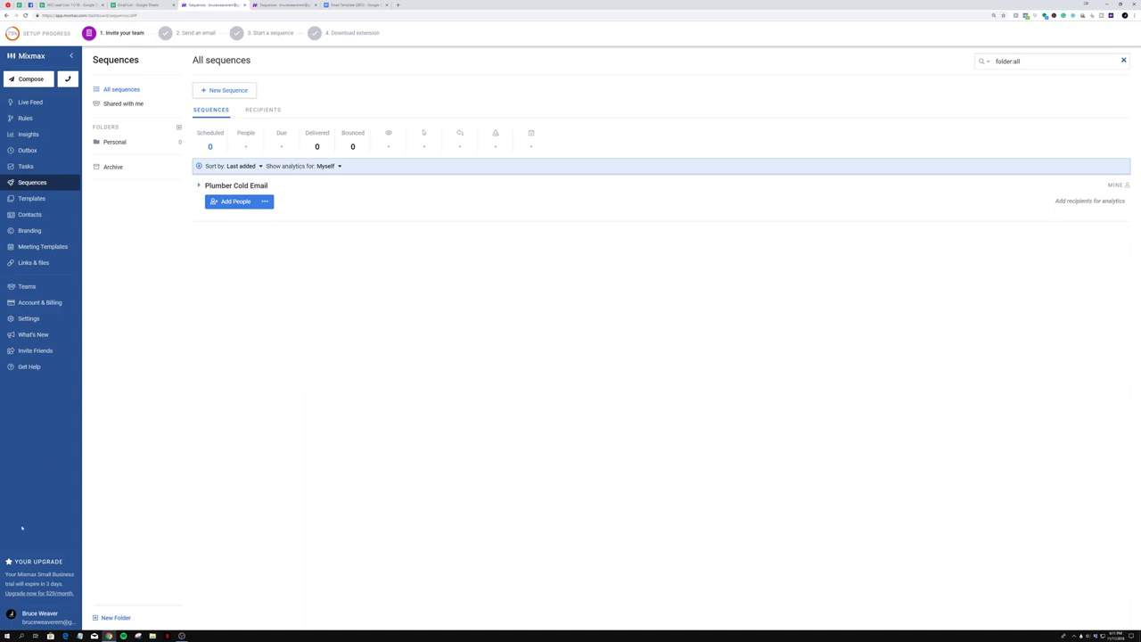
left_click(229, 96)
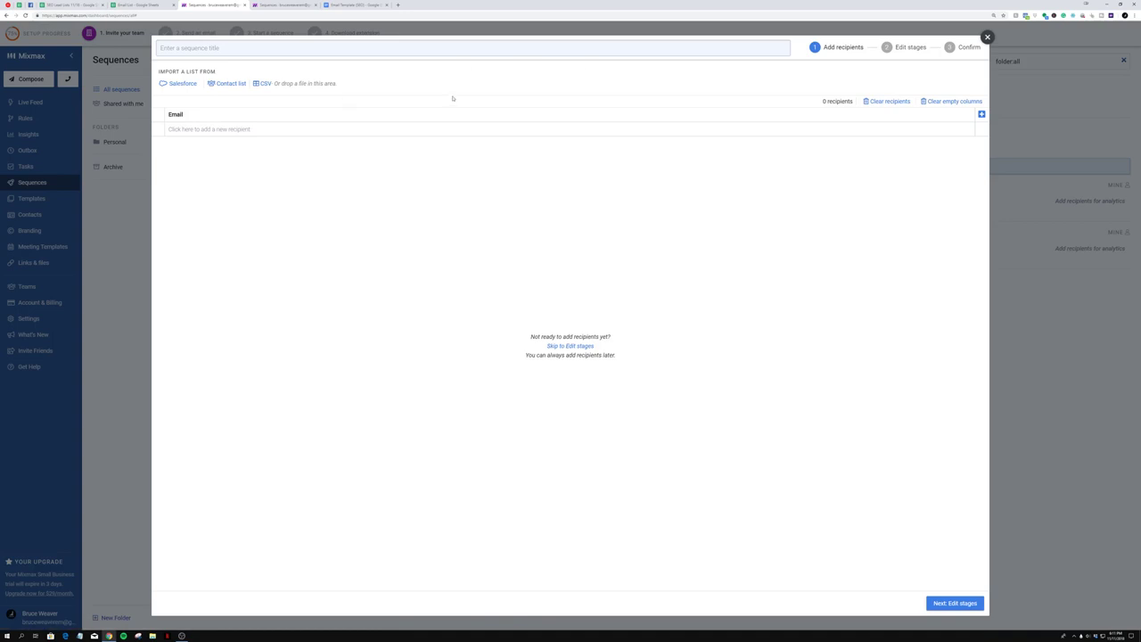
Step: In the Email List spreadsheet, find the option to download the Plumbers sheet as comma-separated values (.csv)
left_click(131, 4)
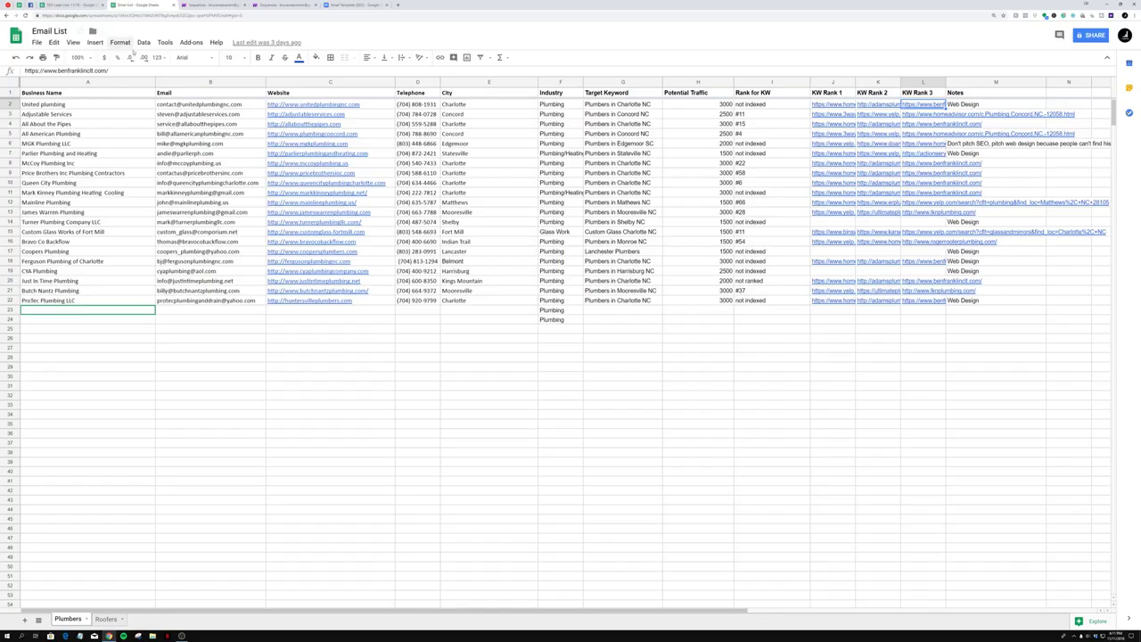
left_click(72, 4)
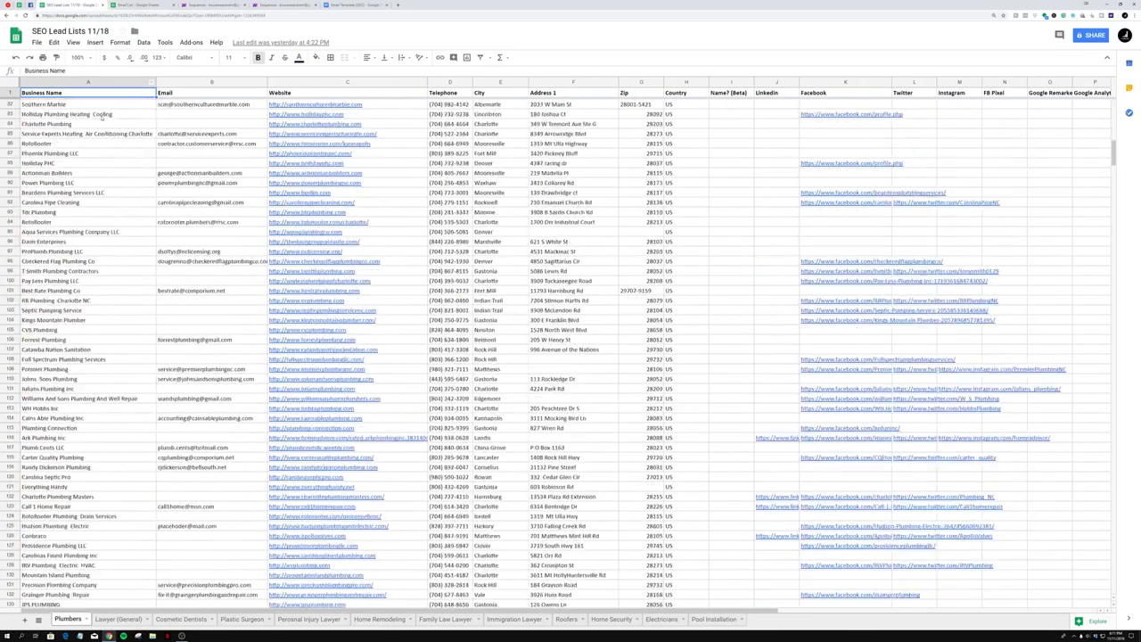
key("ctrl+Tab")
left_click(118, 107)
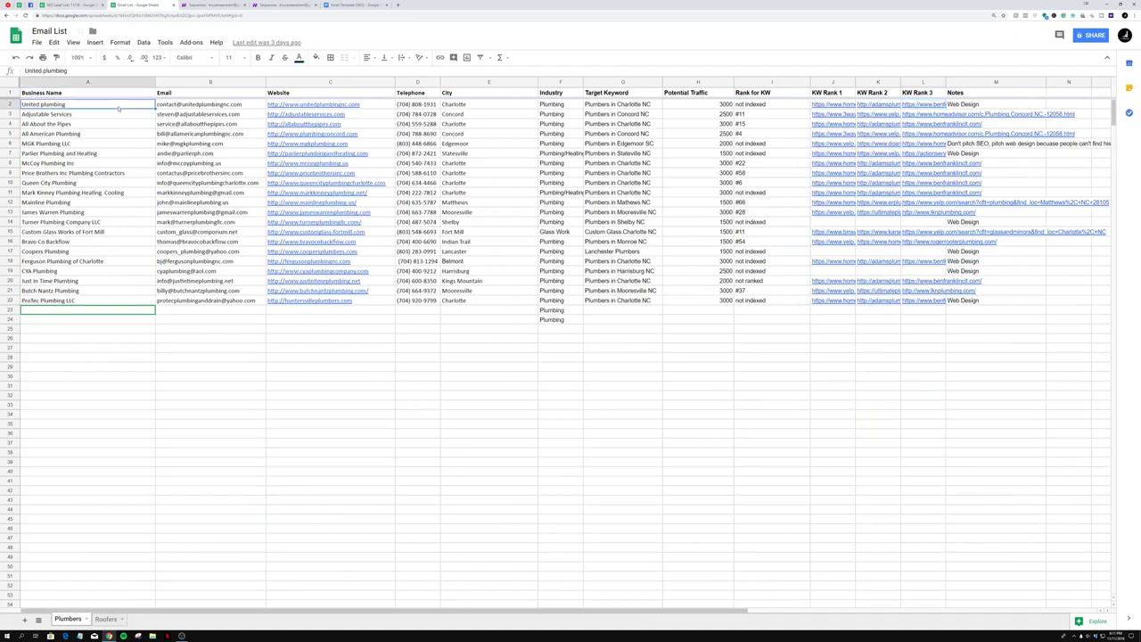
left_click(37, 42)
mouse_move(76, 136)
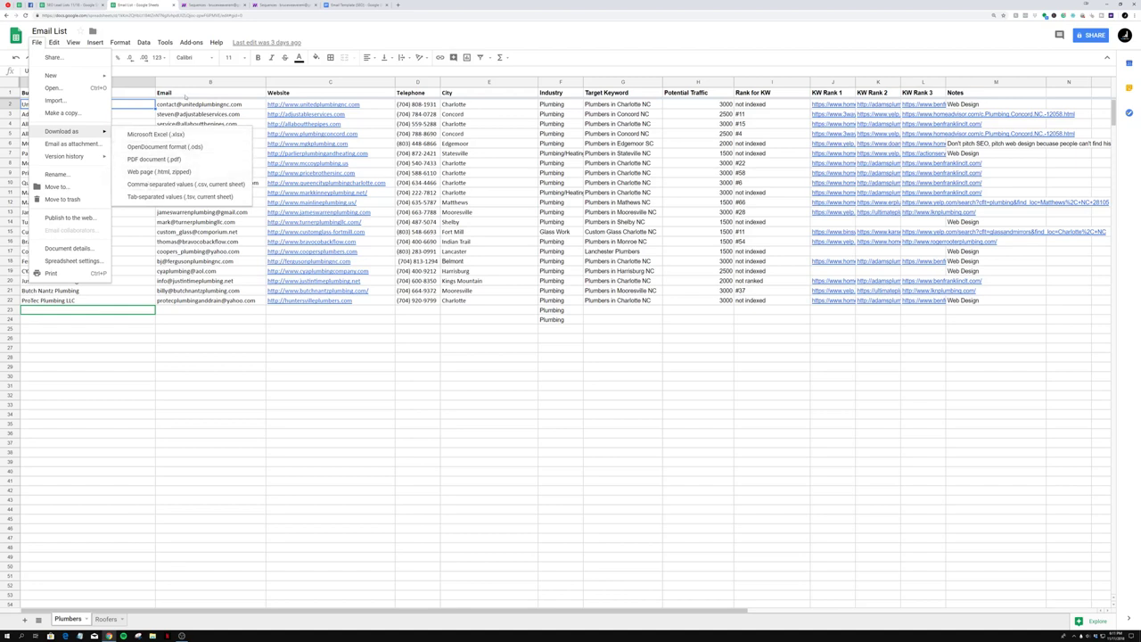
left_click(178, 185)
key("alt+o")
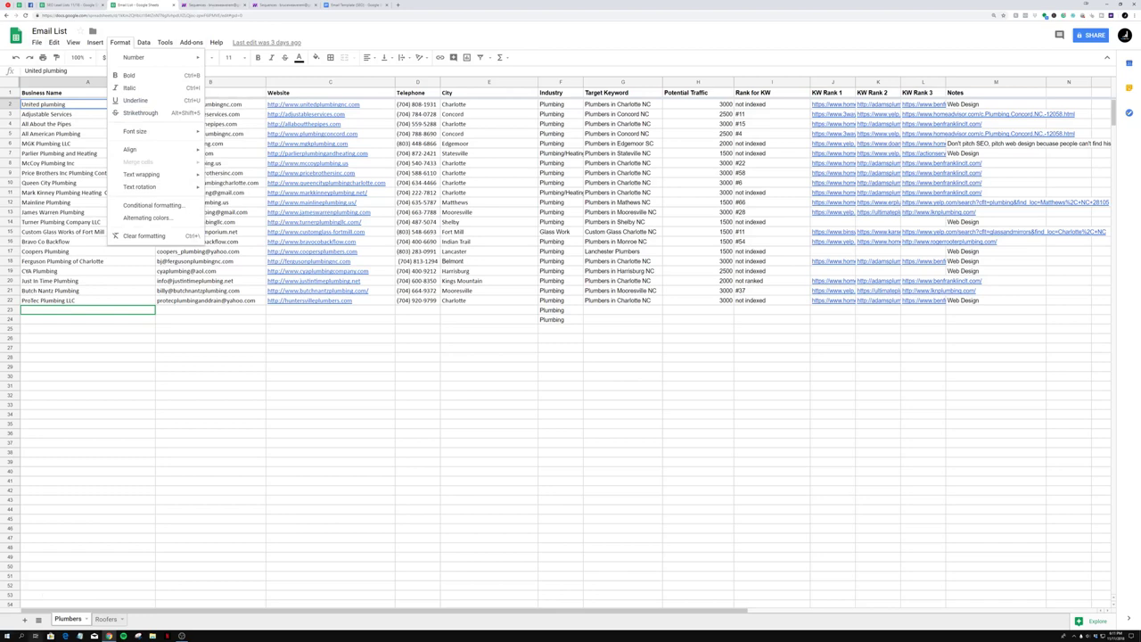
key("Right")
key("Right")
key("Right")
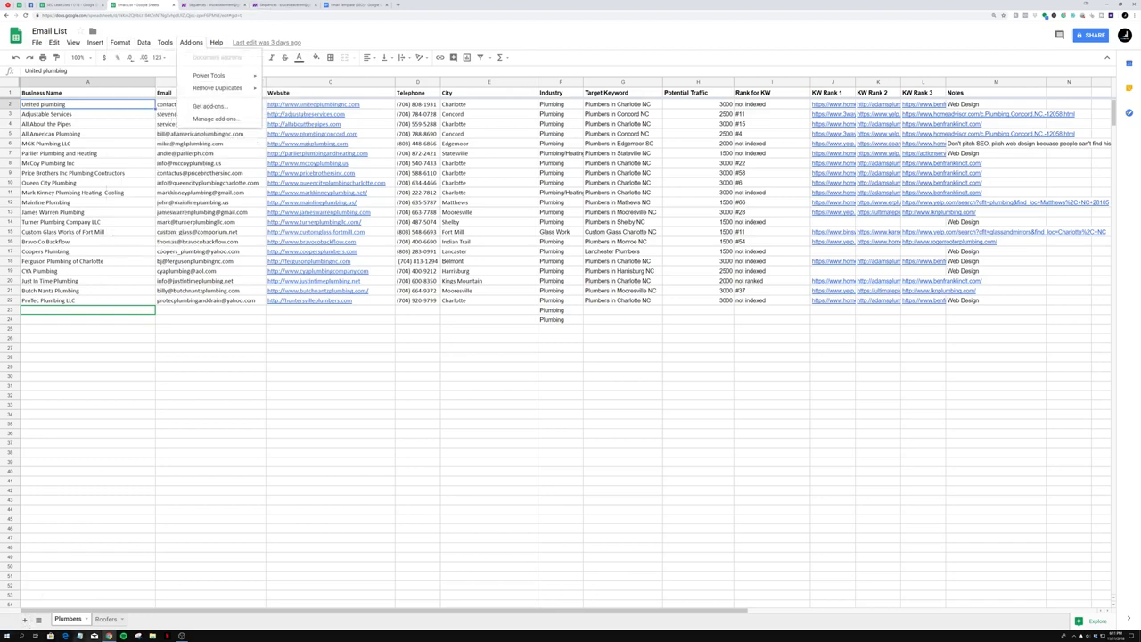
left_click(212, 5)
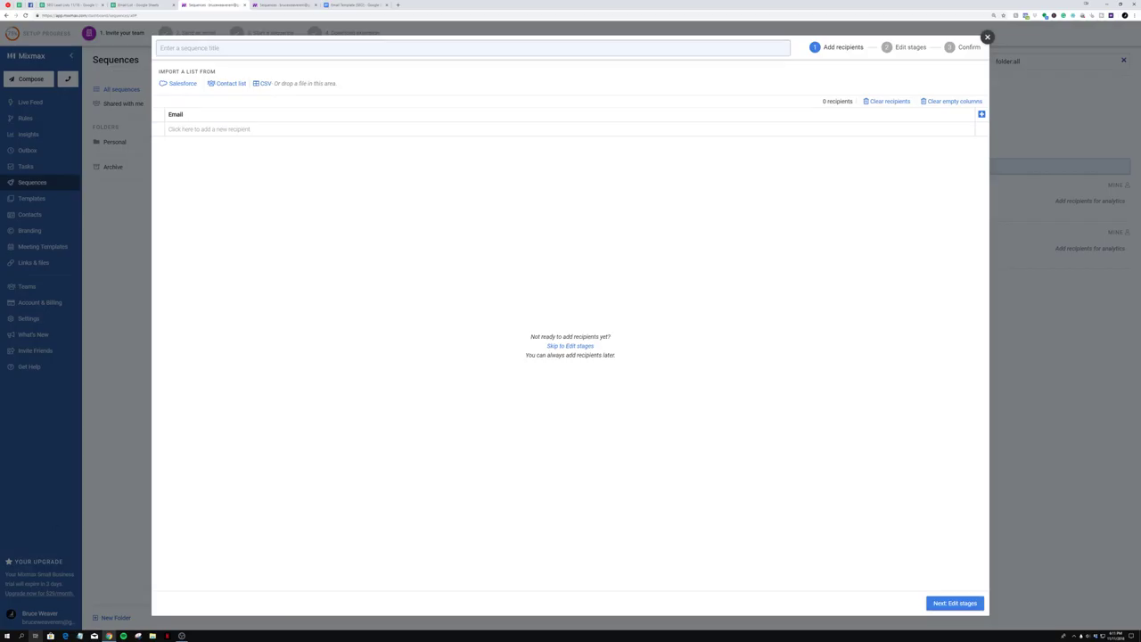
key("ctrl+1")
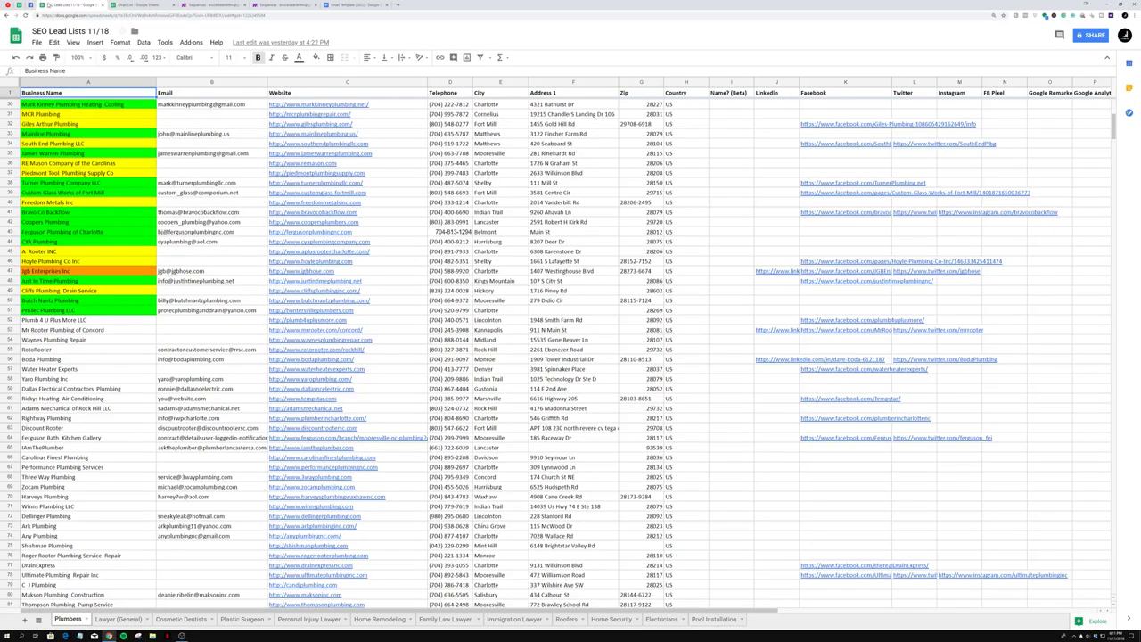
Step: Return to the new Mixmax sequence and load the recipient file "Email List - Plumbers (2).csv", searching Downloads for "csv"
key("ctrl+Tab")
key("ctrl+Tab")
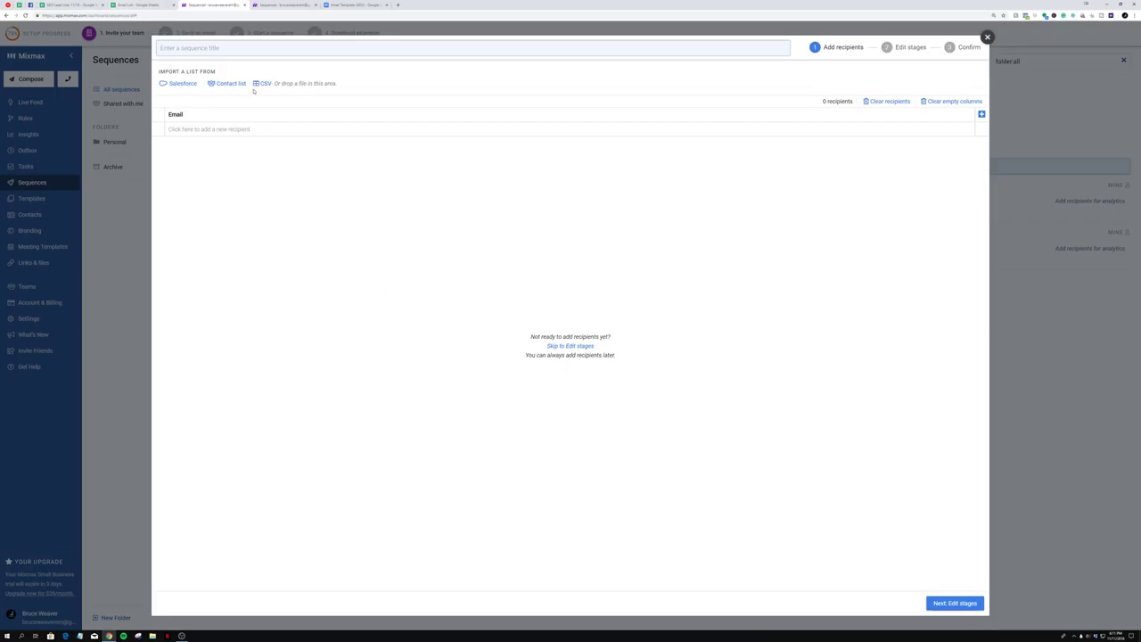
left_click(263, 84)
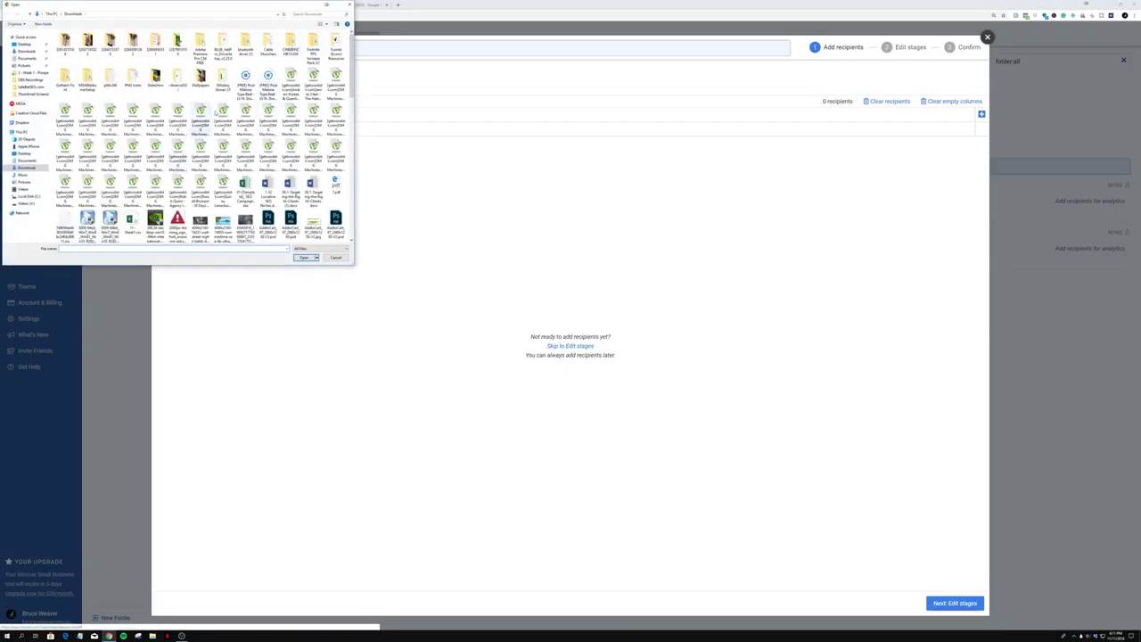
left_click(303, 14)
type("csv")
left_click(73, 52)
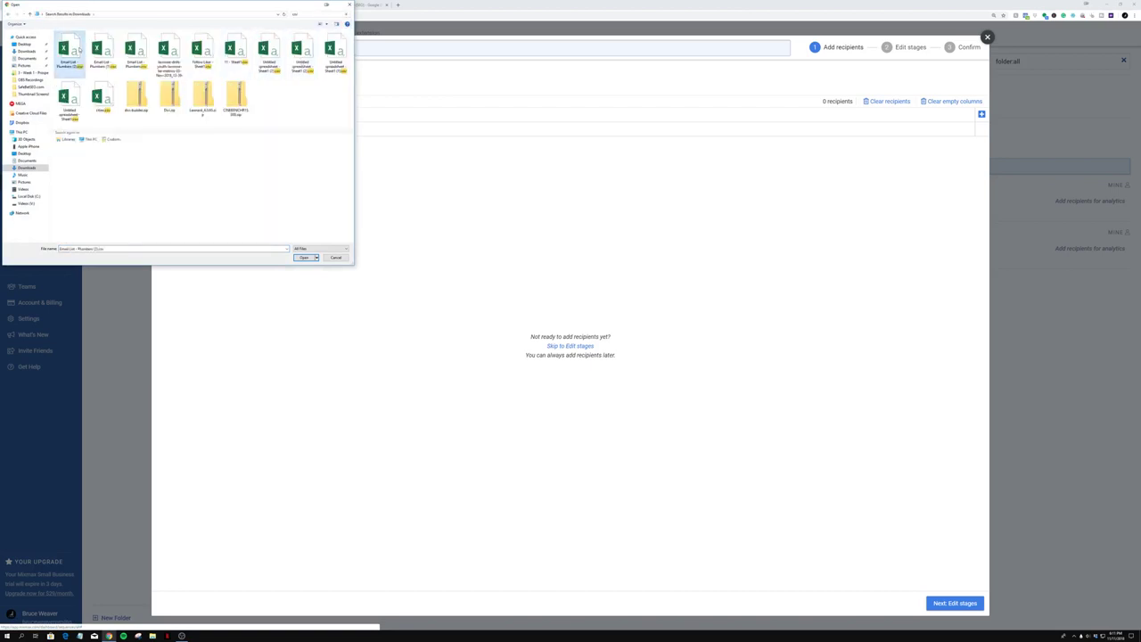
double_click(79, 51)
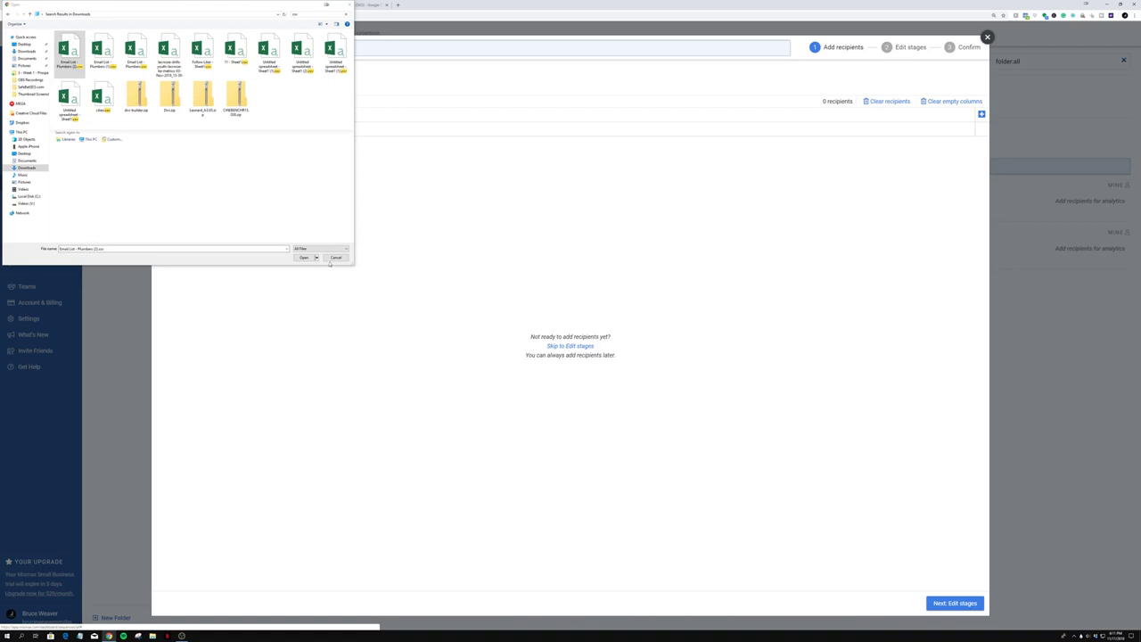
left_click_drag(69, 55, 495, 386)
left_click(303, 257)
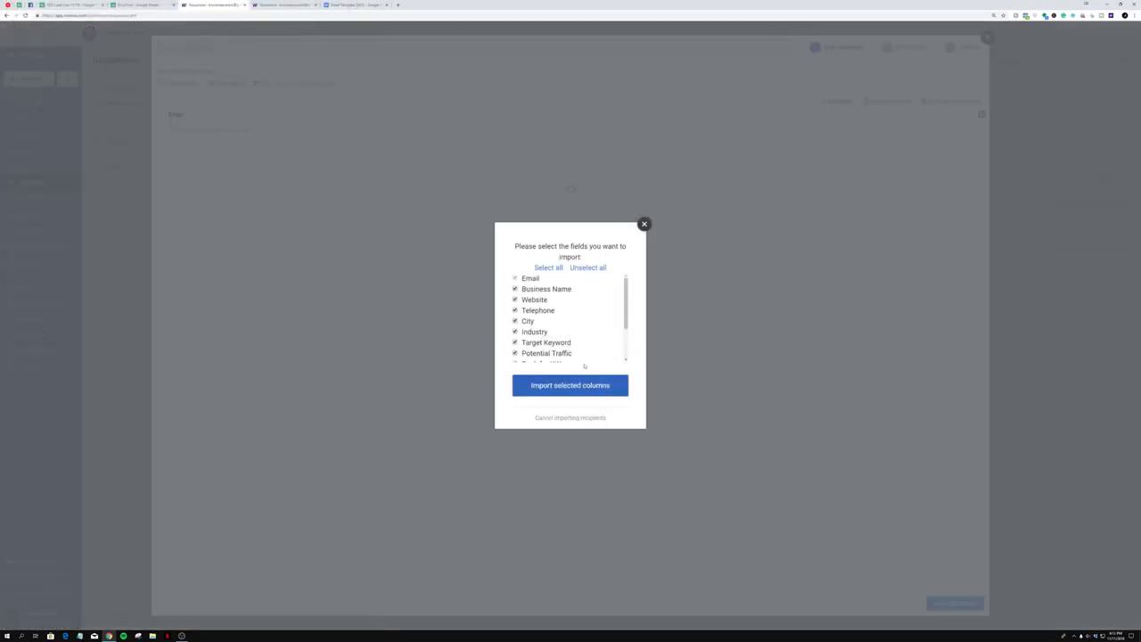
Step: Check the CSV fields against the Email List spreadsheet's columns and import all of them into the sequence's recipient list
scroll(566, 361, "down", 2)
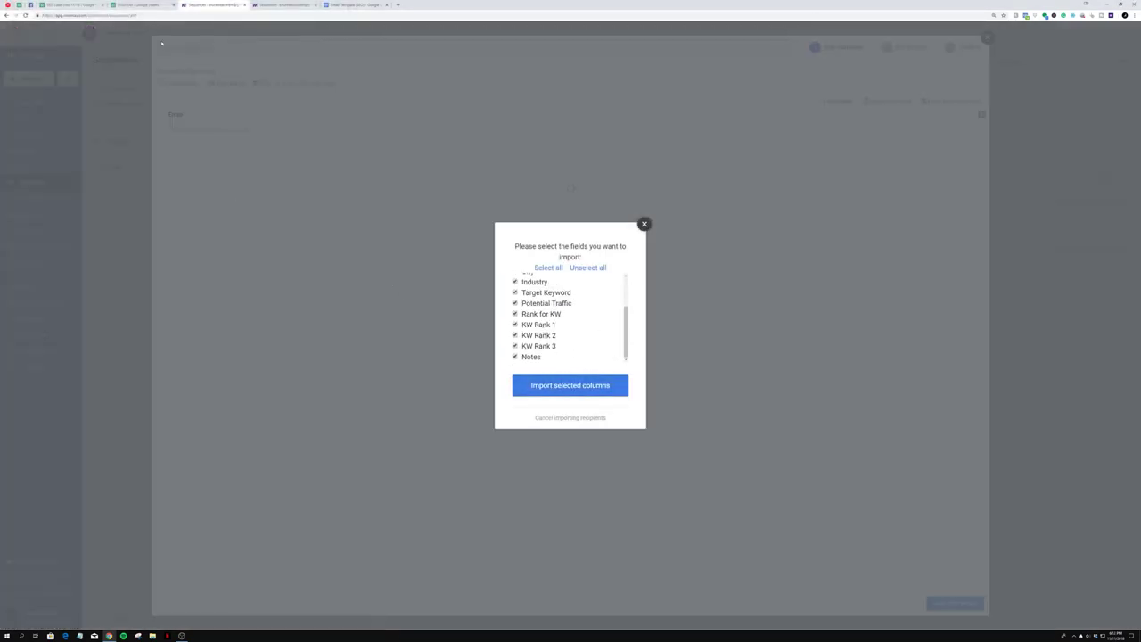
left_click(142, 4)
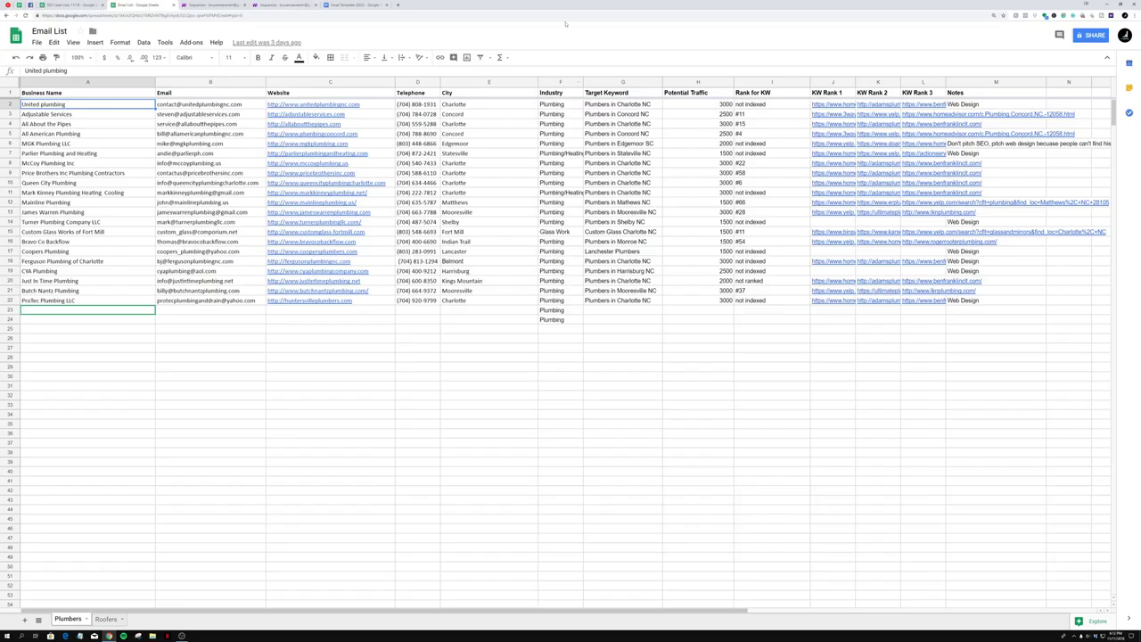
left_click(210, 5)
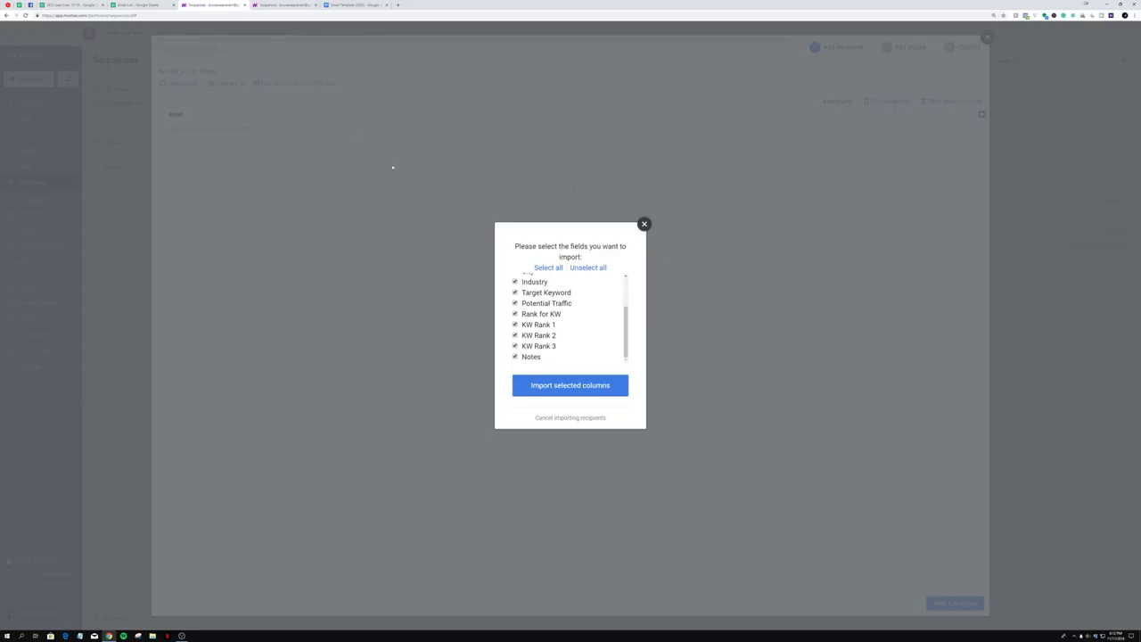
left_click(533, 386)
left_click_drag(336, 584, 145, 547)
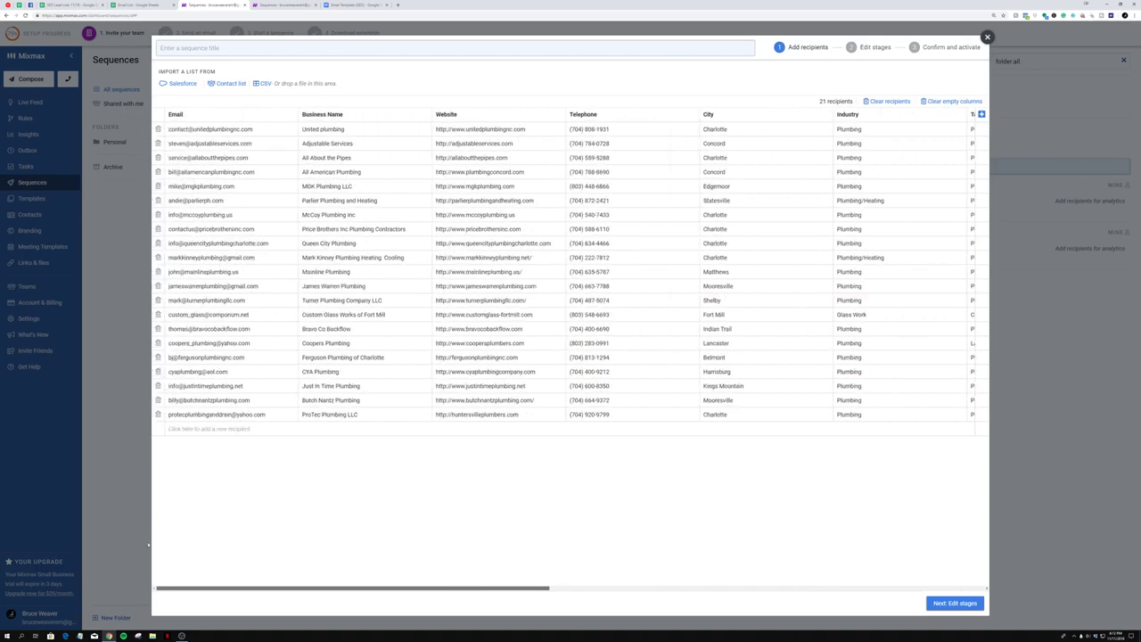
Step: Check the Notes column and delete the recipients marked for web design, along with the one whose Rank for KW is "not ranked"
left_click_drag(278, 553, 783, 521)
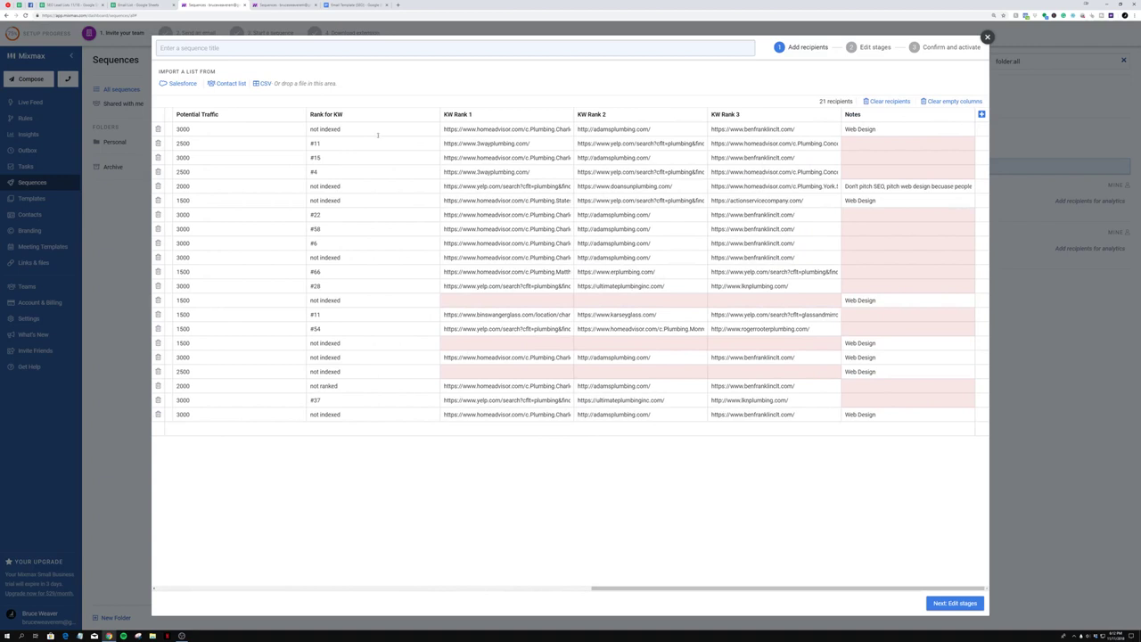
left_click(874, 130)
left_click(869, 185)
double_click(866, 201)
left_click(853, 343)
left_click(851, 129)
left_click(158, 129)
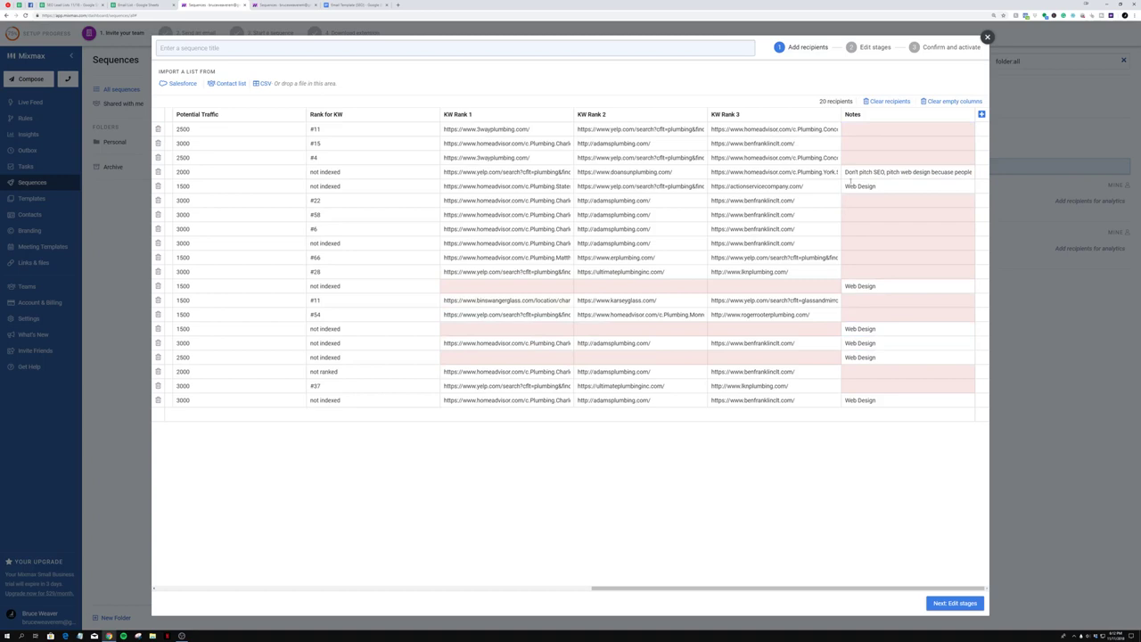
left_click(158, 172)
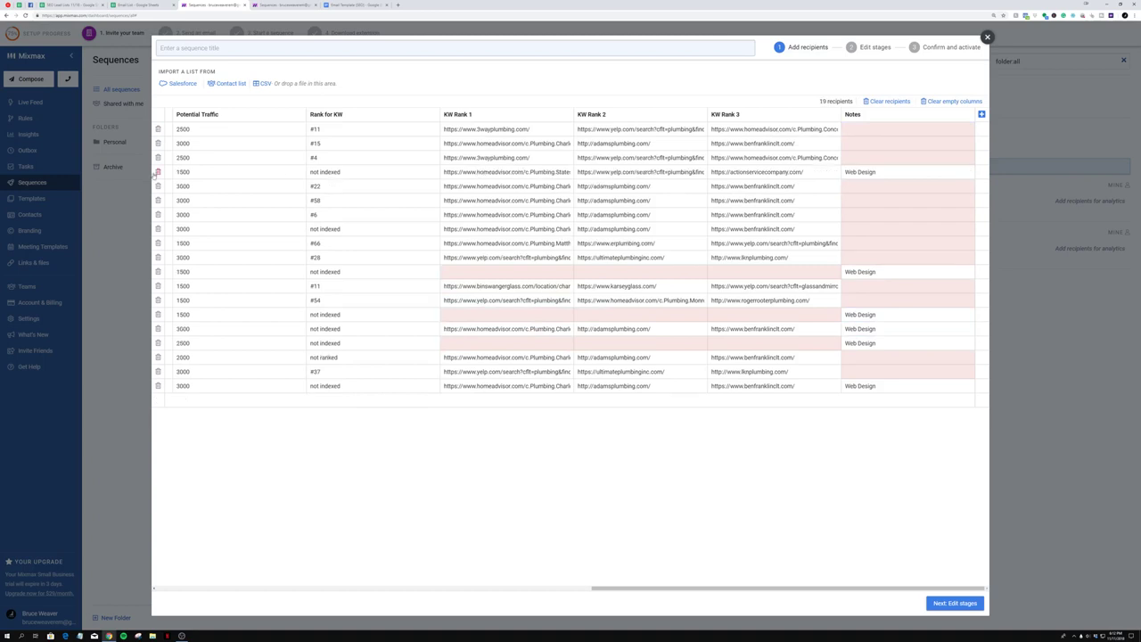
left_click(158, 172)
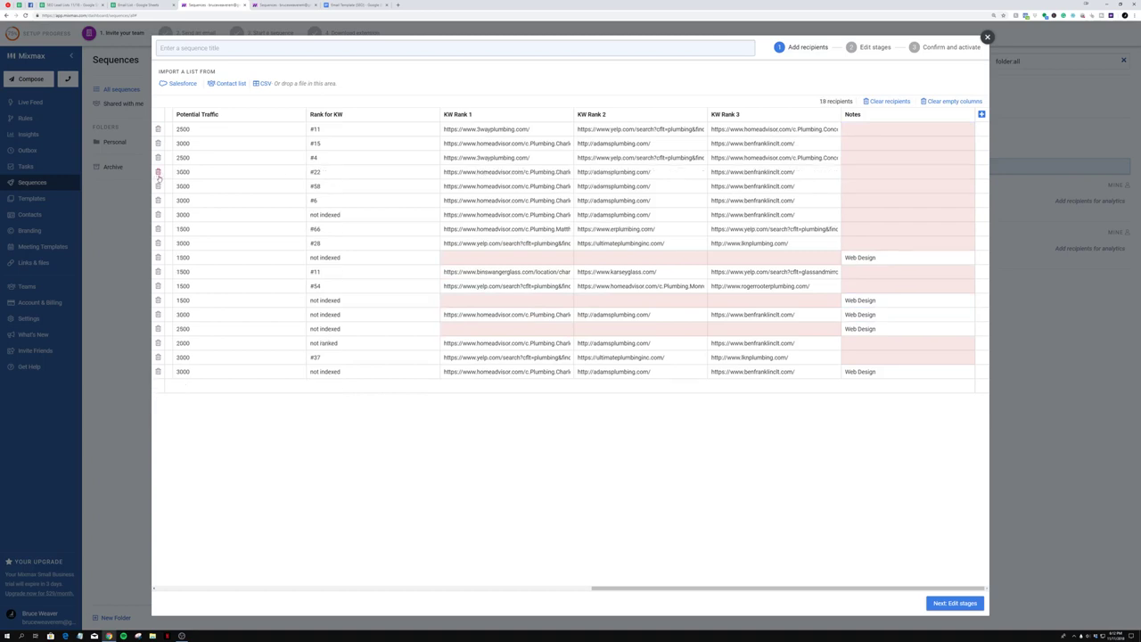
left_click(158, 258)
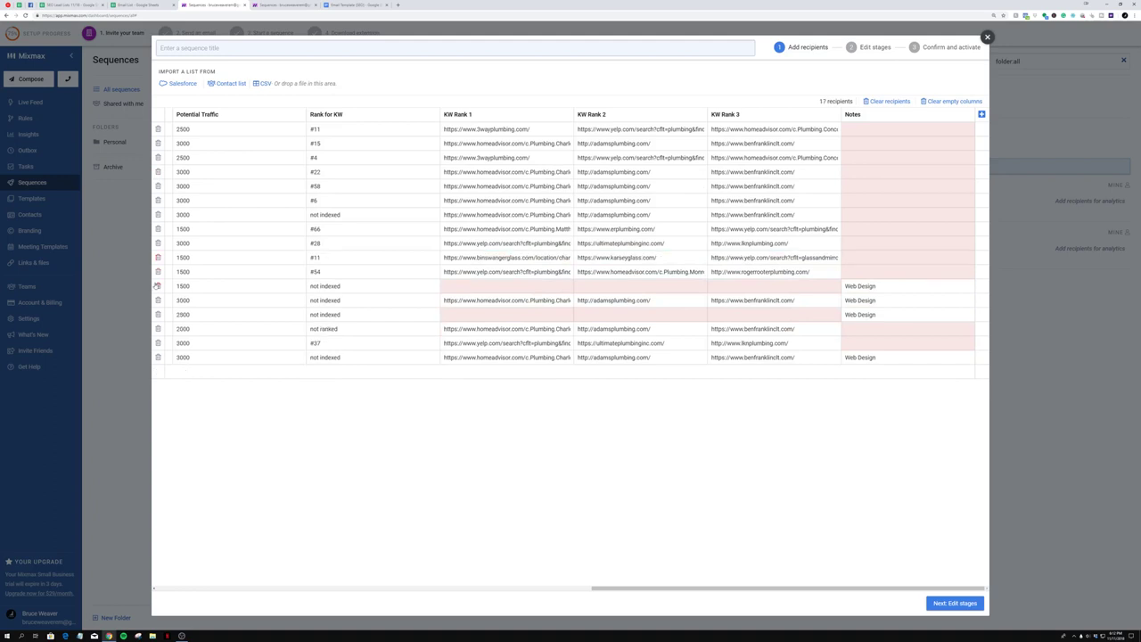
left_click(158, 286)
left_click(158, 313)
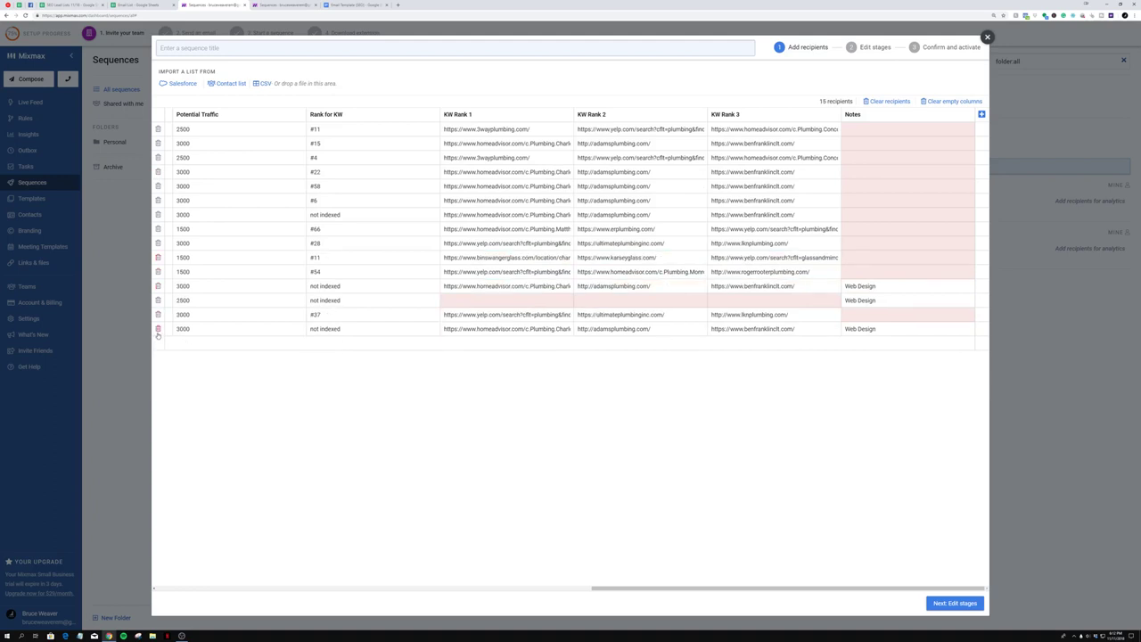
left_click(158, 286)
left_click(158, 286)
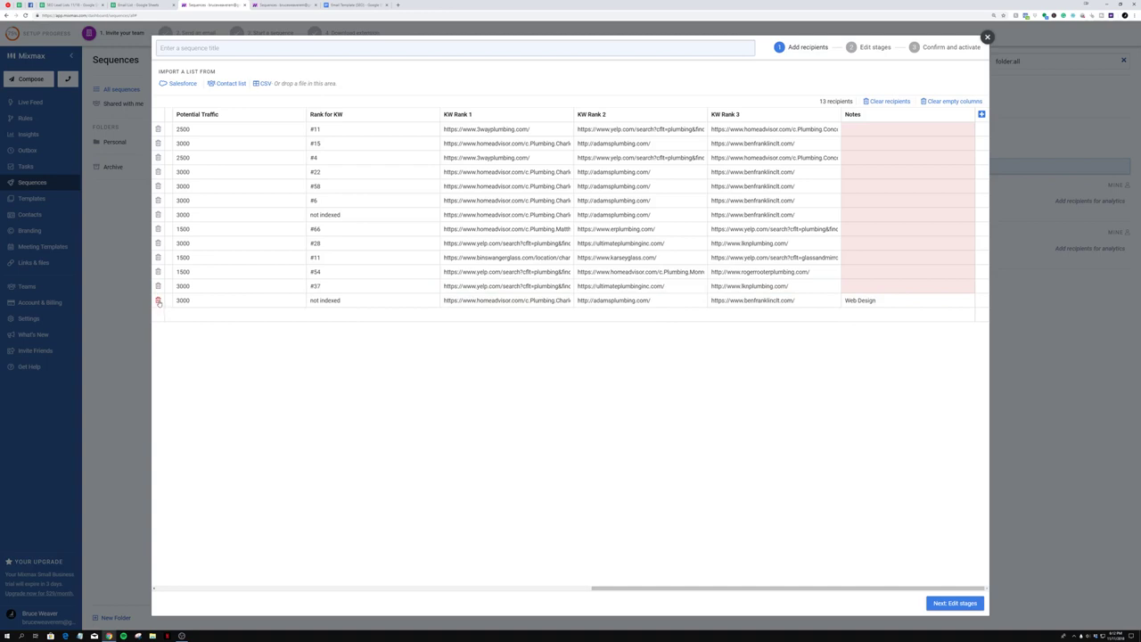
left_click(159, 301)
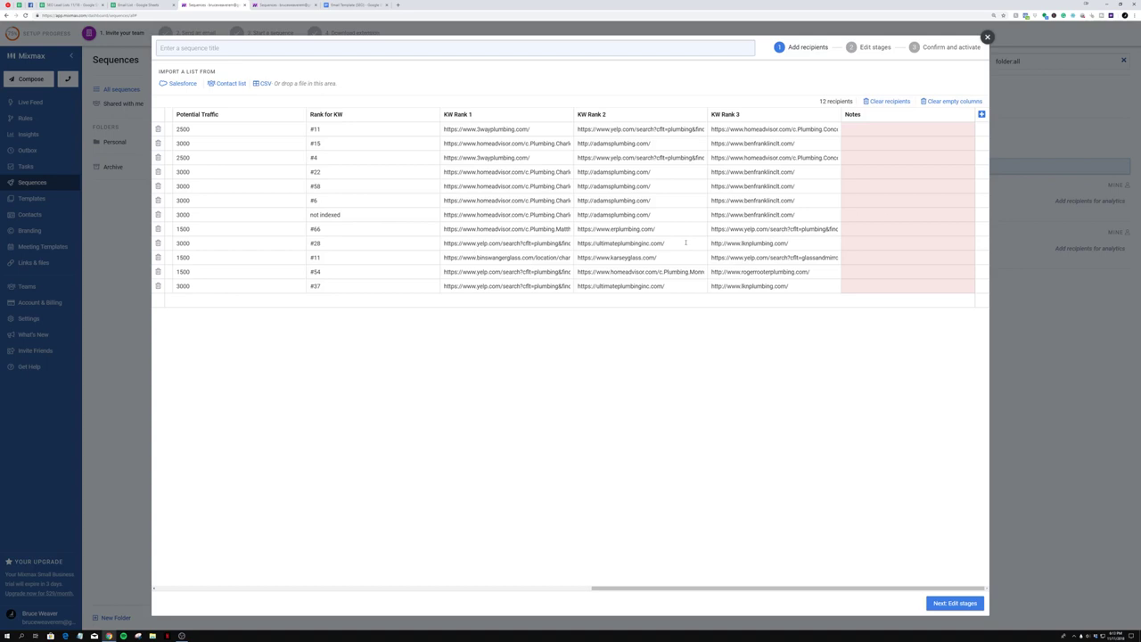
Step: Proceed from the recipient list to editing stages and remove {{sender signature}} from the stage 1 email body
left_click_drag(623, 592, 154, 575)
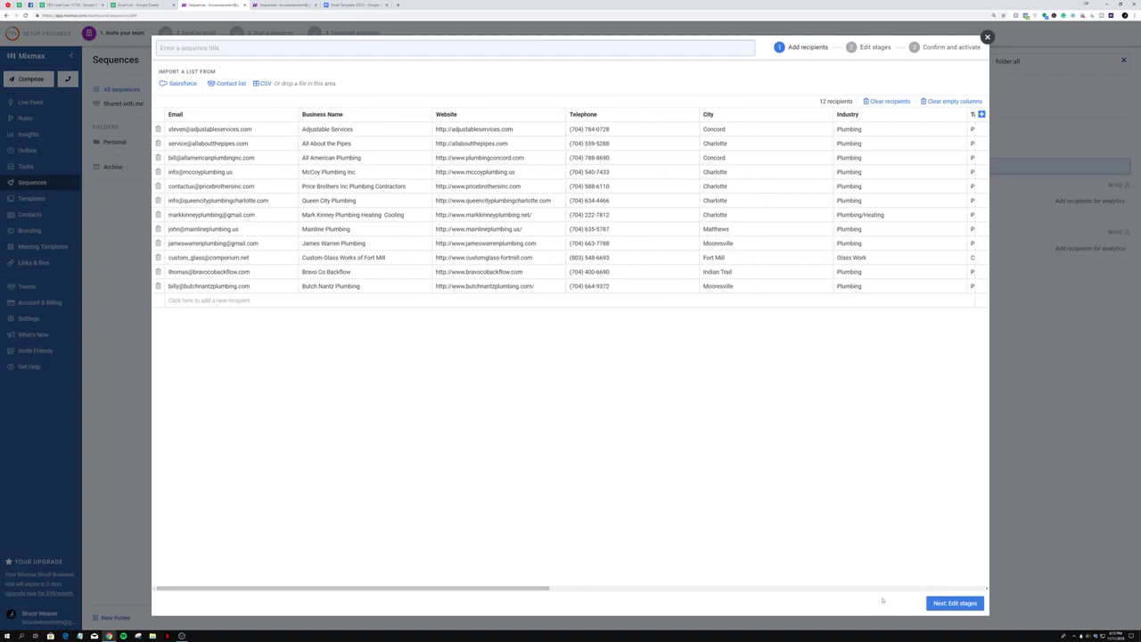
left_click(955, 602)
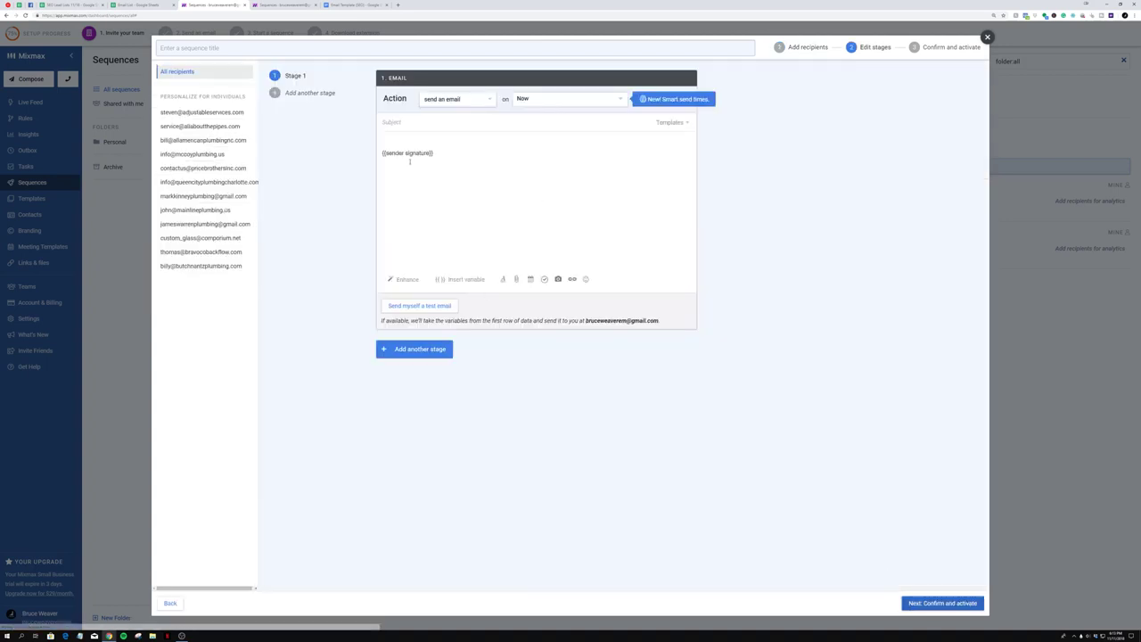
left_click_drag(436, 154, 371, 156)
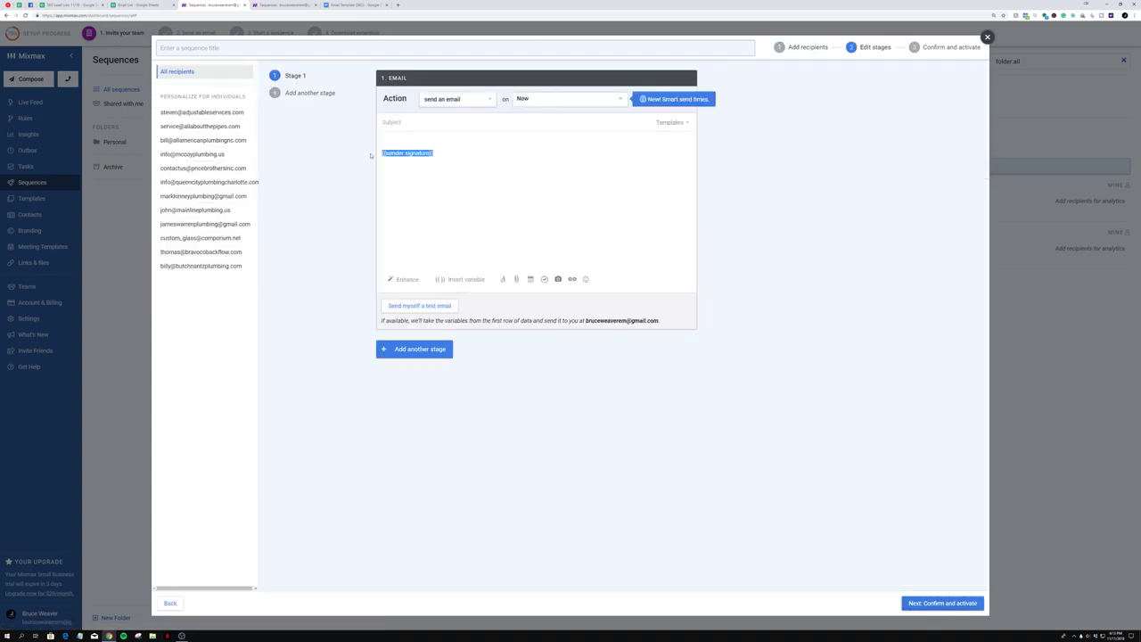
key("BackSpace")
Step: Add a second and third email stage to the sequence, and glance at the Email Template (SEO) document for their content
double_click(330, 93)
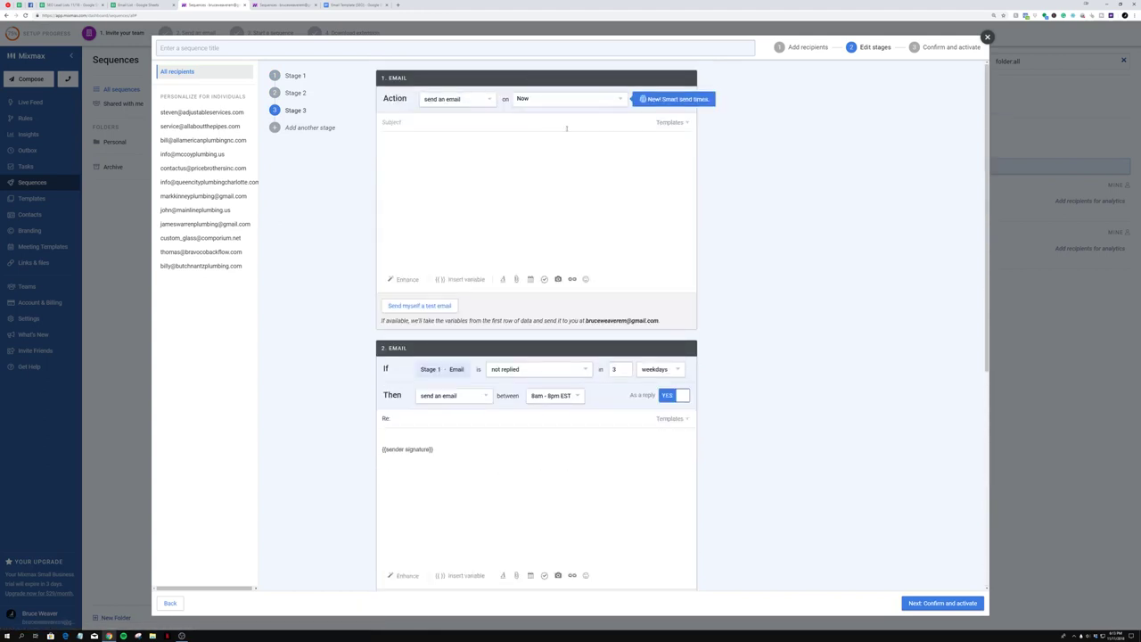
scroll(469, 210, "down", 10)
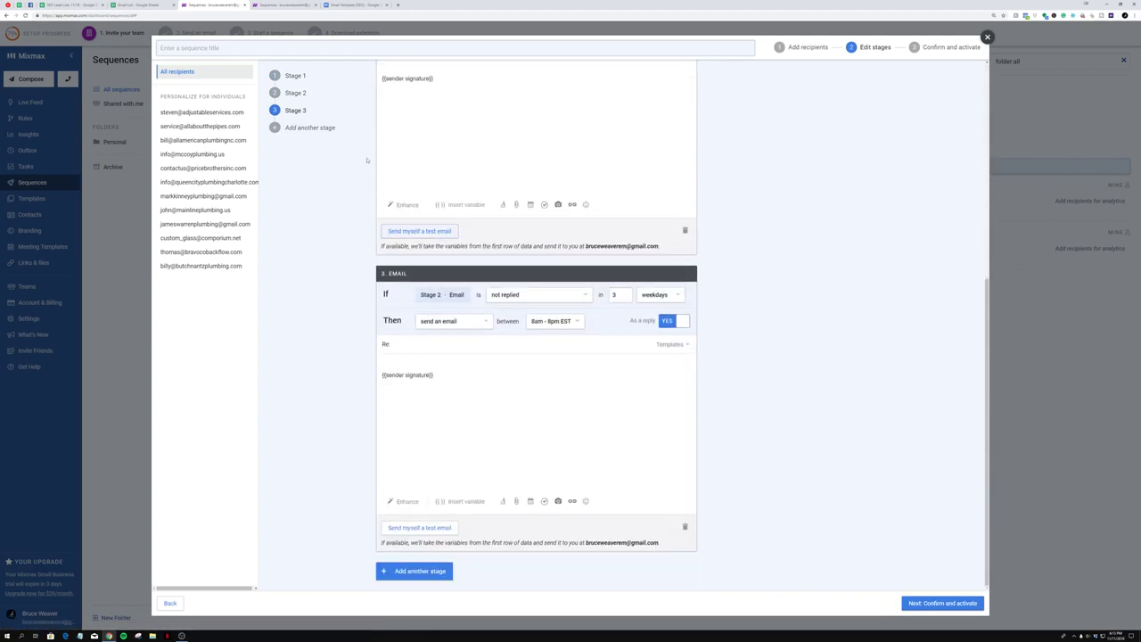
left_click(356, 4)
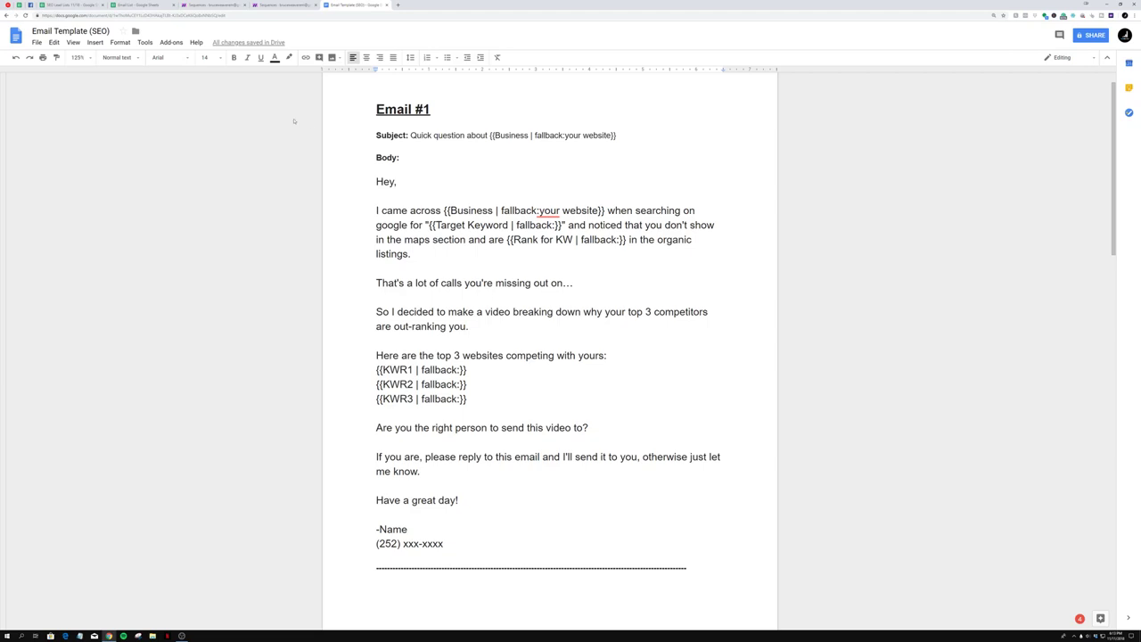
left_click(213, 4)
Step: Review the reply conditions of stages 2 and 3 and the send date options of the stage 1 email
scroll(463, 208, "up", 2)
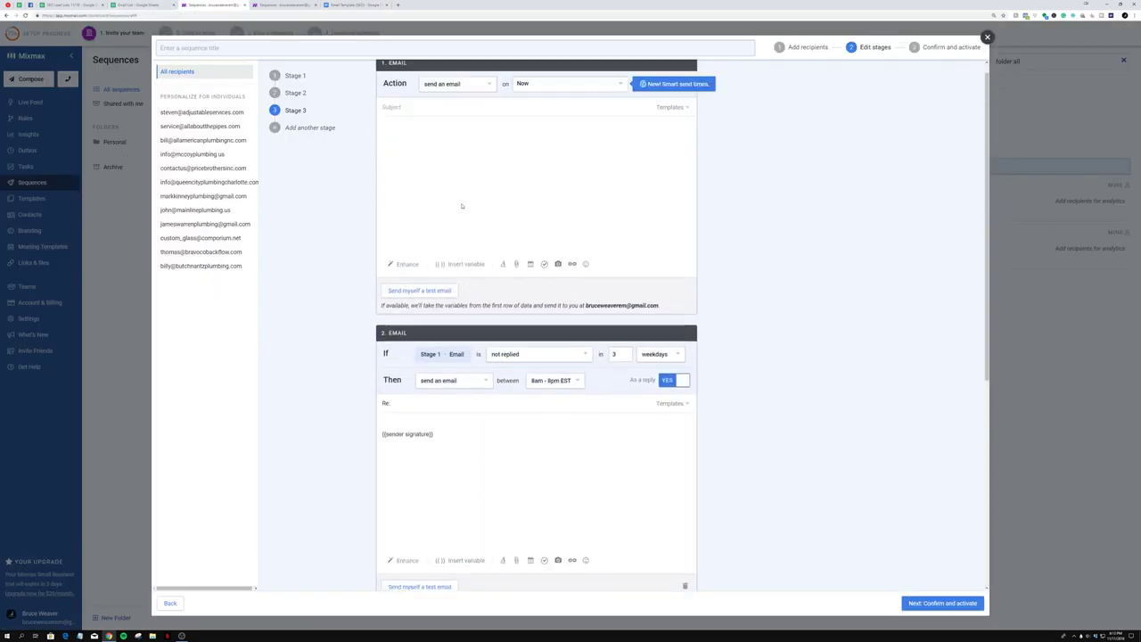
scroll(450, 191, "down", 4)
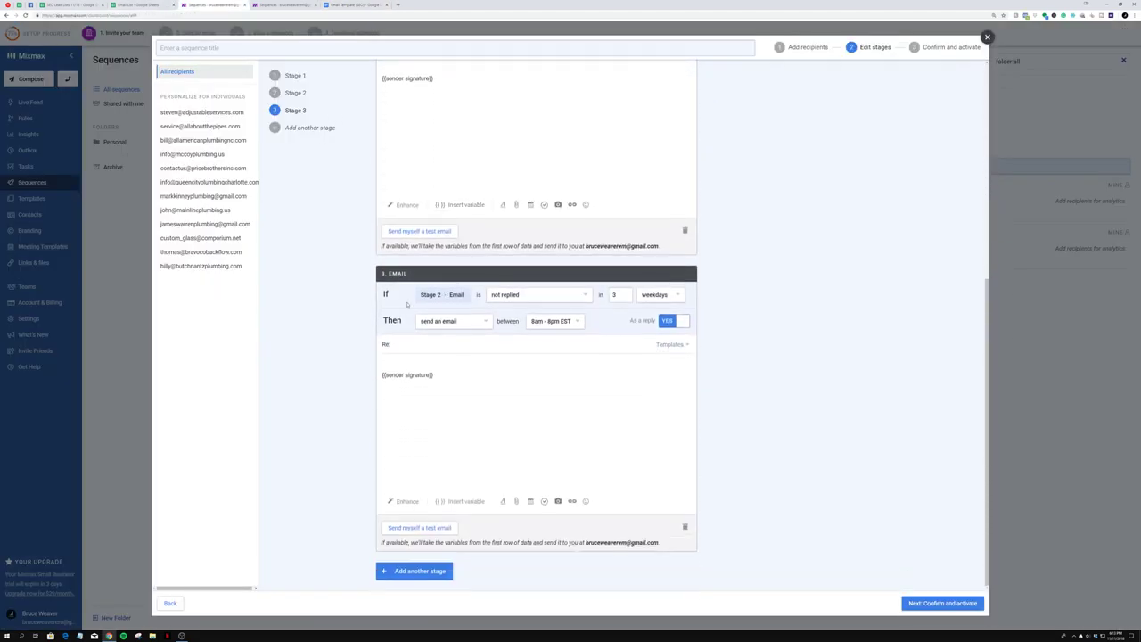
scroll(444, 328, "up", 4)
scroll(423, 264, "down", 3)
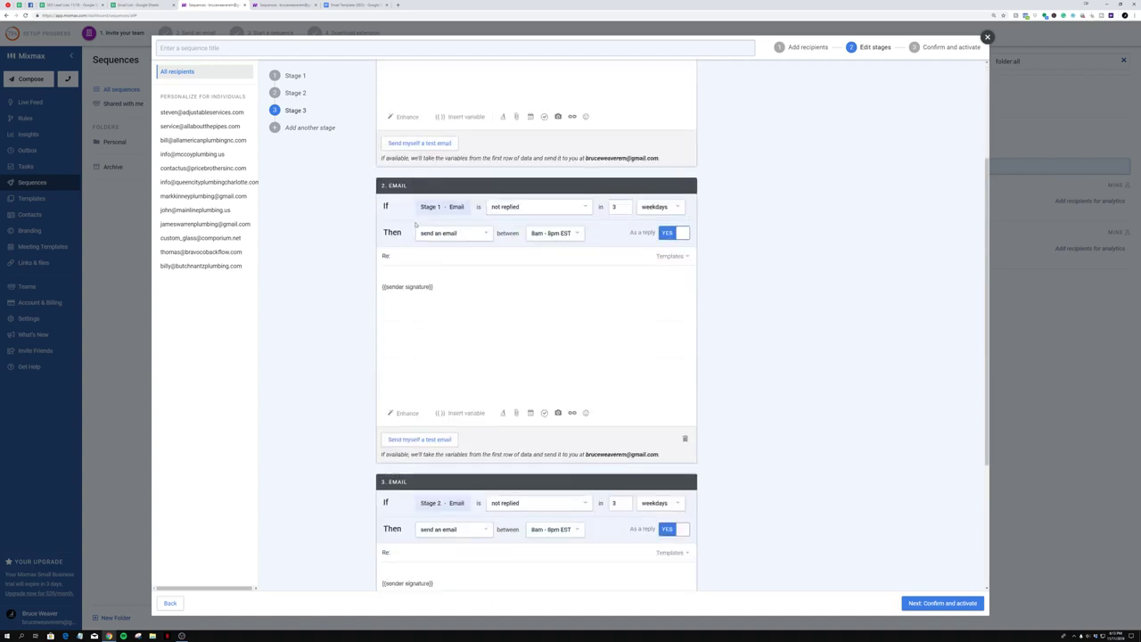
scroll(424, 266, "down", 2)
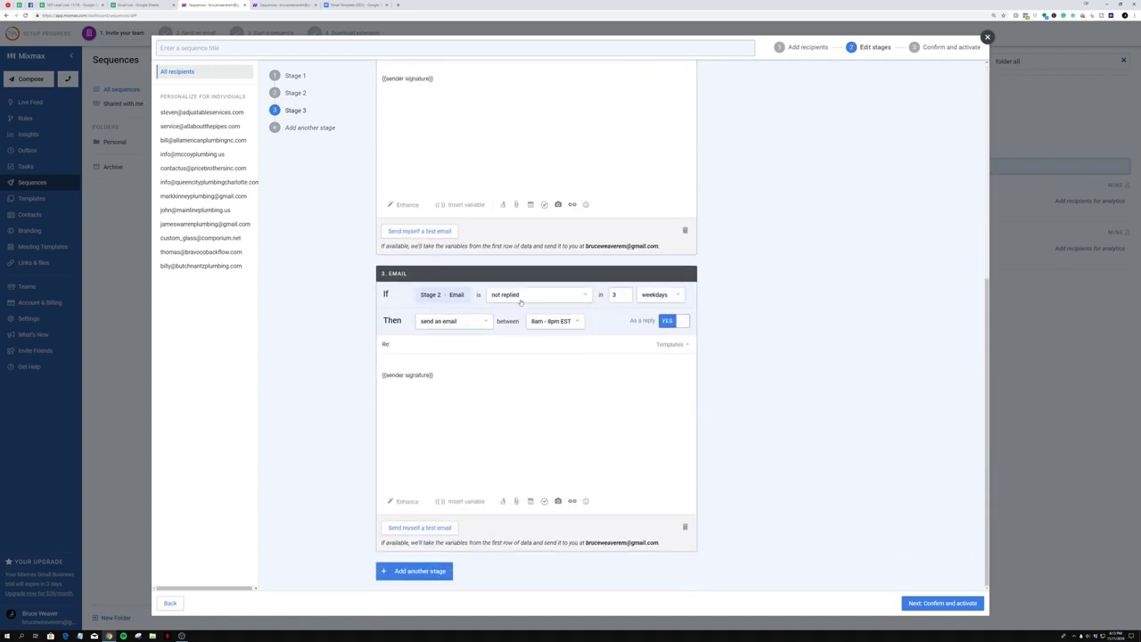
scroll(489, 166, "up", 5)
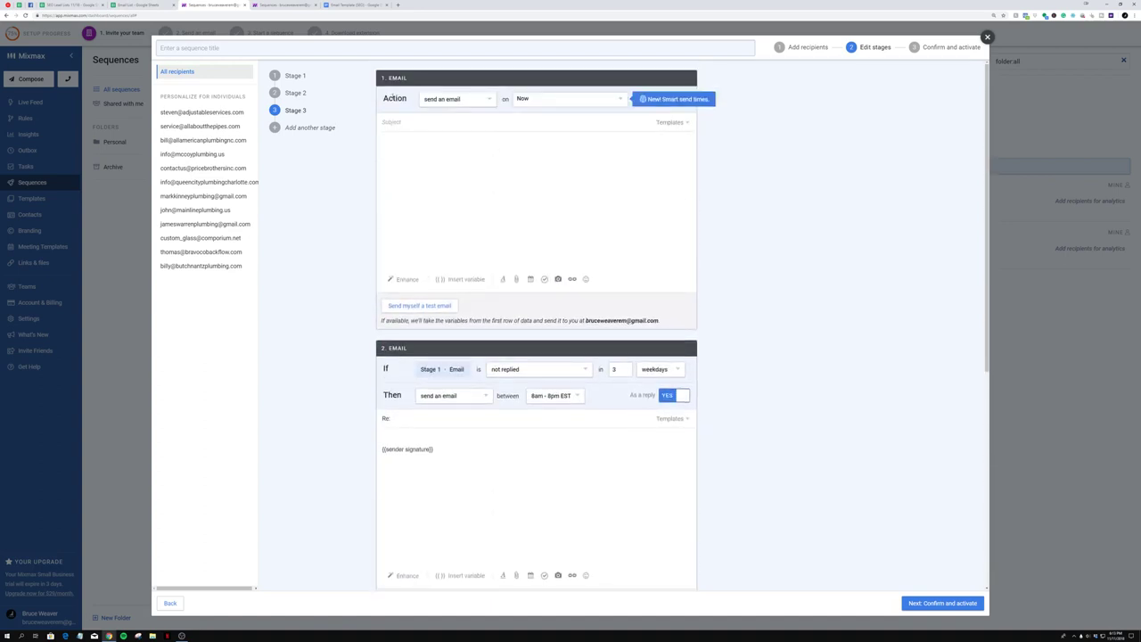
left_click(603, 99)
left_click(560, 99)
left_click(559, 99)
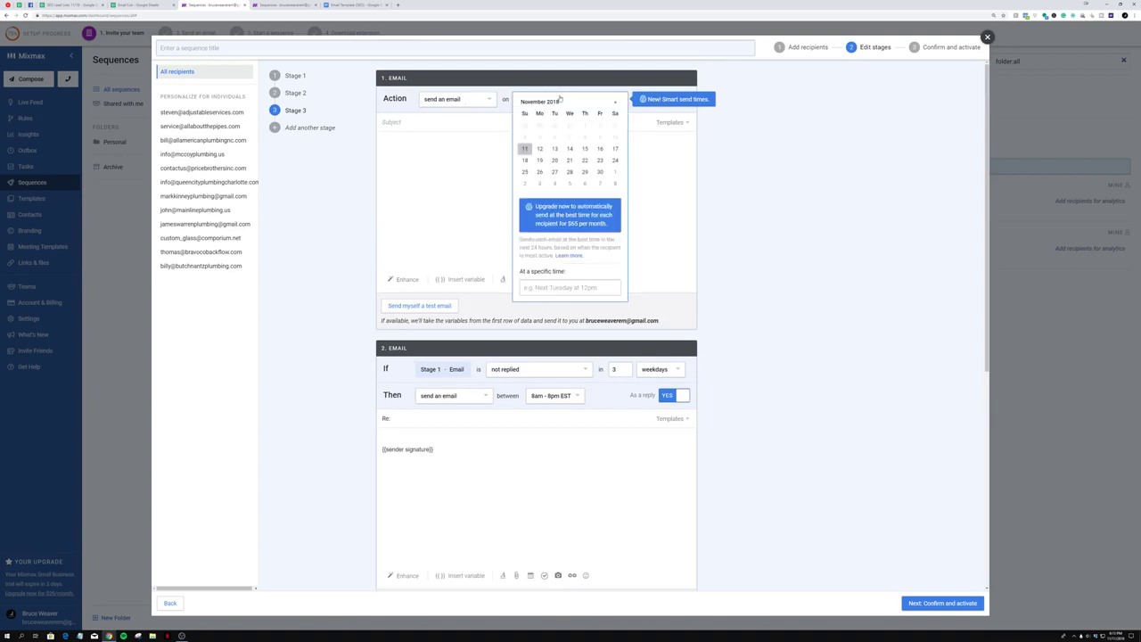
left_click(432, 179)
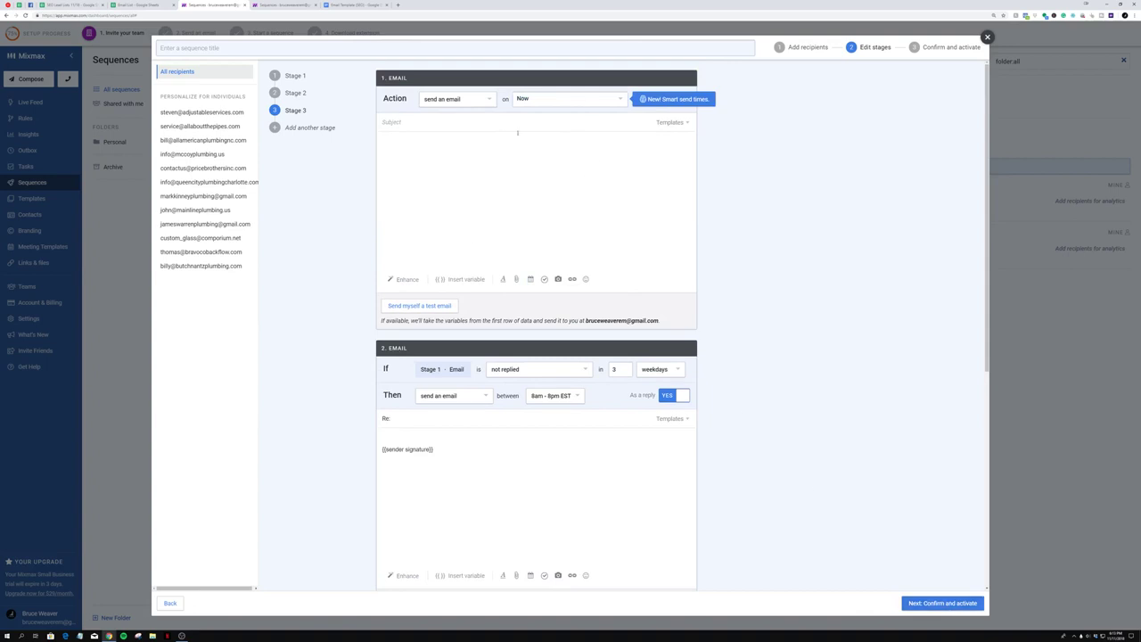
Step: Set the stage 2 email to send when stage 1 is not replied to in 2 days
scroll(539, 265, "down", 2)
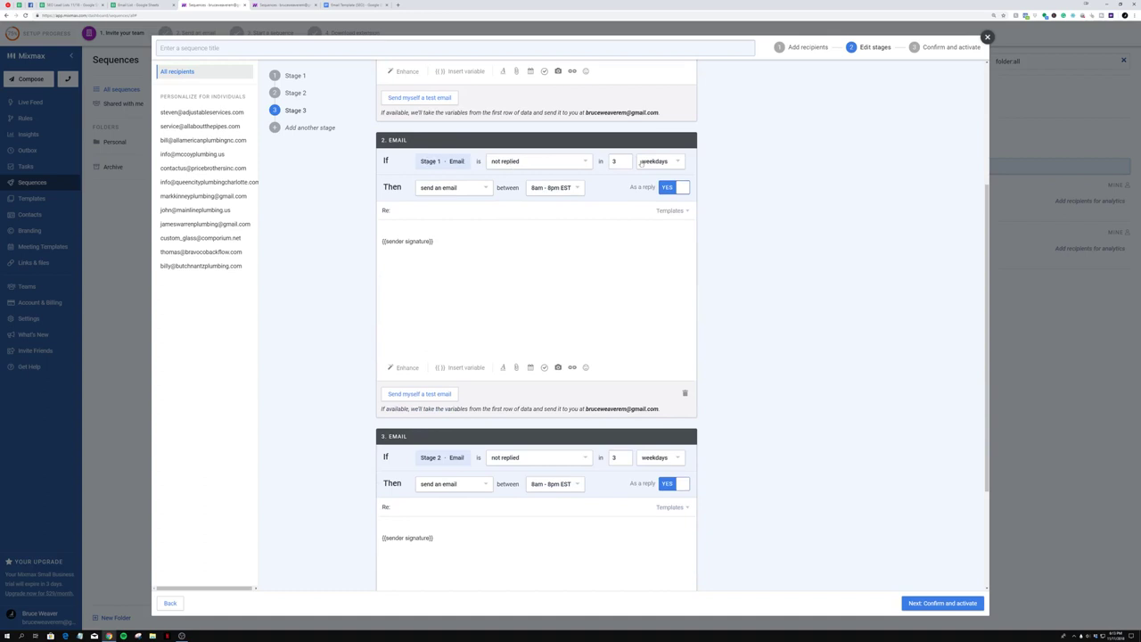
left_click(628, 165)
left_click(643, 162)
left_click(648, 192)
scroll(534, 233, "down", 3)
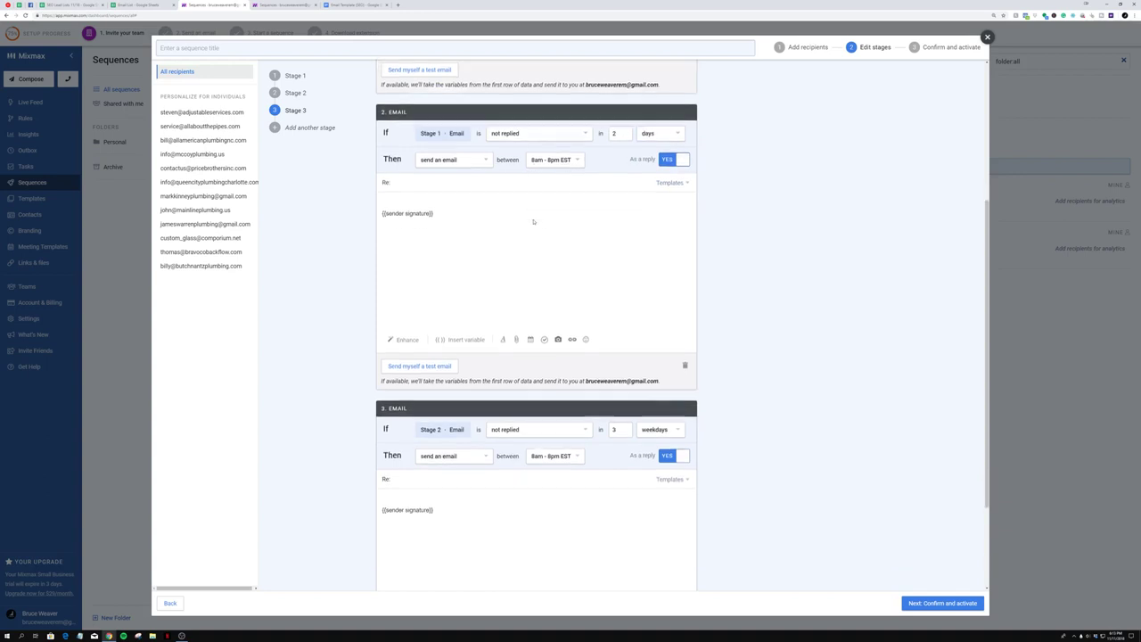
scroll(550, 84, "up", 2)
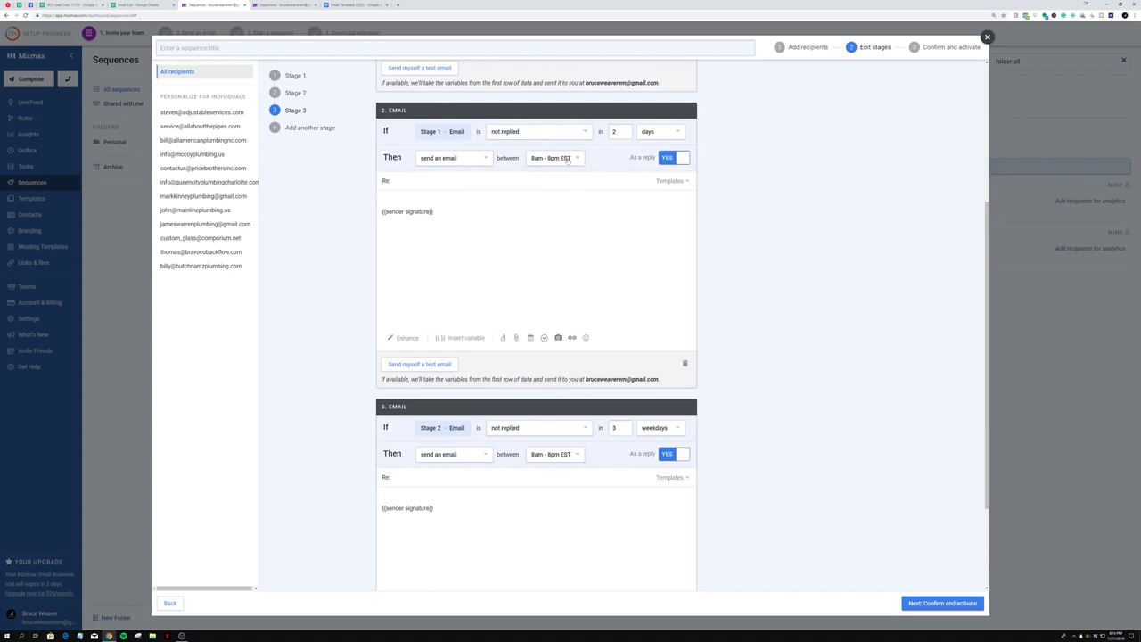
Step: Change the stage 3 waiting period to 3 days instead of weekdays
scroll(452, 169, "down", 3)
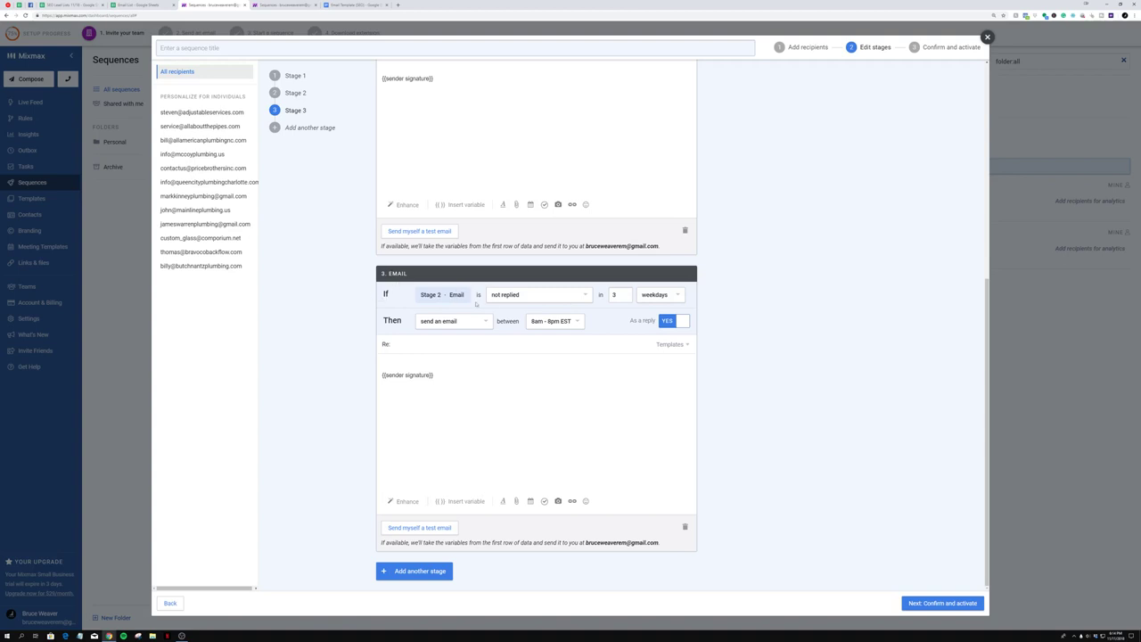
left_click(659, 295)
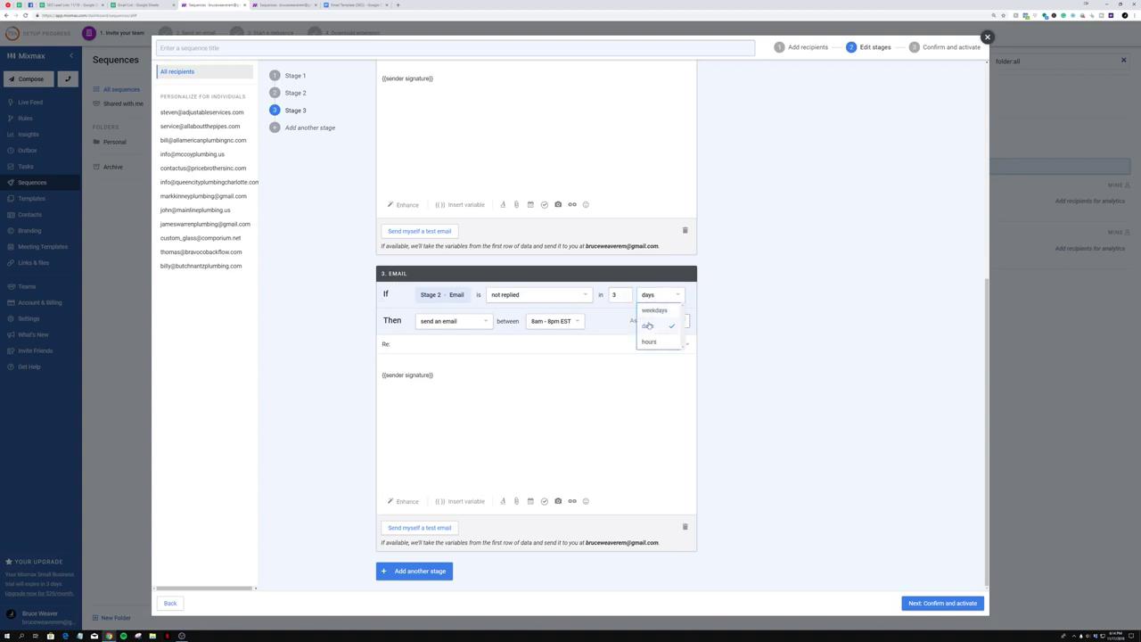
left_click(652, 324)
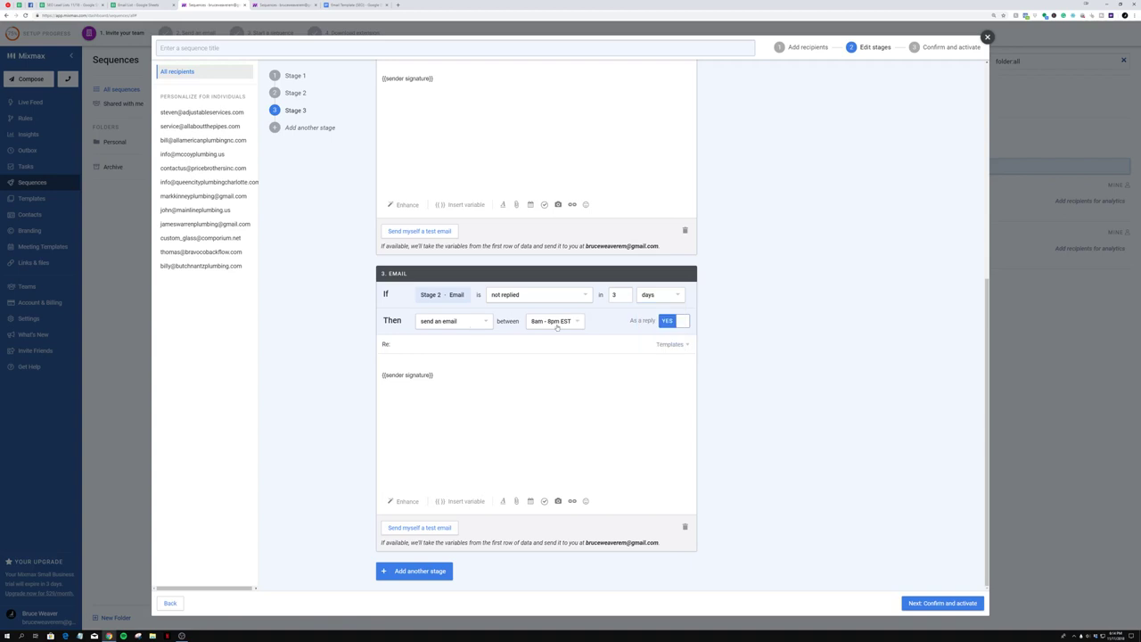
scroll(547, 330, "up", 5)
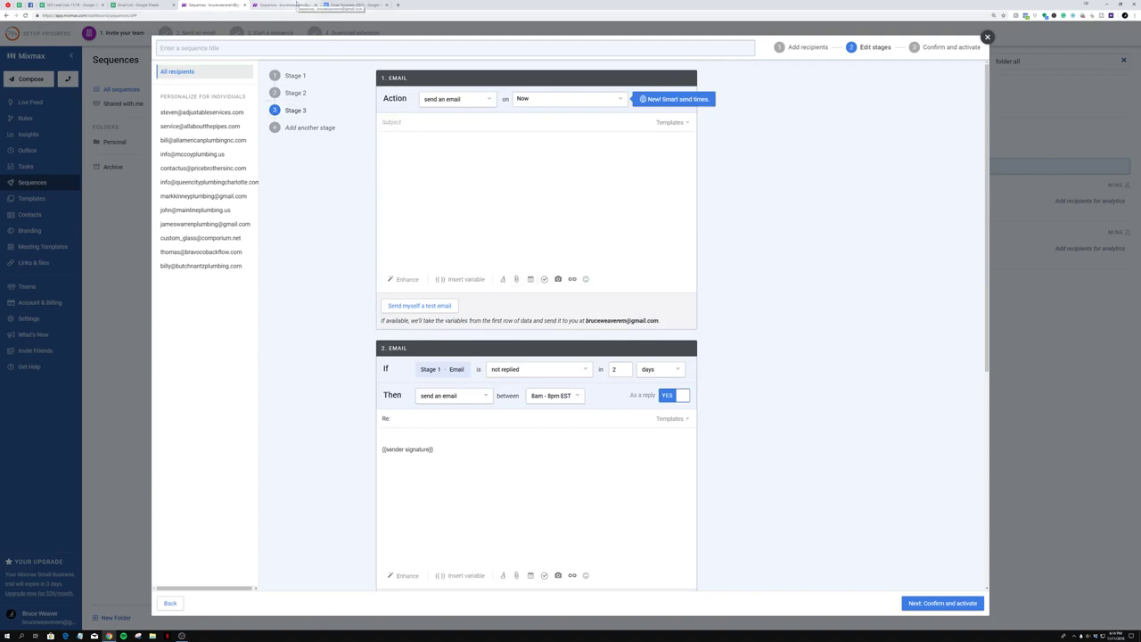
Step: Switch to the Plumber Cold Email sequence and examine the subject, body, variables and timing of its email stages
left_click(297, 4)
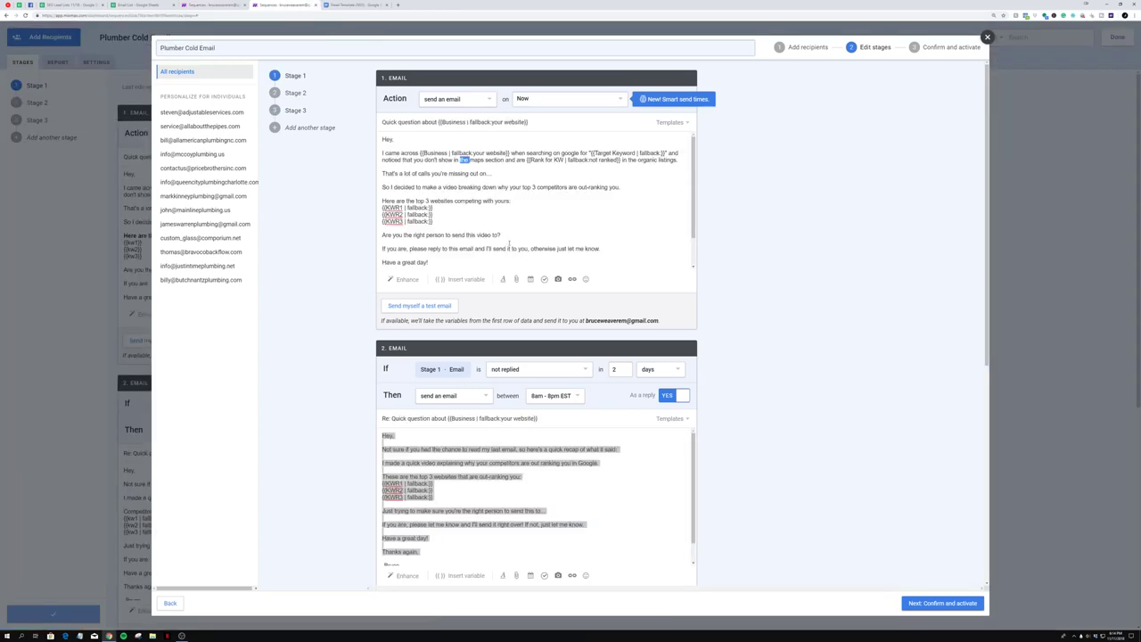
left_click(482, 203)
scroll(482, 259, "down", 5)
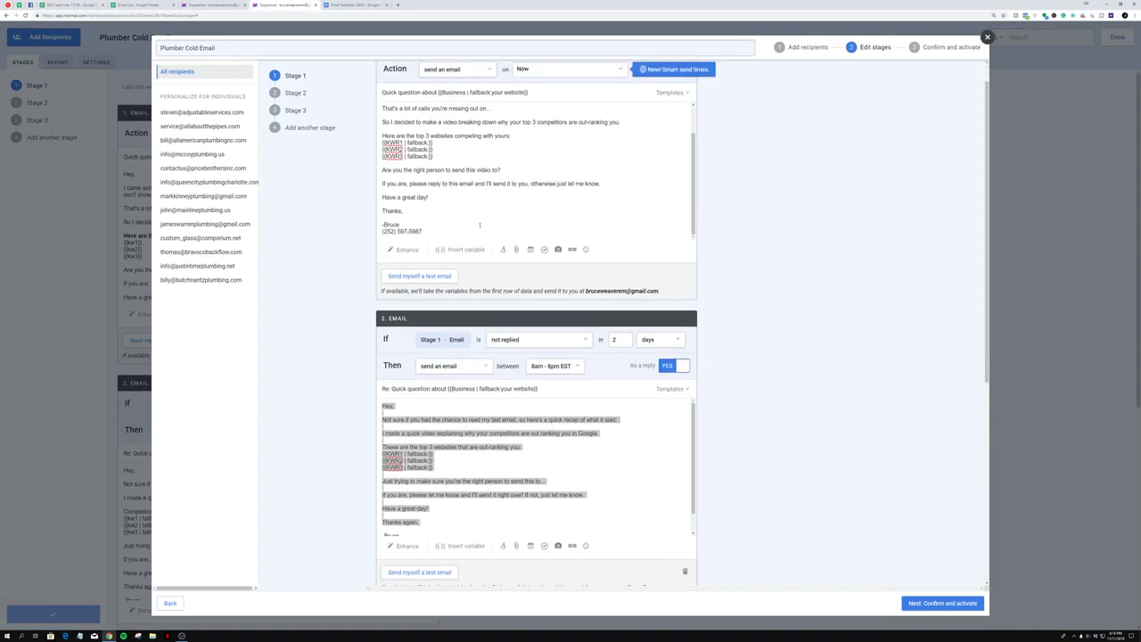
scroll(472, 204, "up", 3)
scroll(801, 163, "down", 5)
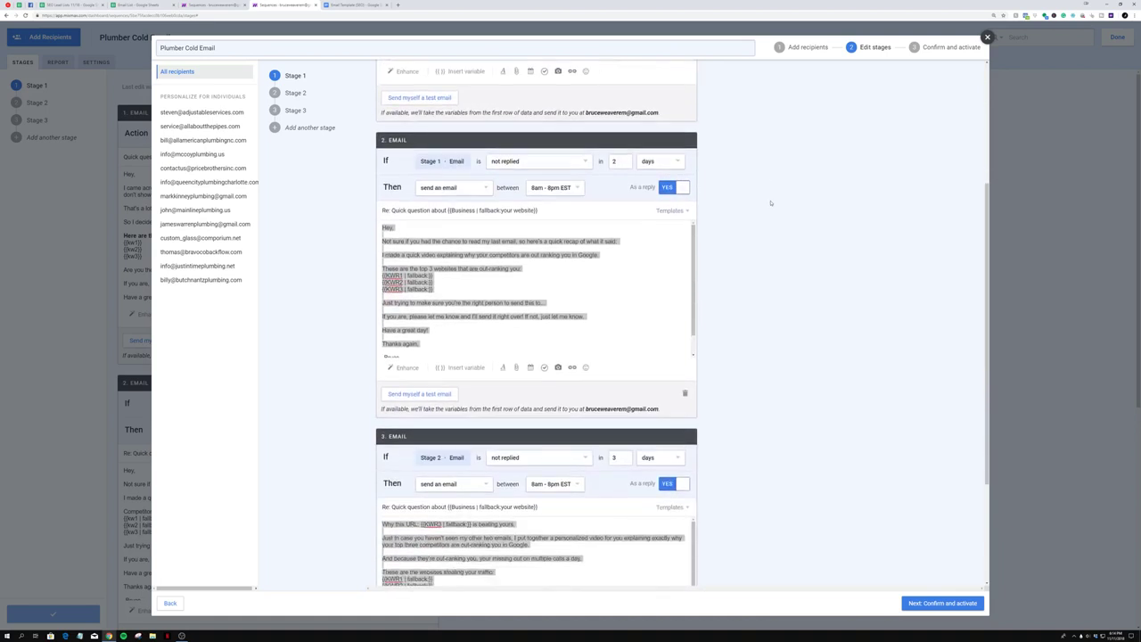
scroll(745, 274, "up", 5)
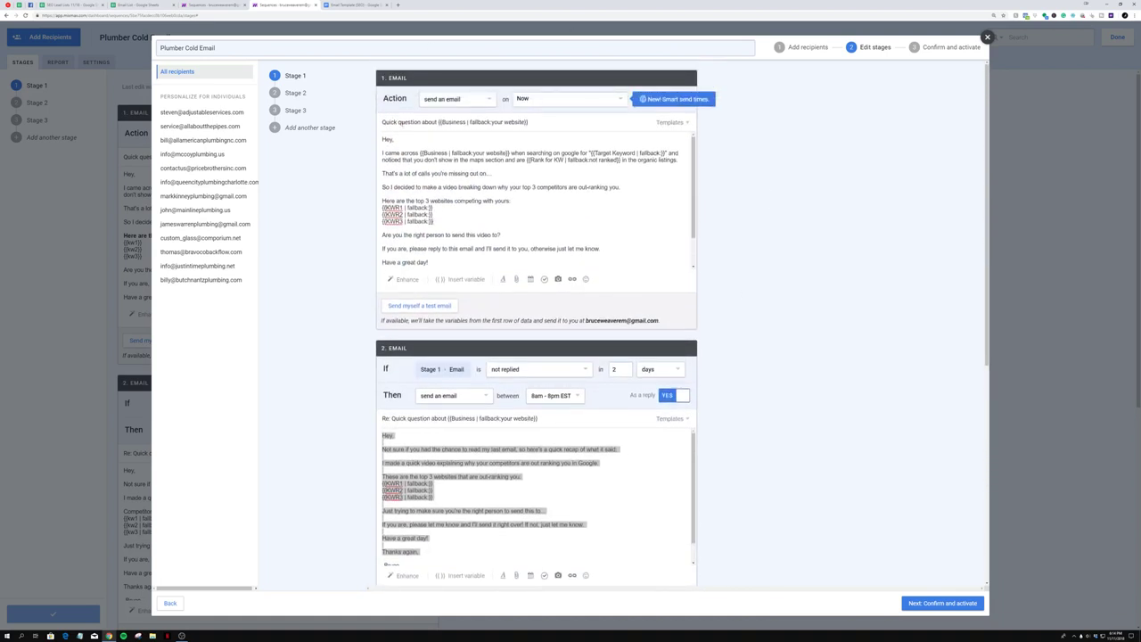
triple_click(398, 122)
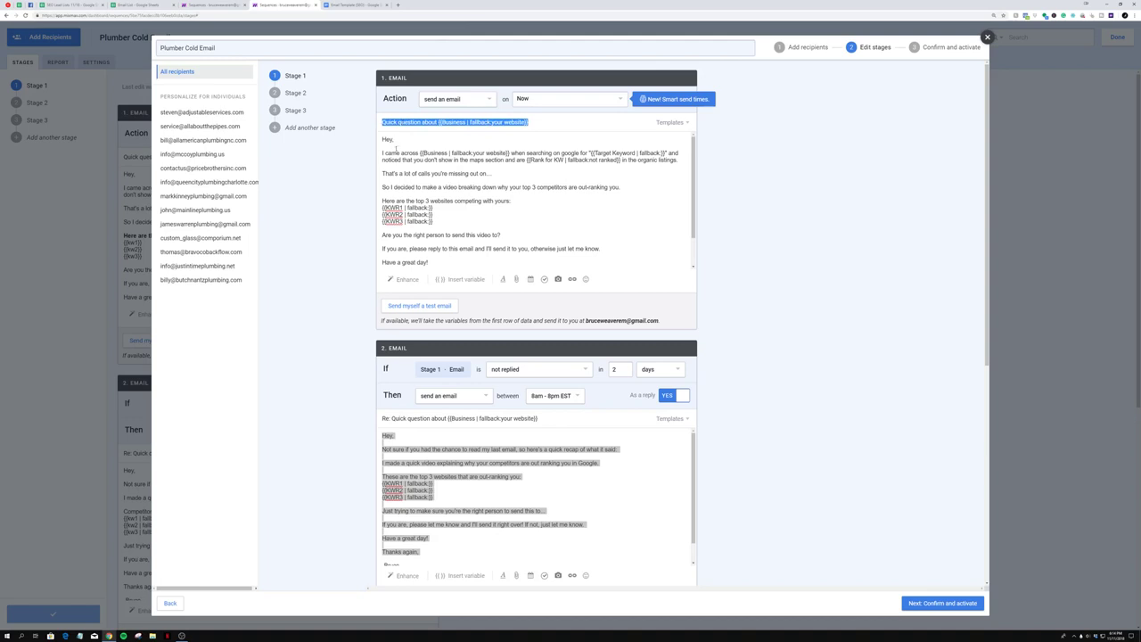
left_click_drag(386, 138, 450, 133)
left_click(456, 201)
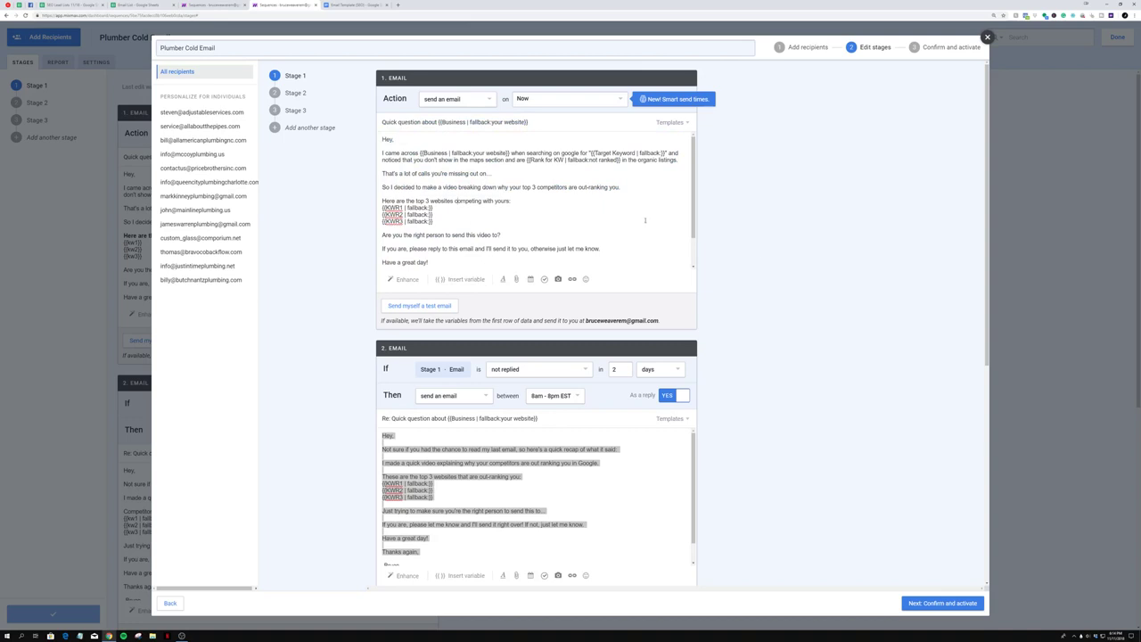
scroll(642, 267, "down", 3)
left_click(631, 307)
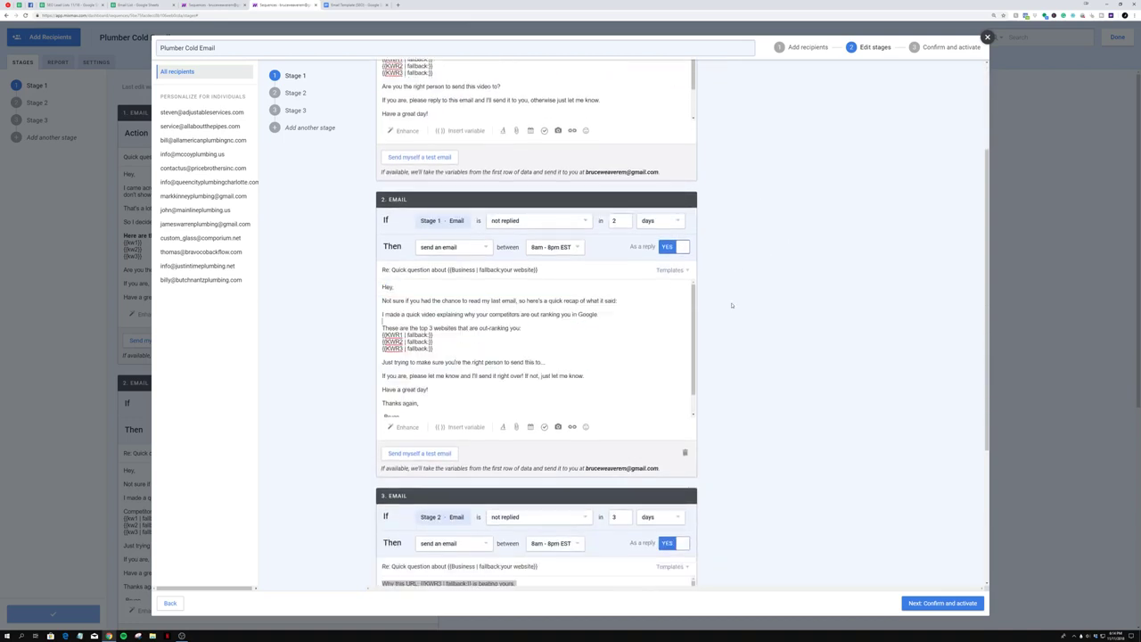
Step: Compare the stage 2 and 3 delays and message text of the Plumber Cold Email sequence with the untitled sequence
scroll(732, 305, "down", 4)
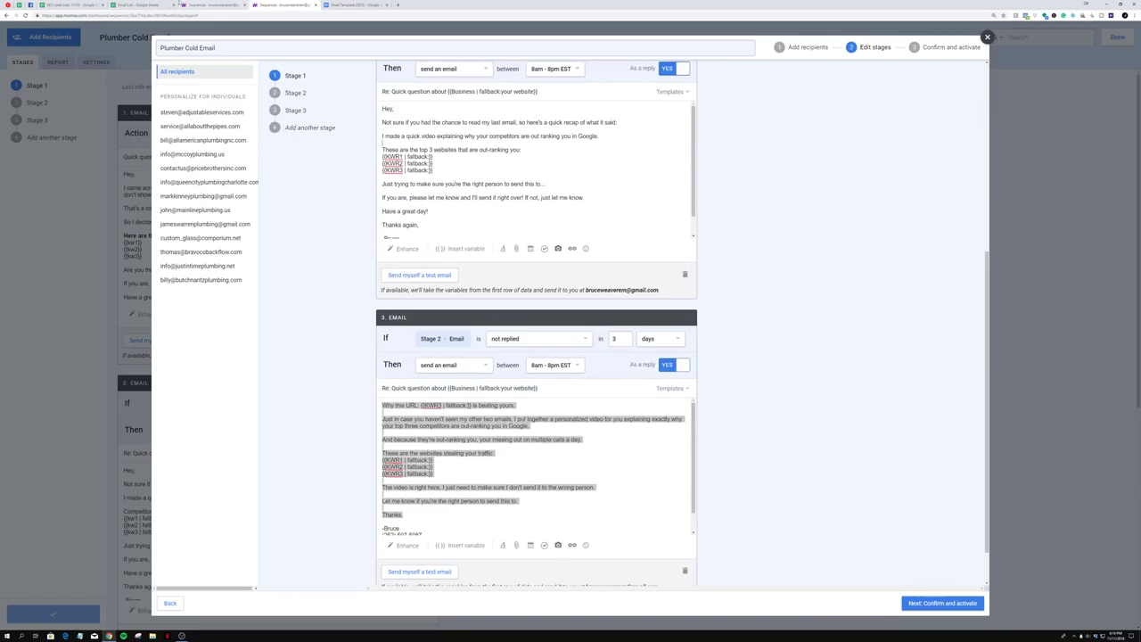
left_click(160, 4)
left_click(213, 5)
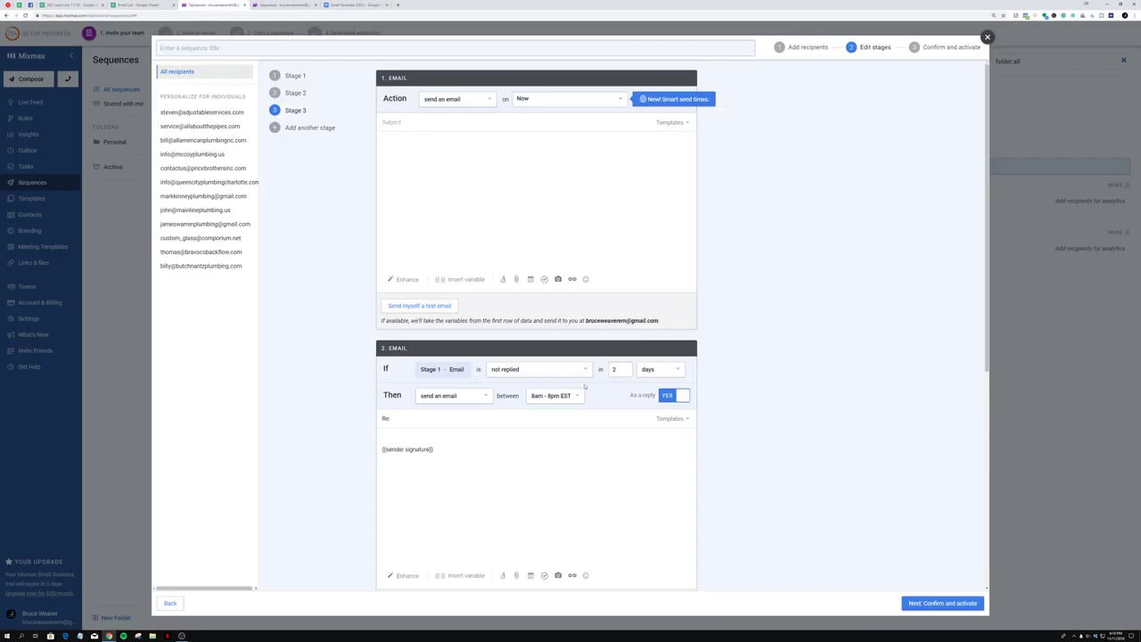
scroll(584, 386, "down", 5)
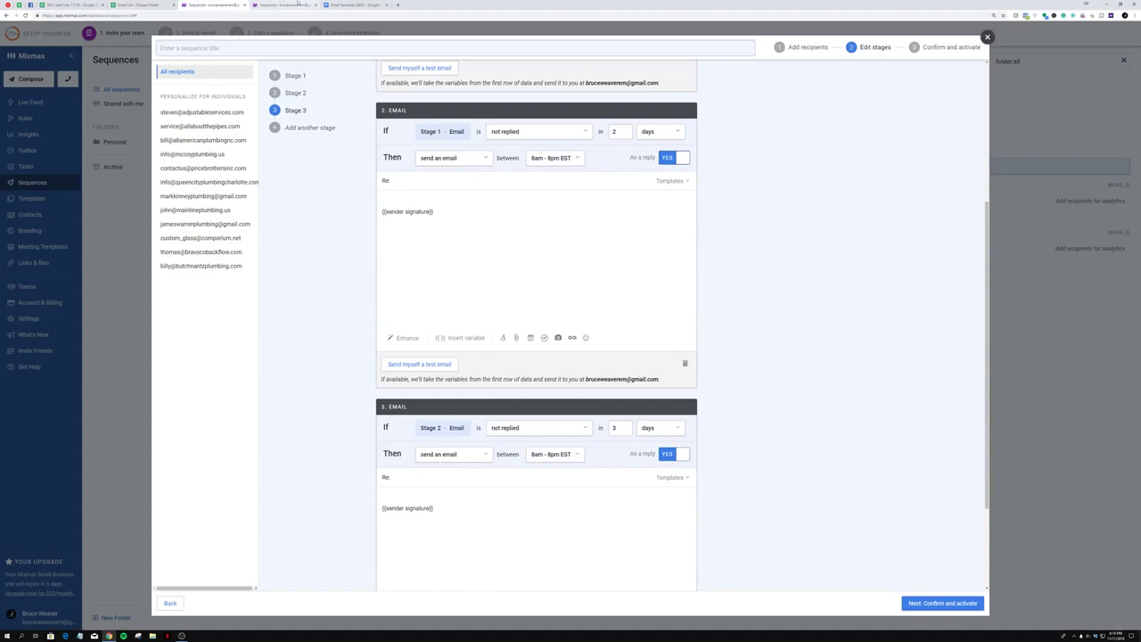
left_click(298, 5)
scroll(476, 172, "up", 2)
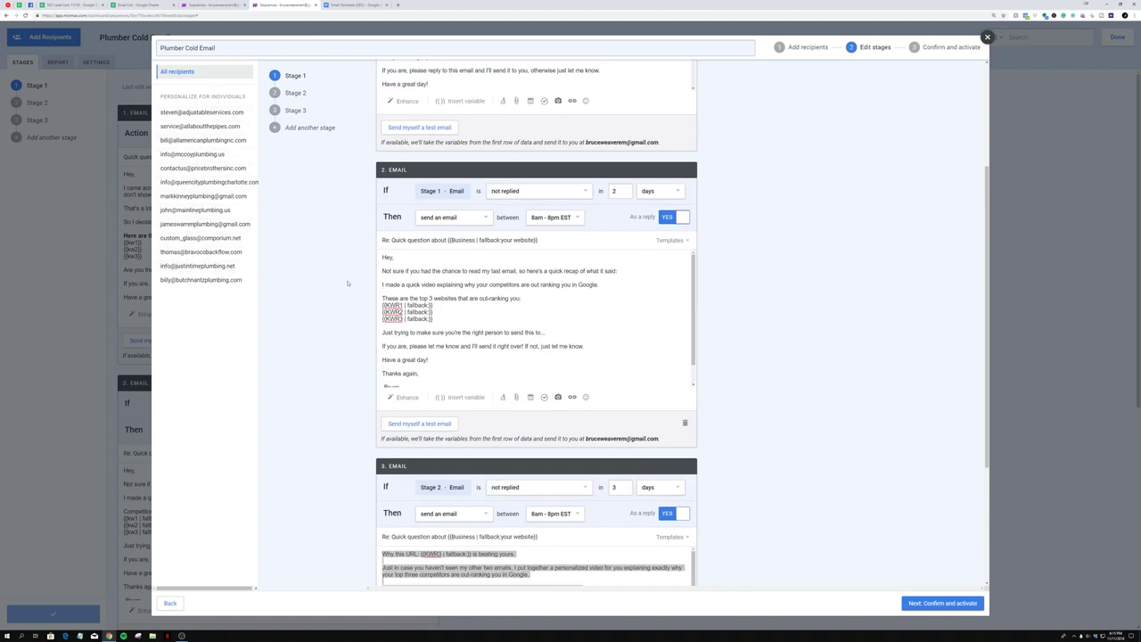
scroll(507, 277, "down", 1)
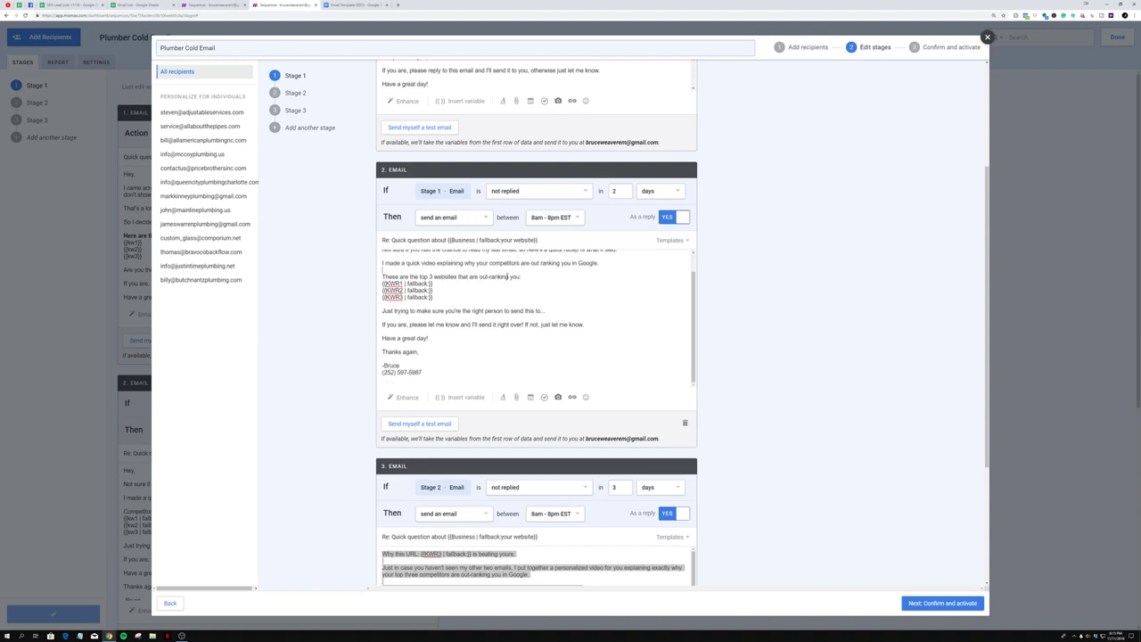
scroll(507, 276, "up", 1)
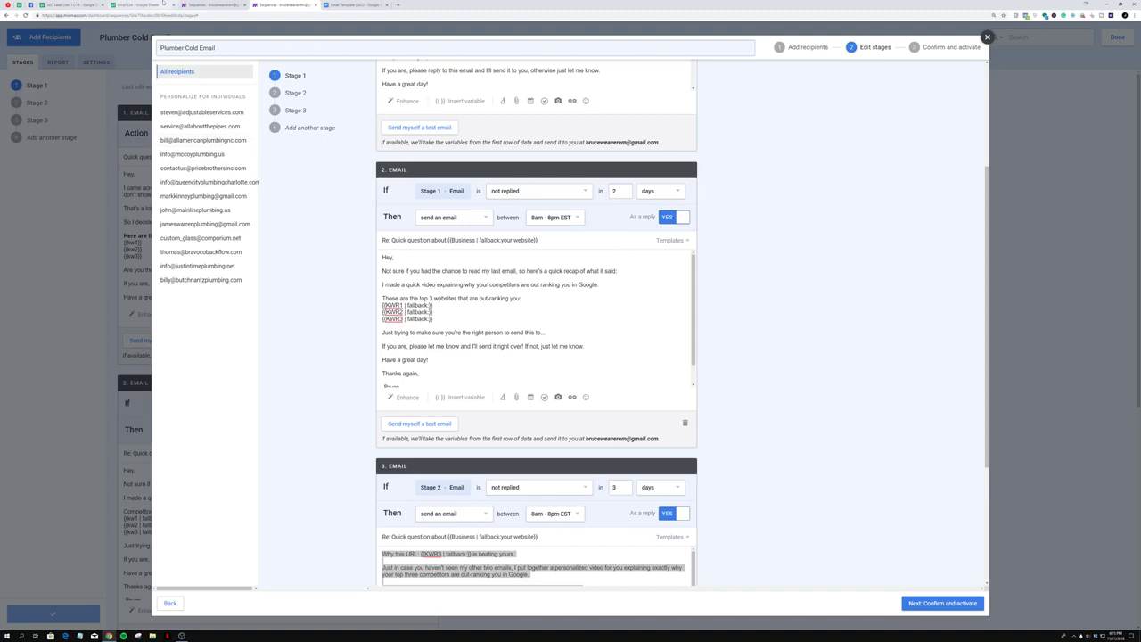
Step: Check the All American Plumbing row in the Email List spreadsheet and return to the Plumber Cold Email sequence
left_click(142, 5)
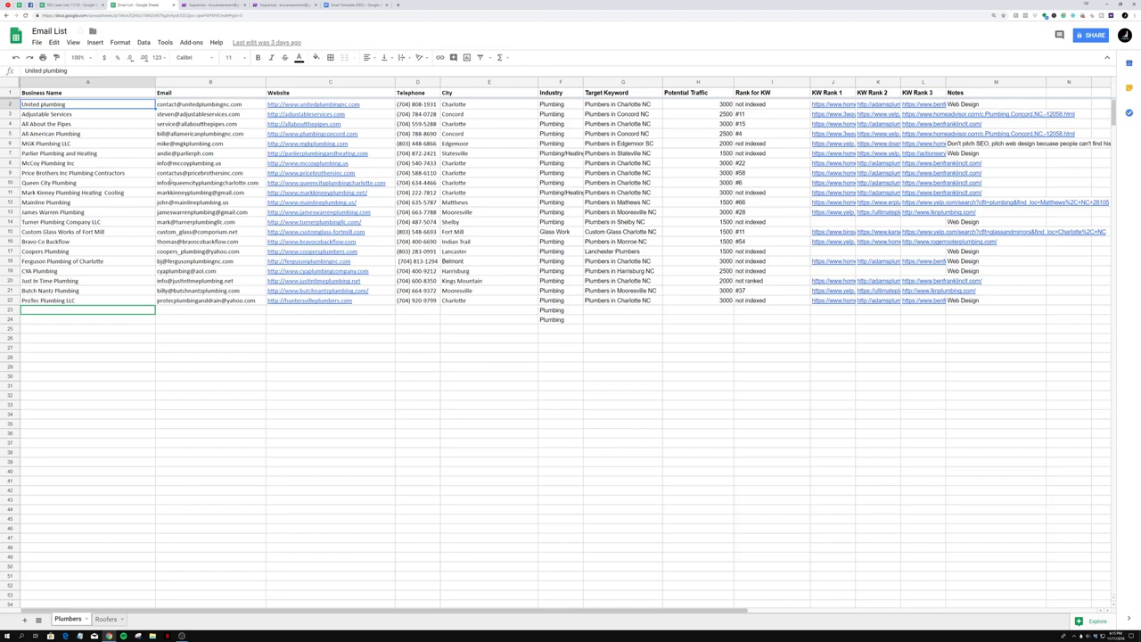
left_click(170, 135)
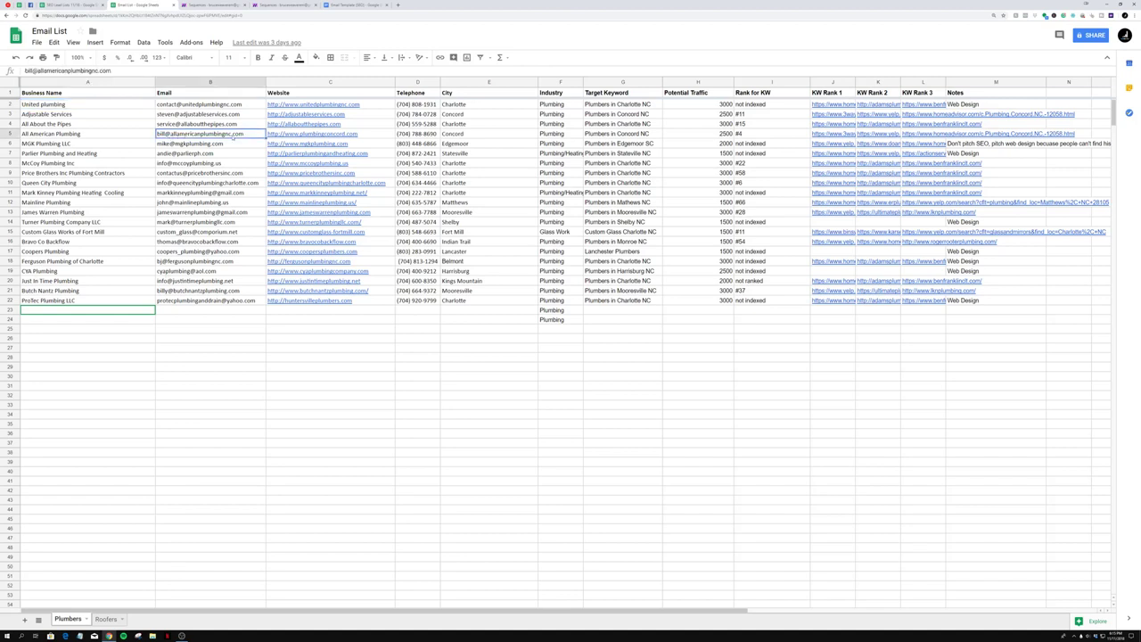
left_click_drag(90, 134, 1025, 134)
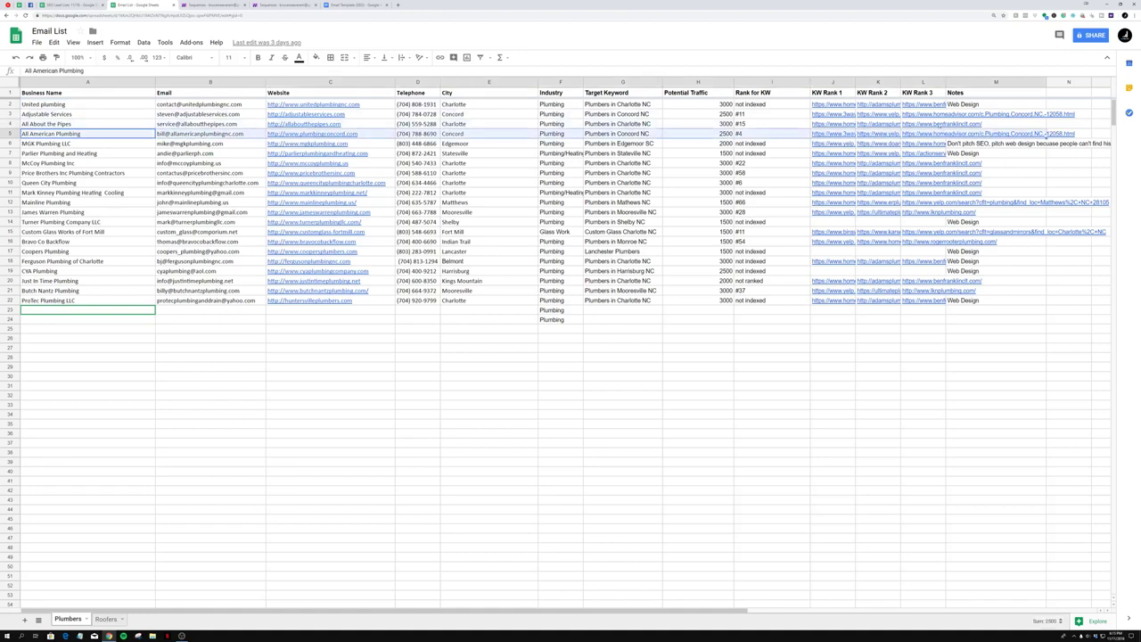
left_click(280, 5)
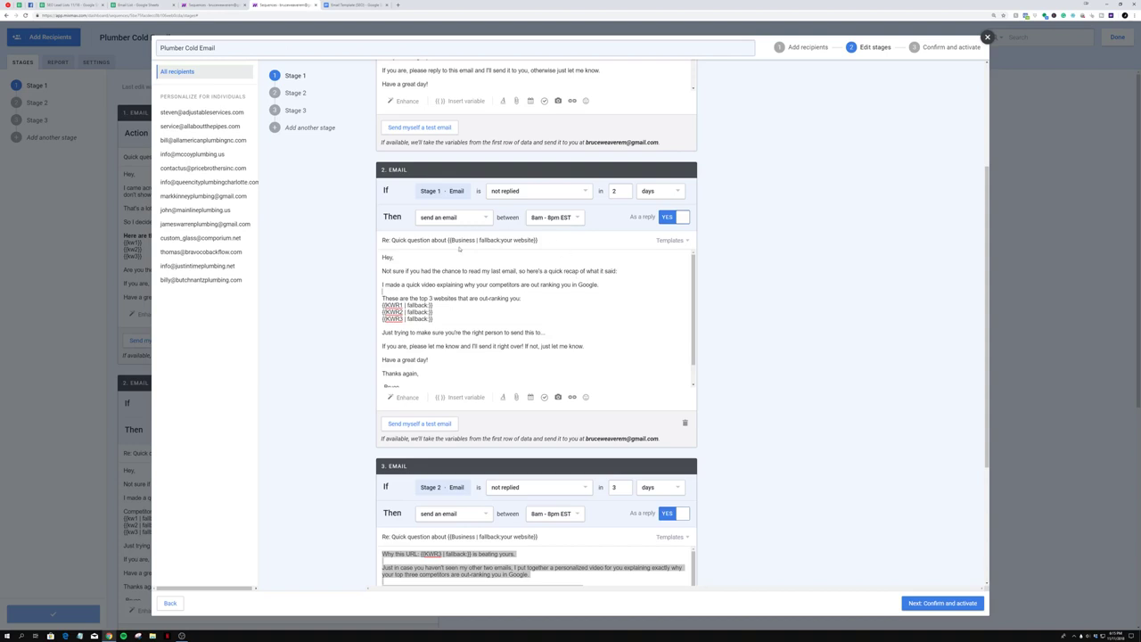
Step: Preview the sequence personalized for All American Plumbing and check the stage 1 recipient and subject line
left_click(199, 142)
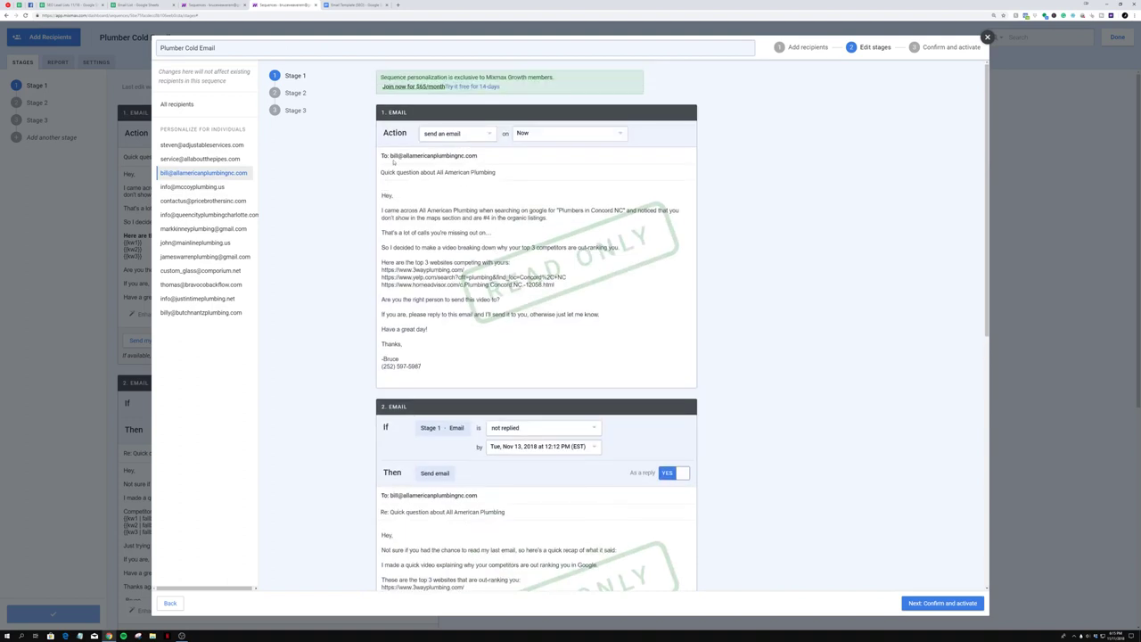
left_click_drag(397, 158, 473, 164)
left_click_drag(395, 172, 481, 172)
triple_click(435, 172)
left_click(443, 188)
triple_click(399, 155)
left_click(458, 162)
left_click_drag(393, 173, 470, 173)
triple_click(426, 172)
Step: Read through the personalized stage 1 email body, from the keyword ranking sentence to the request for a reply
left_click_drag(382, 210, 570, 217)
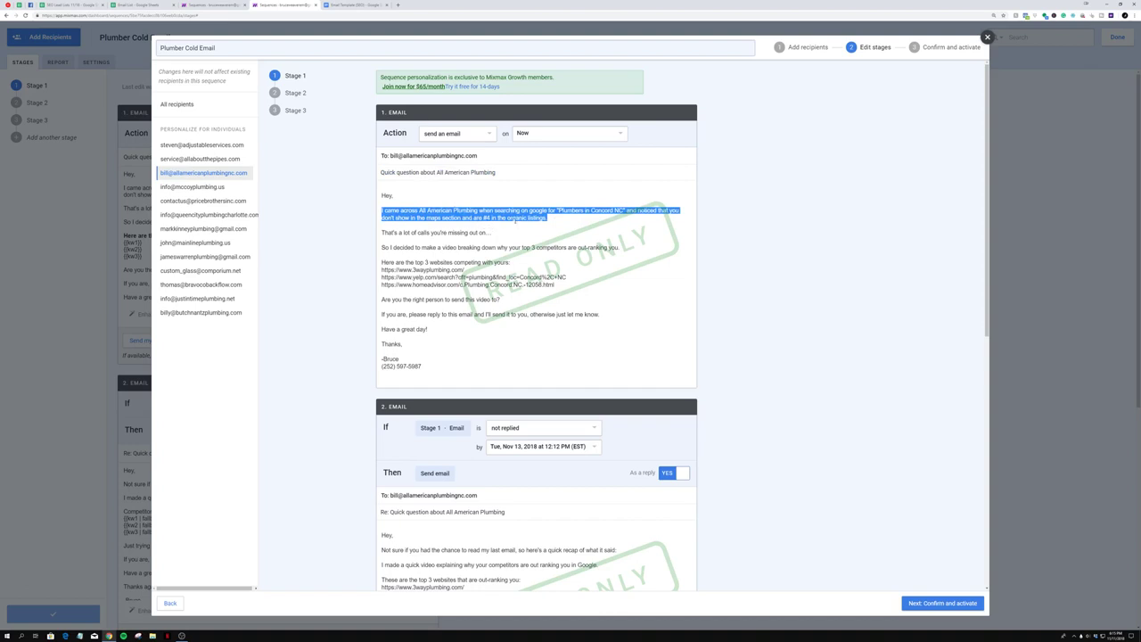
triple_click(427, 232)
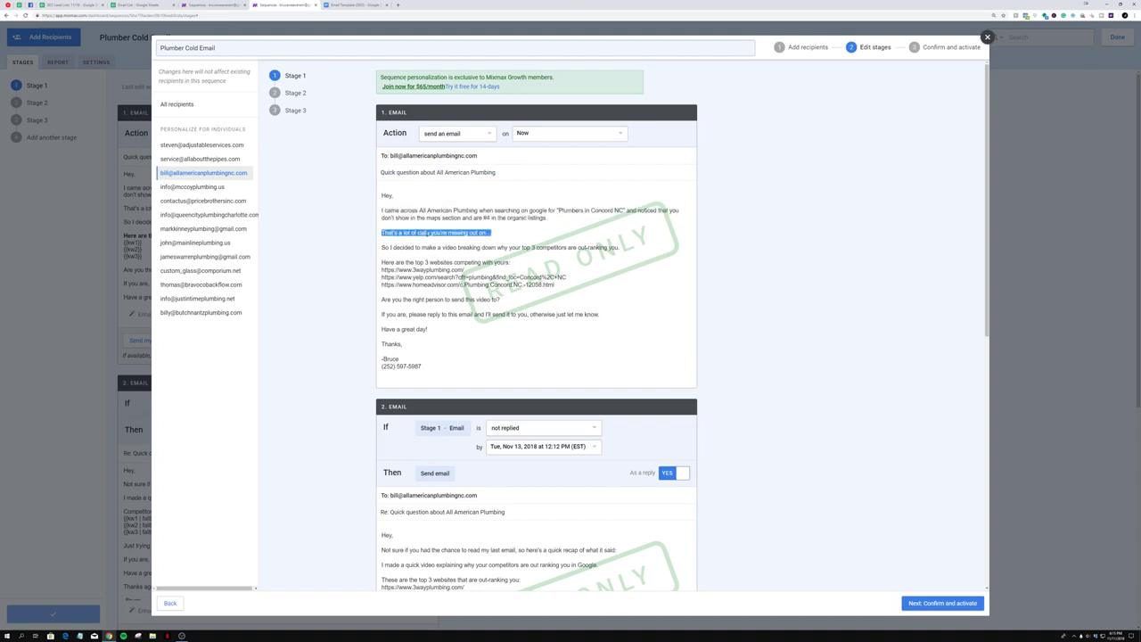
triple_click(424, 247)
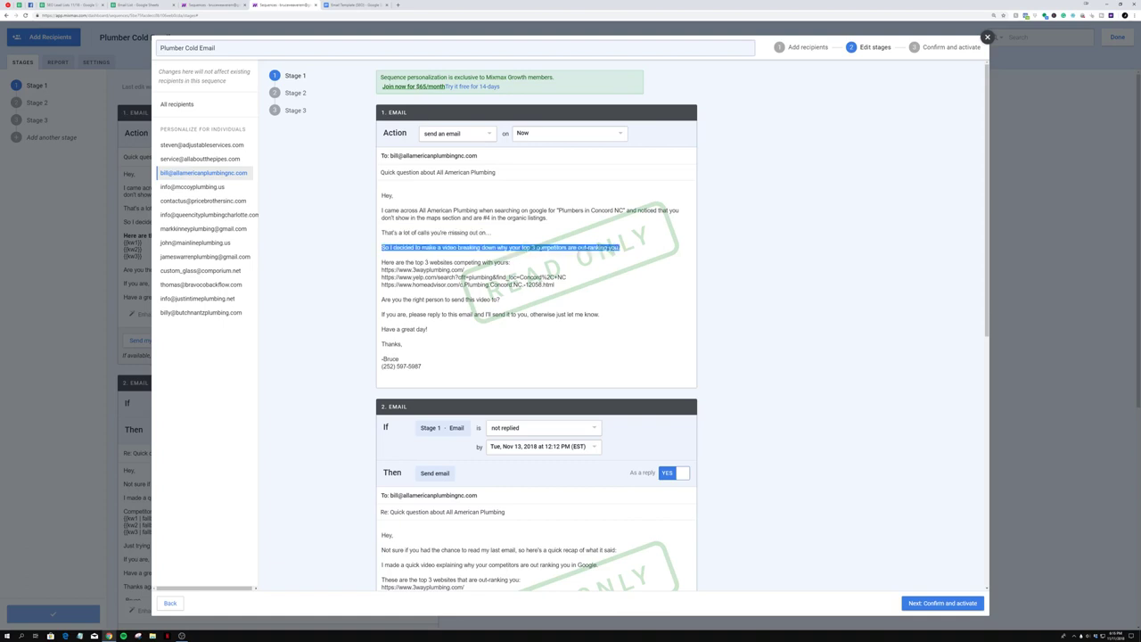
triple_click(429, 263)
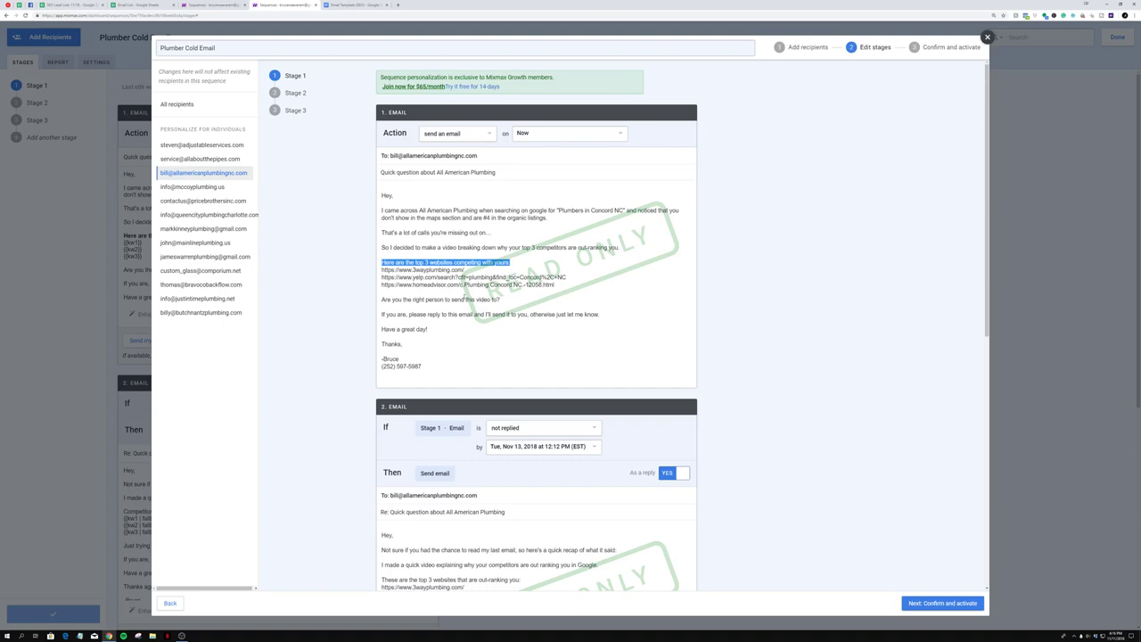
triple_click(415, 300)
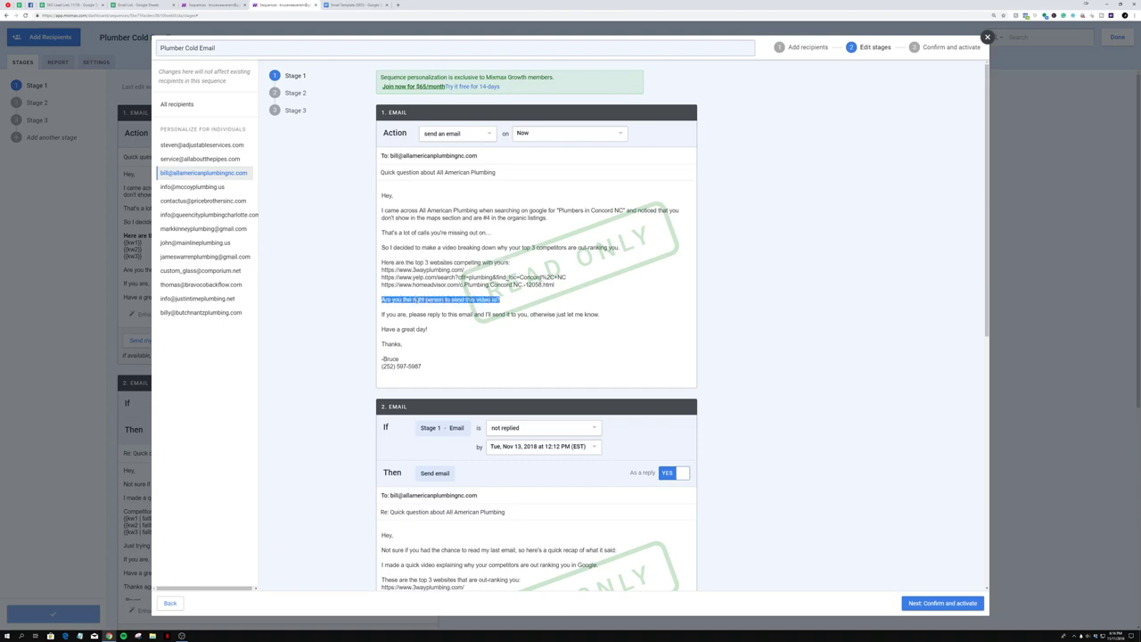
triple_click(423, 314)
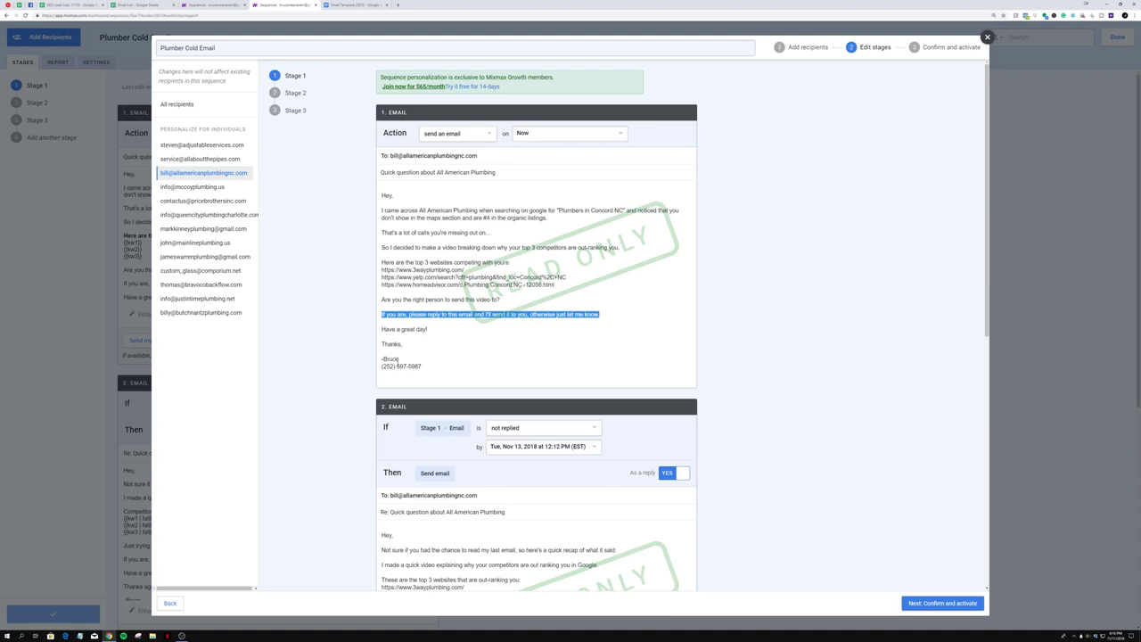
Step: Review the subject, recap text and competitor list of the personalized stage 2 email
scroll(397, 357, "down", 2)
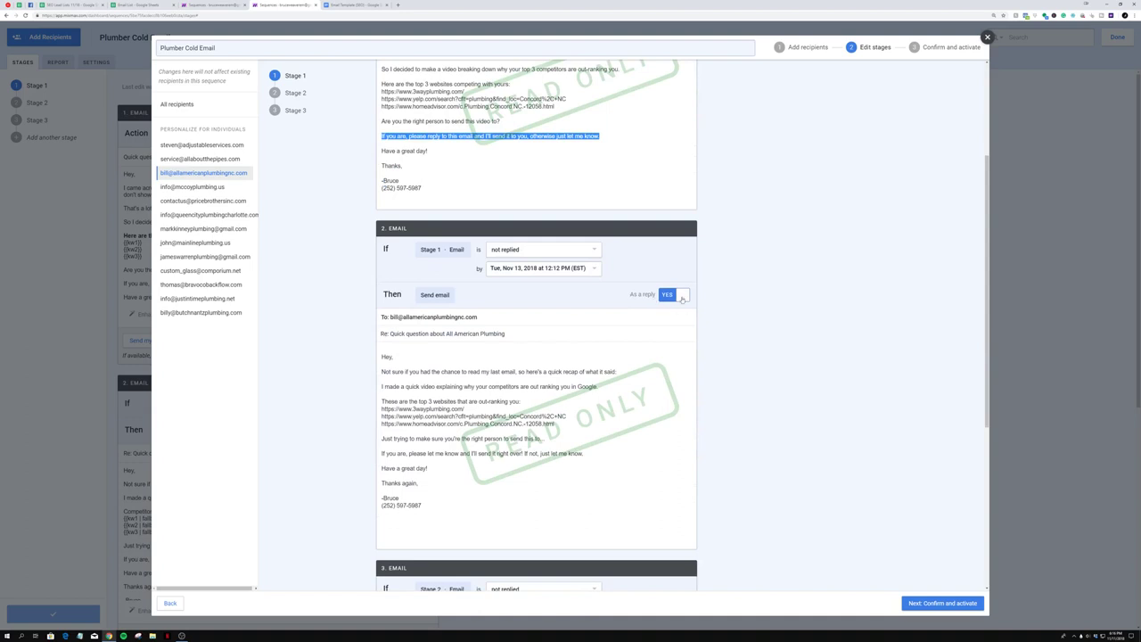
triple_click(400, 372)
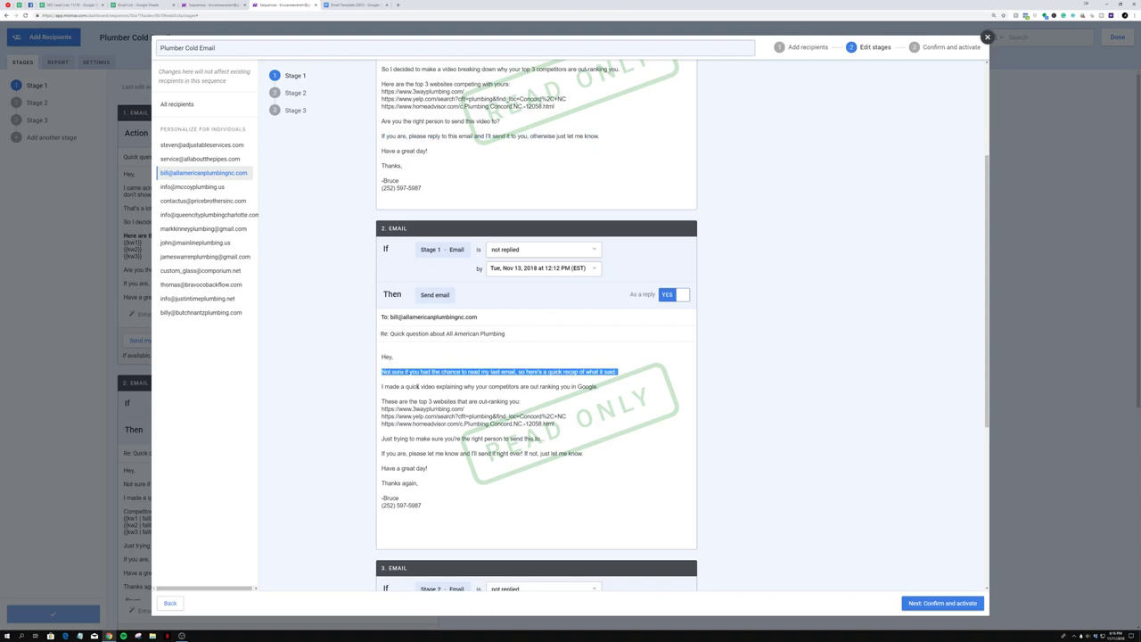
triple_click(418, 386)
left_click_drag(390, 333, 499, 333)
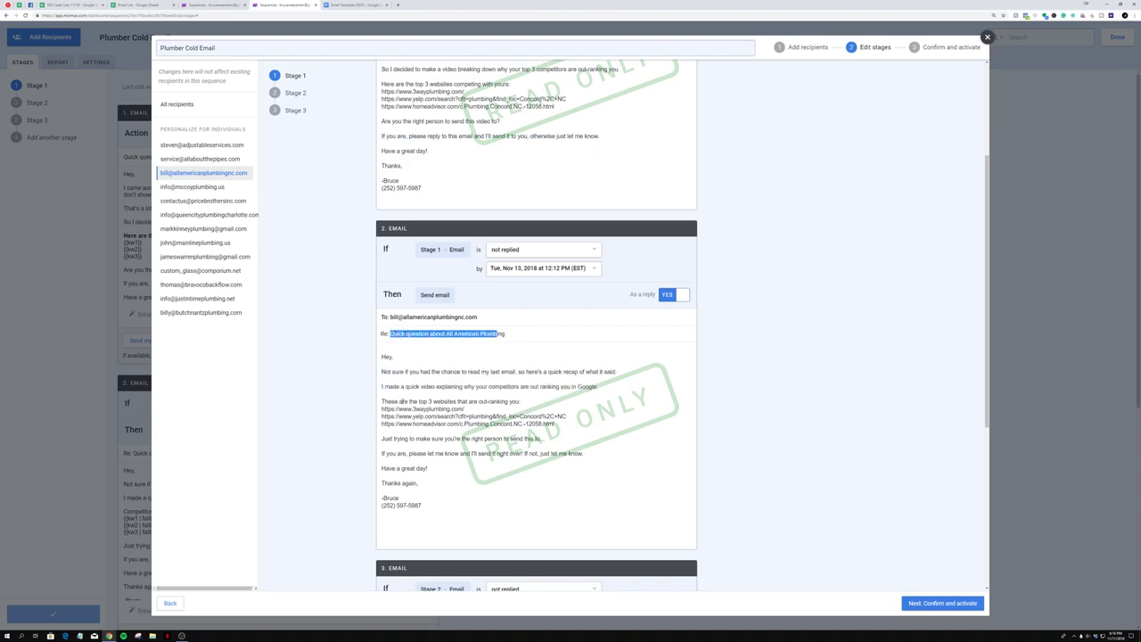
triple_click(400, 402)
left_click(403, 402)
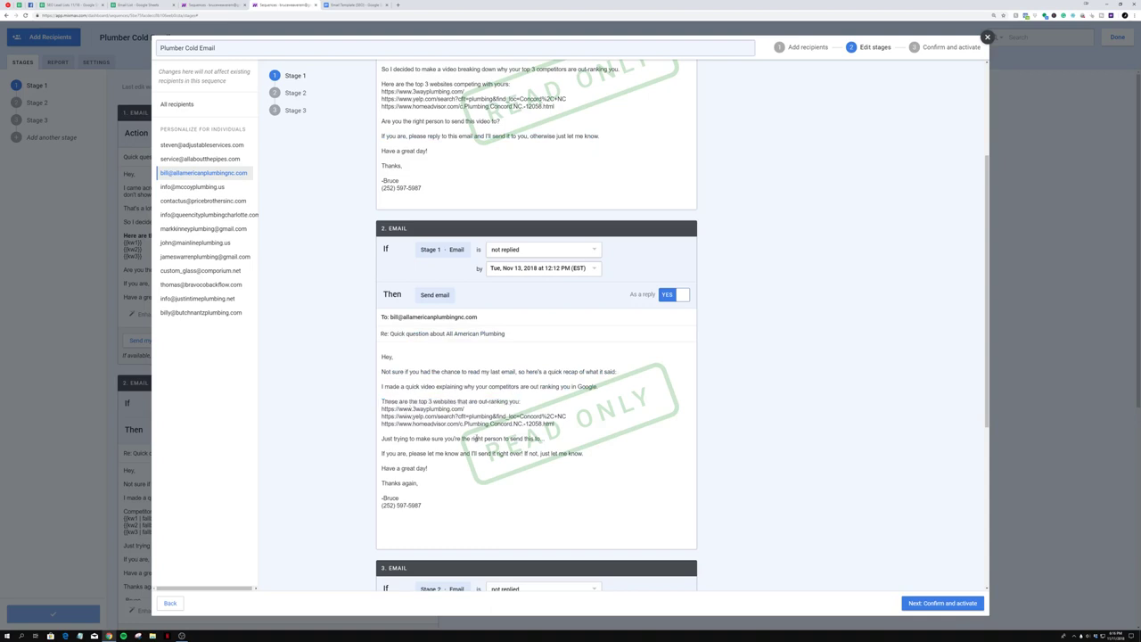
Step: Compare the competitor URL opening the personalized stage 3 email with All American Plumbing's KW Rank 3 entry in the Email List spreadsheet
scroll(496, 416, "down", 7)
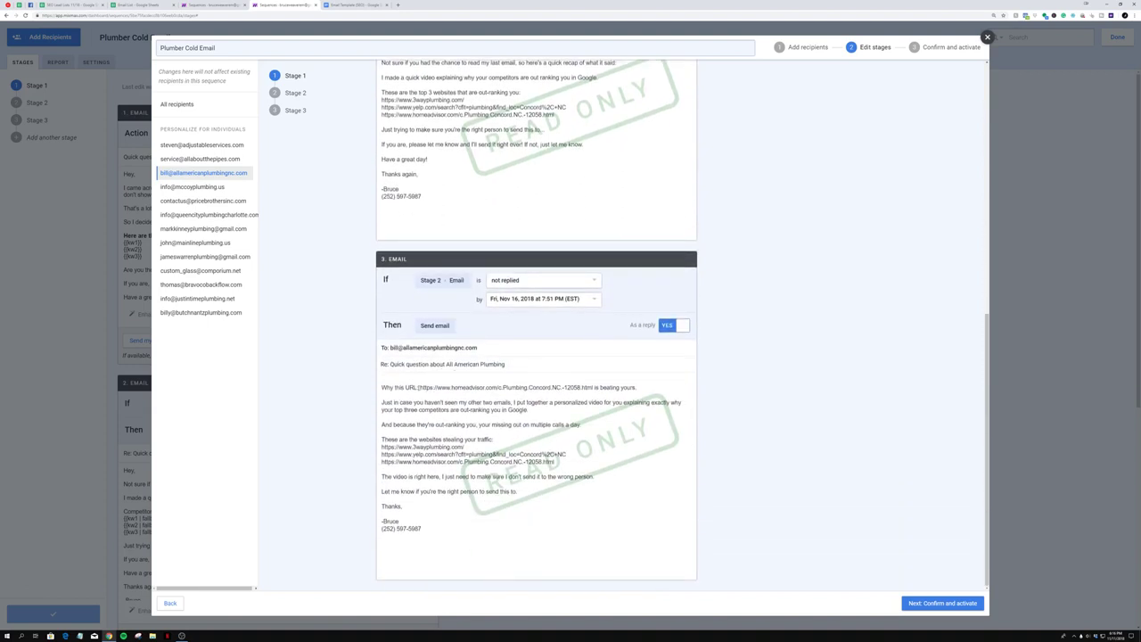
left_click_drag(419, 387, 592, 387)
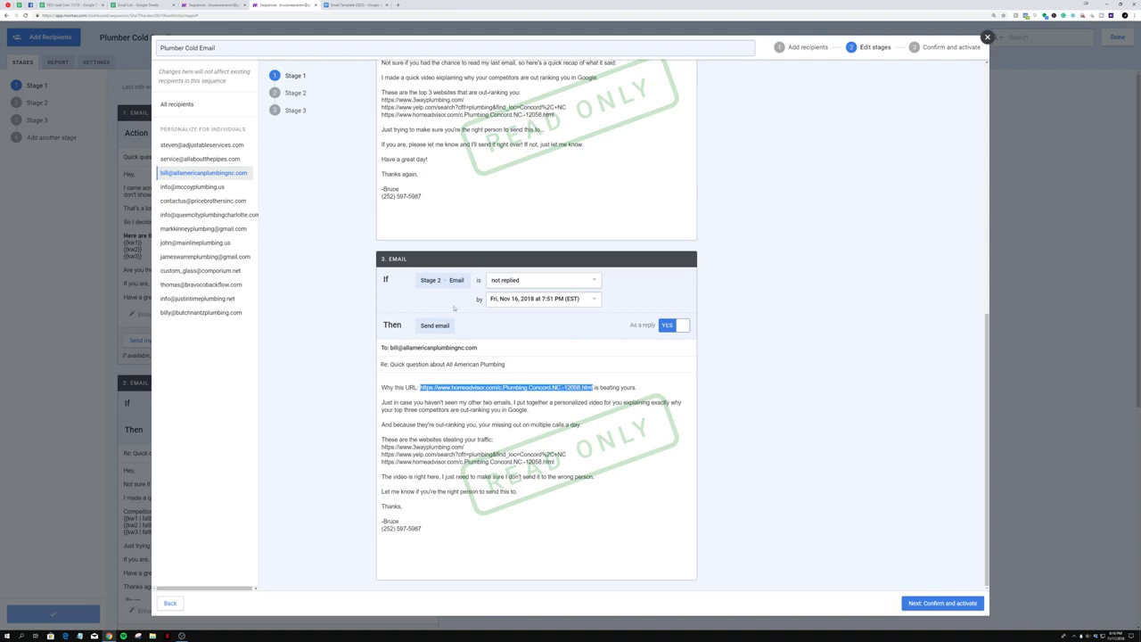
key("ctrl+2")
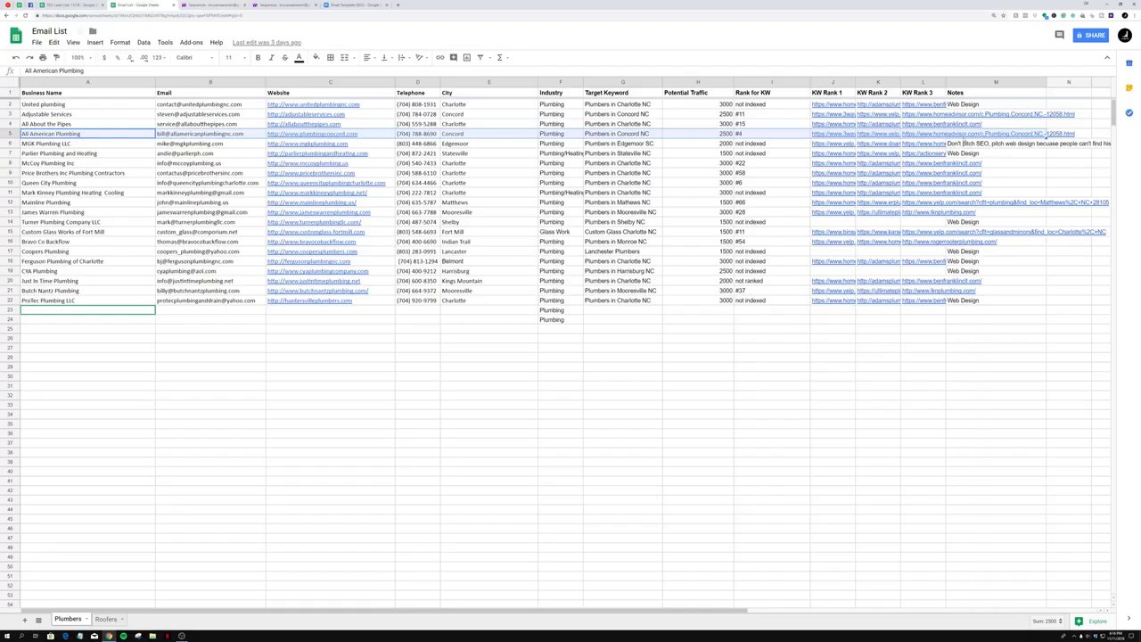
left_click(934, 133)
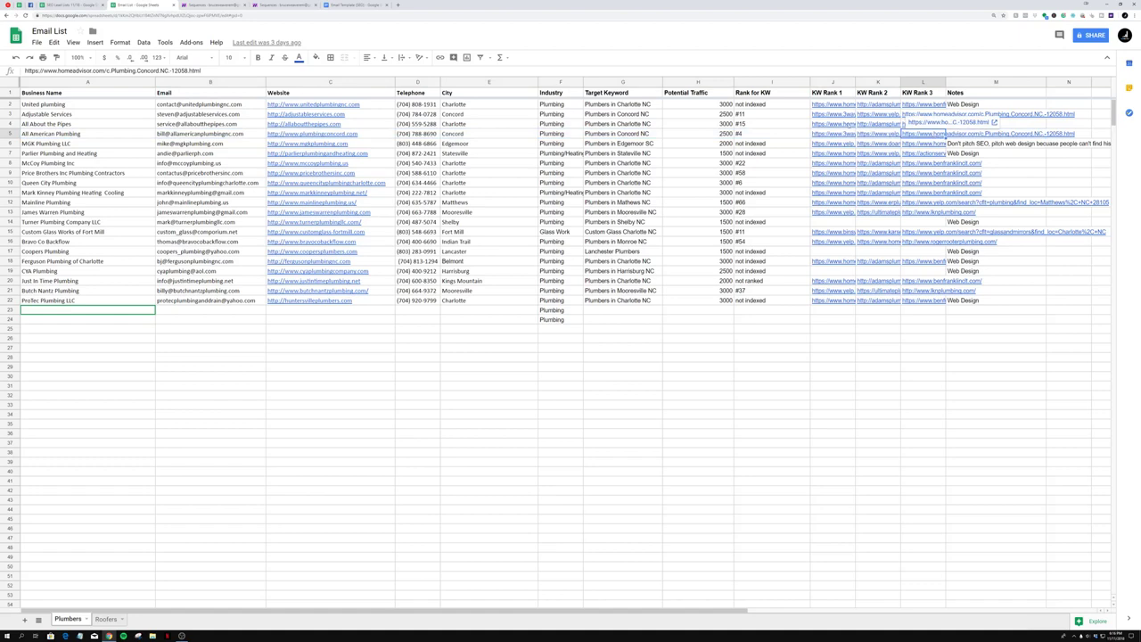
key("ctrl+5")
left_click(283, 5)
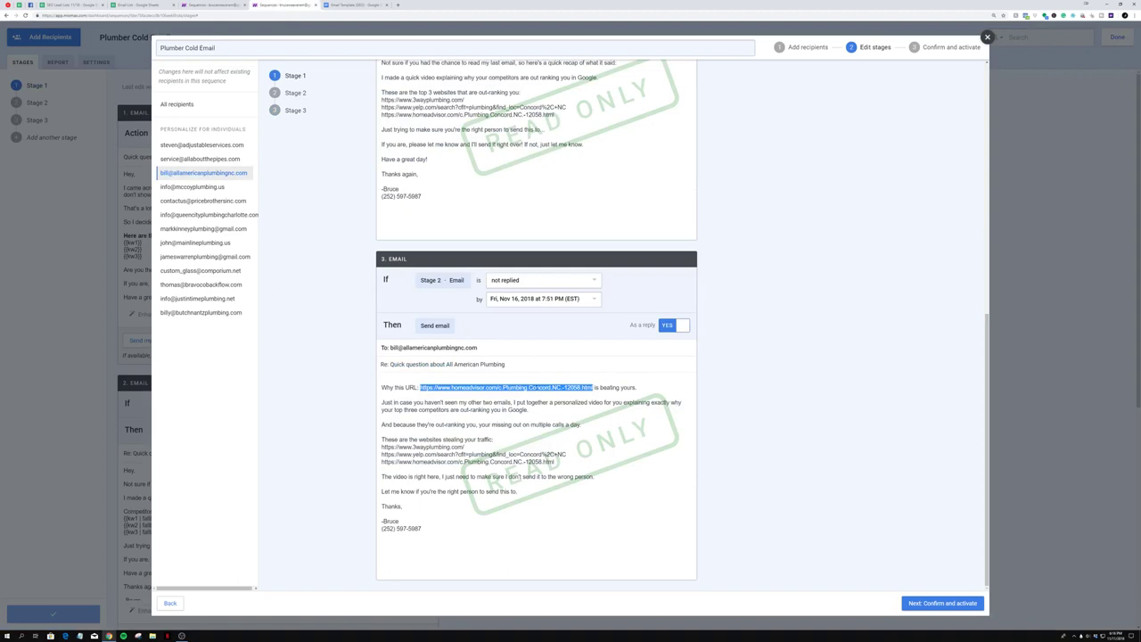
Step: Read the rest of the personalized stage 3 email, including the competitor websites, closing request and signature
left_click(524, 410)
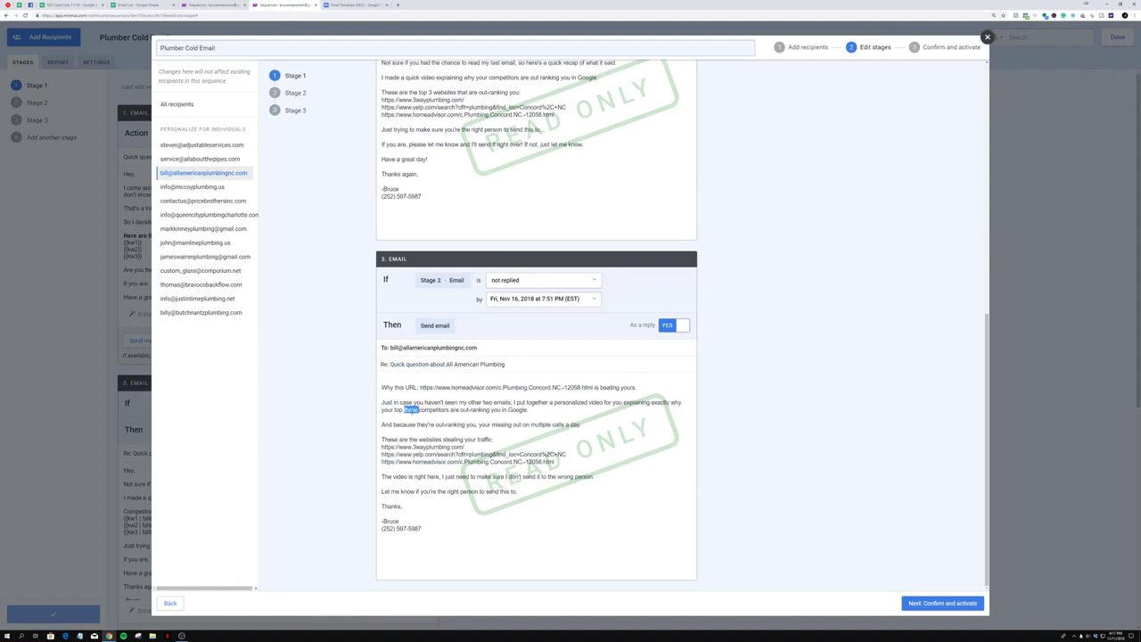
triple_click(410, 411)
triple_click(407, 425)
triple_click(414, 439)
left_click_drag(384, 447, 460, 455)
left_click(461, 454)
left_click_drag(392, 476, 527, 482)
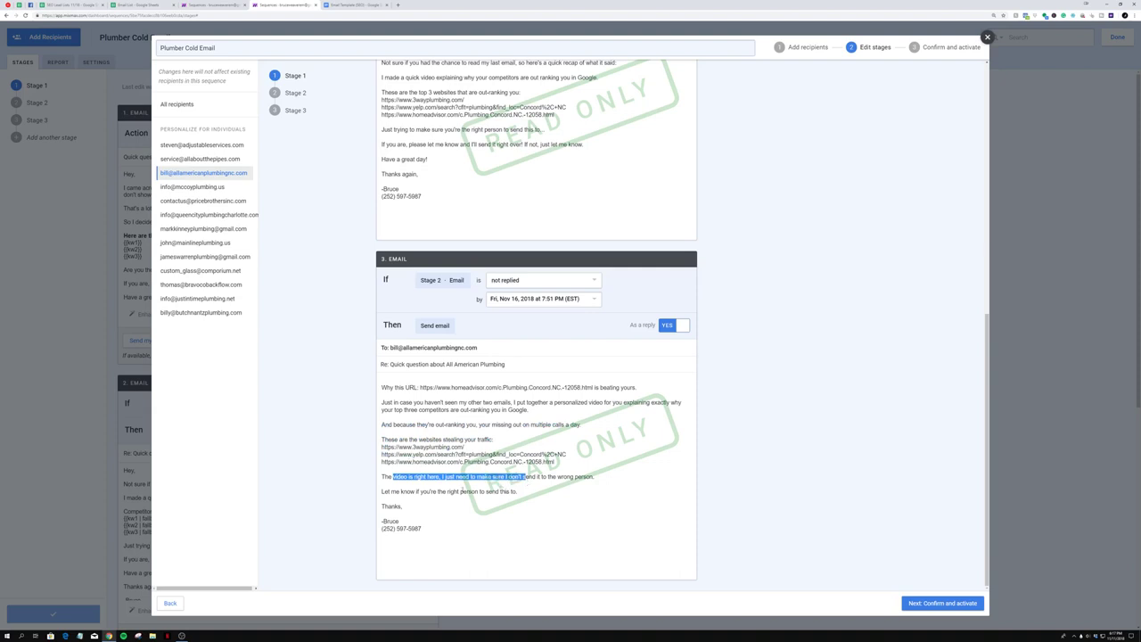
triple_click(417, 492)
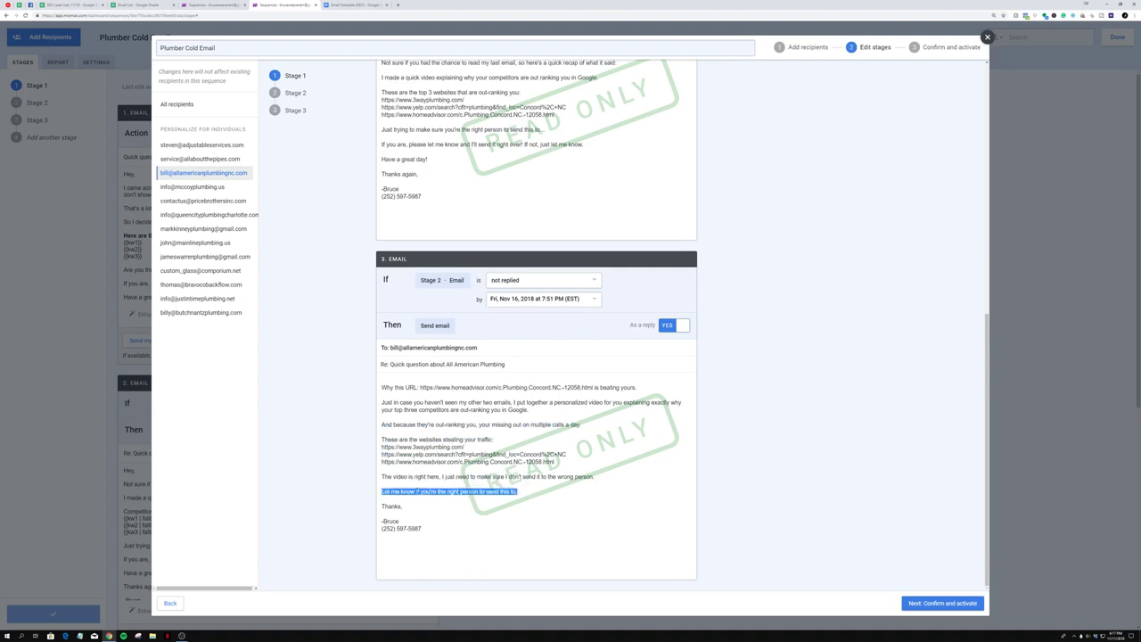
left_click(390, 527)
Step: Advance the Plumber Cold Email sequence to the confirm and activate stage and switch back to the Email List spreadsheet
scroll(454, 445, "up", 3)
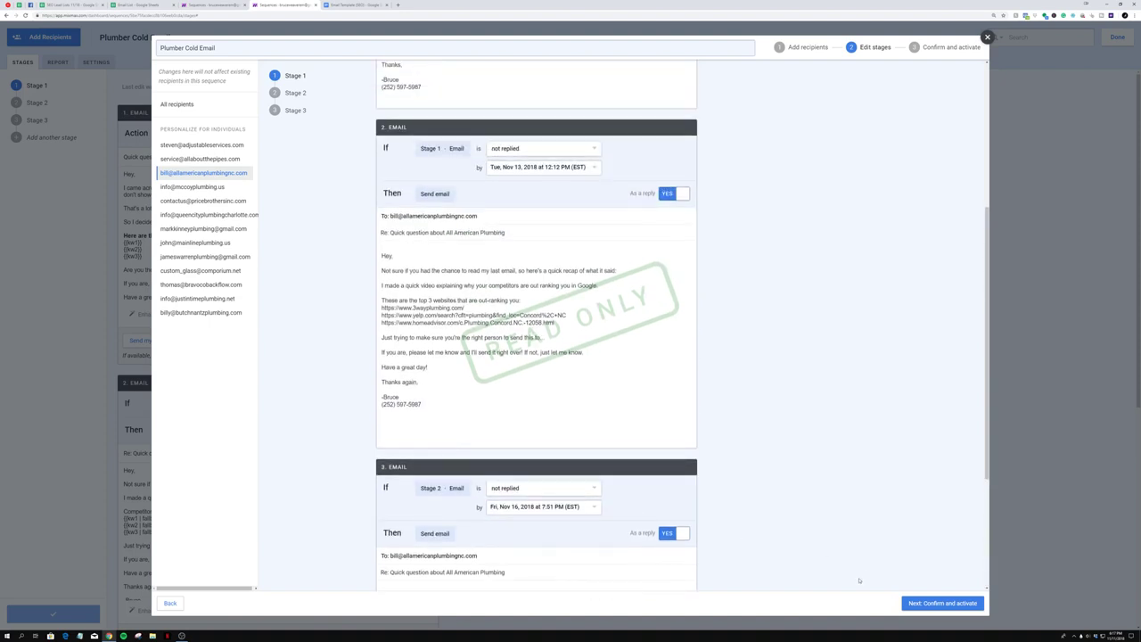
left_click(922, 603)
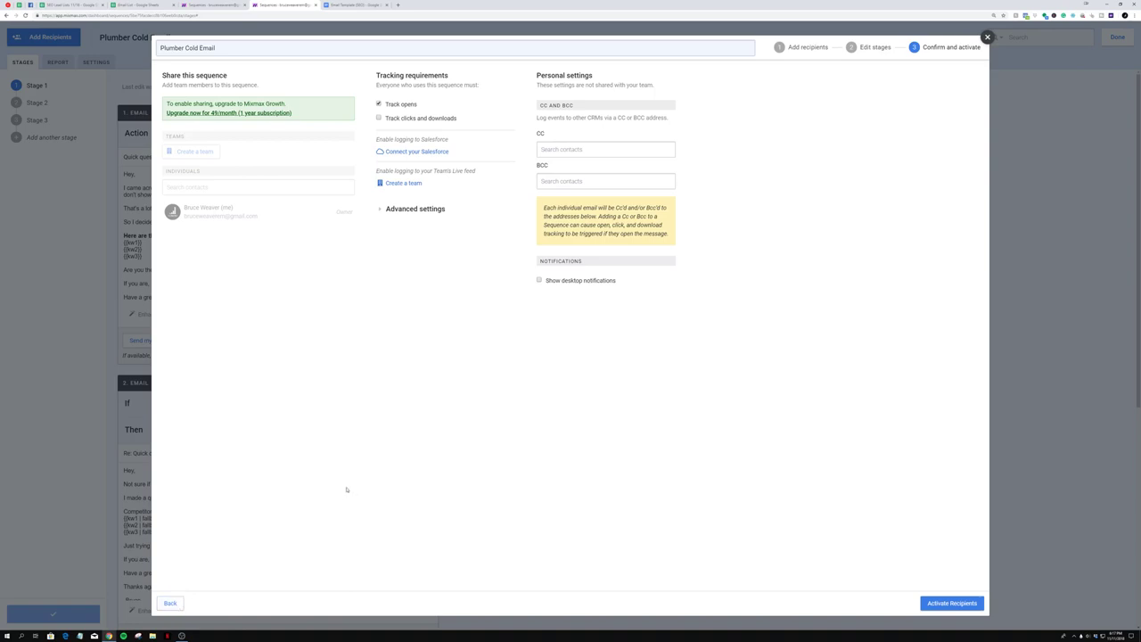
left_click(136, 5)
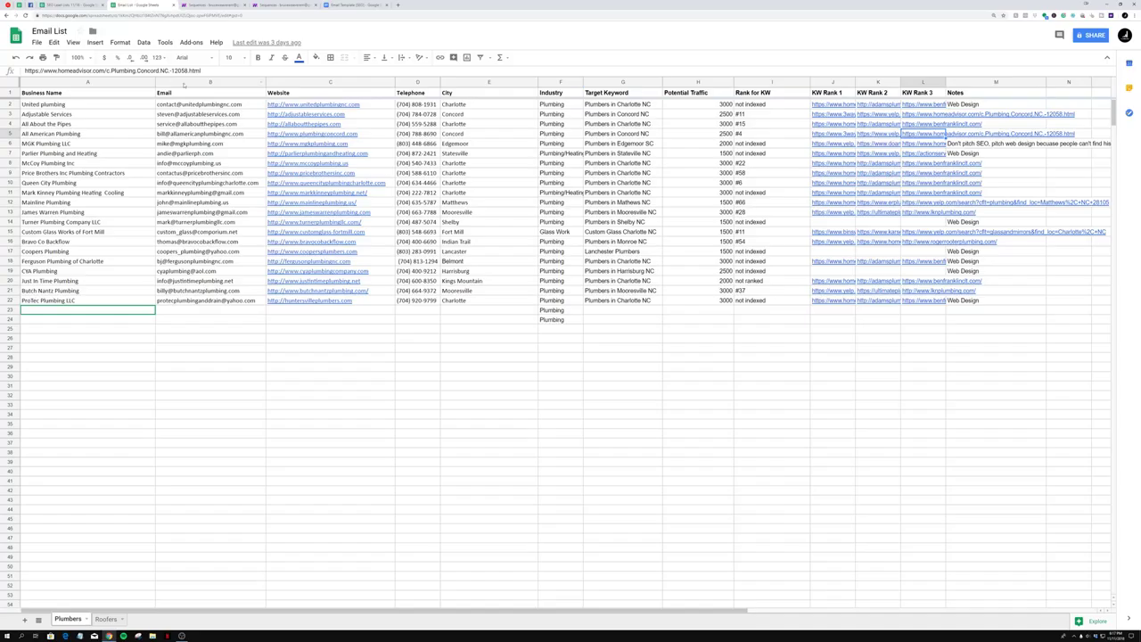